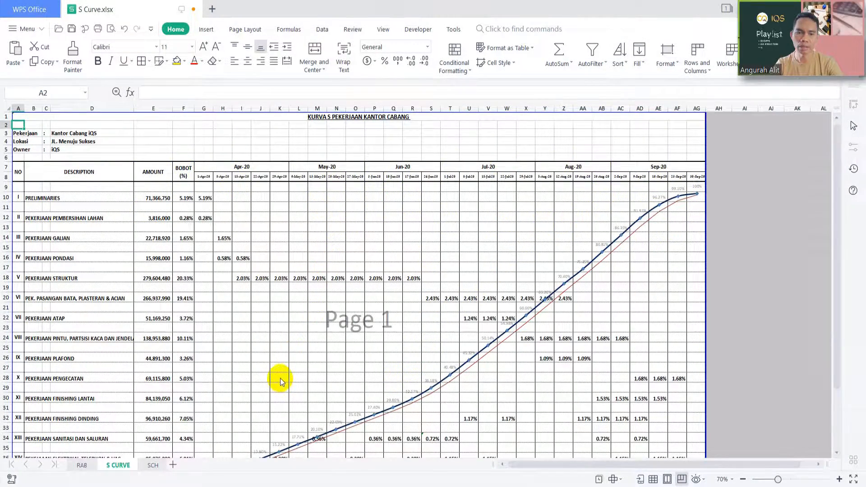
# Inspect the subtotal formulas of the Preliminaries and Pekerjaan Pembersihan Lahan sections on the RAB sheet.
pyautogui.click(82, 466)
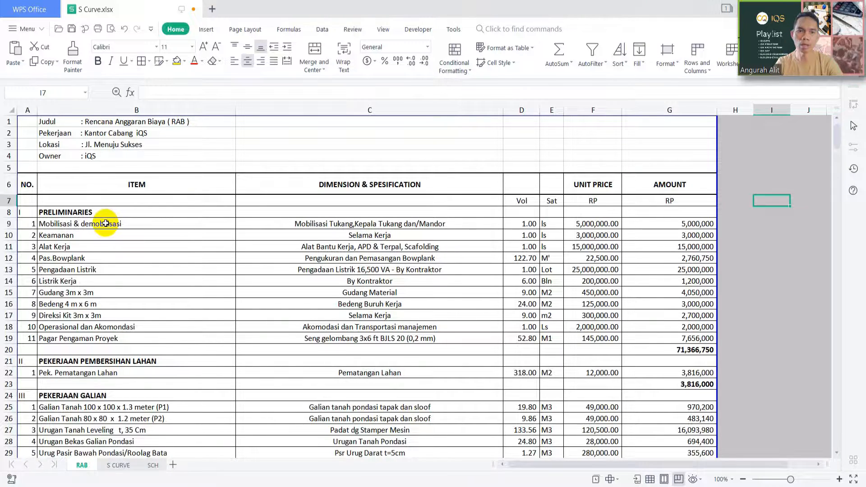
pyautogui.click(47, 213)
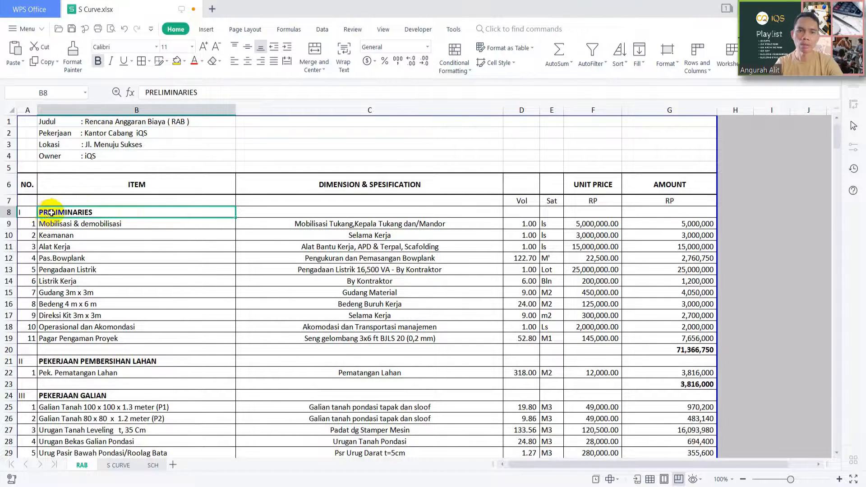
pyautogui.click(701, 350)
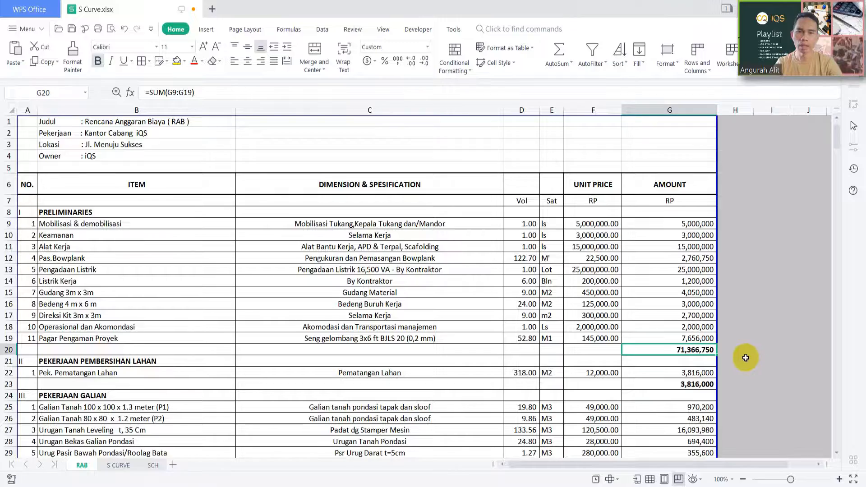
pyautogui.click(699, 384)
# Review the remaining RAB work sections through Pekerjaan Lain - Lain and inspect its subtotal and the overall Total formula.
pyautogui.scroll(-1, 741, 357)
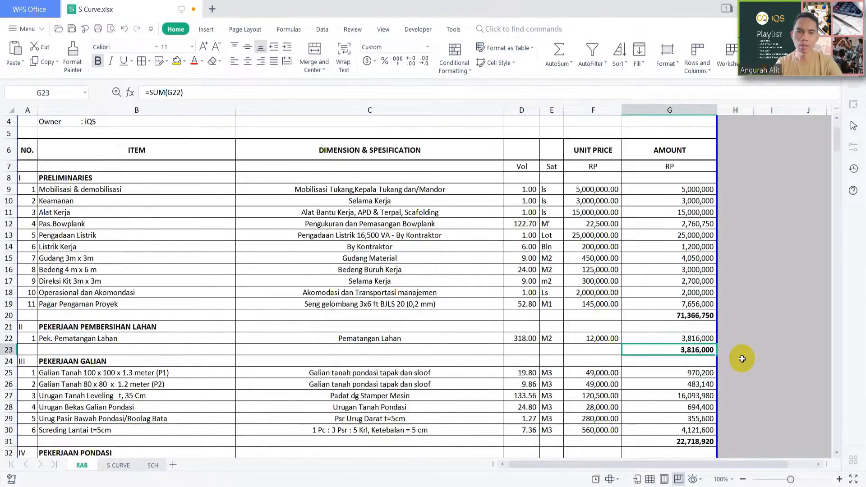
pyautogui.scroll(-2, 741, 359)
pyautogui.scroll(-3, 742, 359)
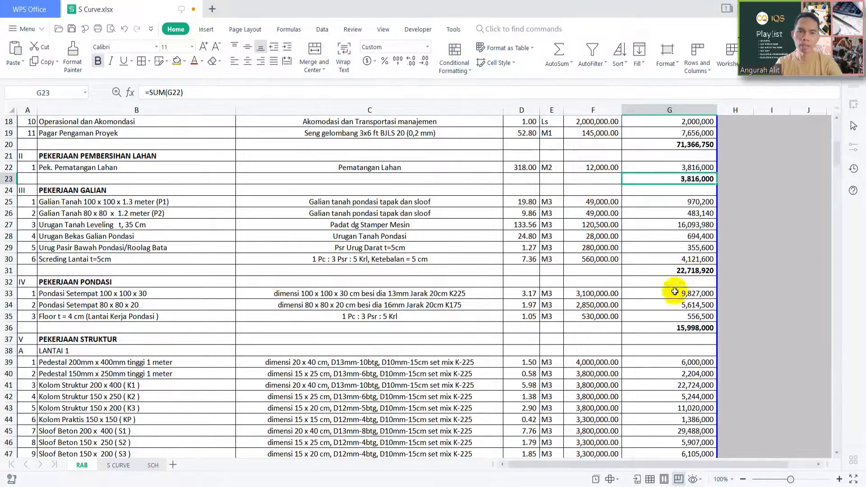
pyautogui.scroll(-20, 672, 298)
pyautogui.scroll(-20, 663, 316)
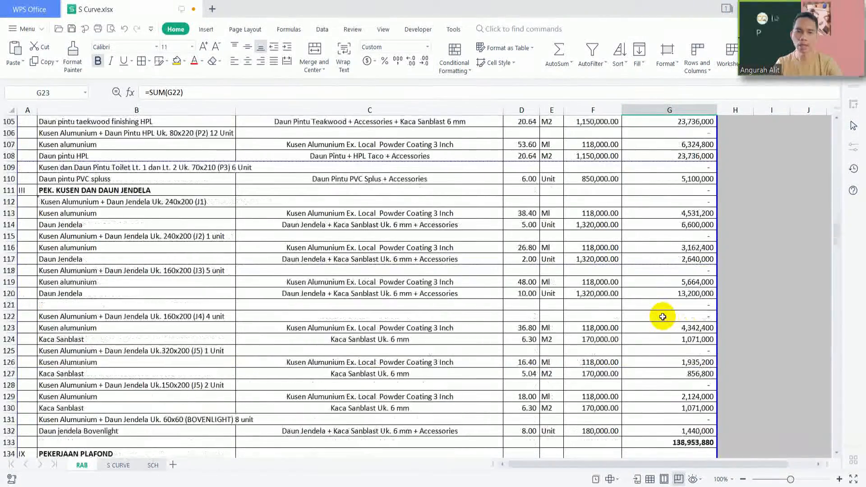
pyautogui.scroll(-20, 662, 317)
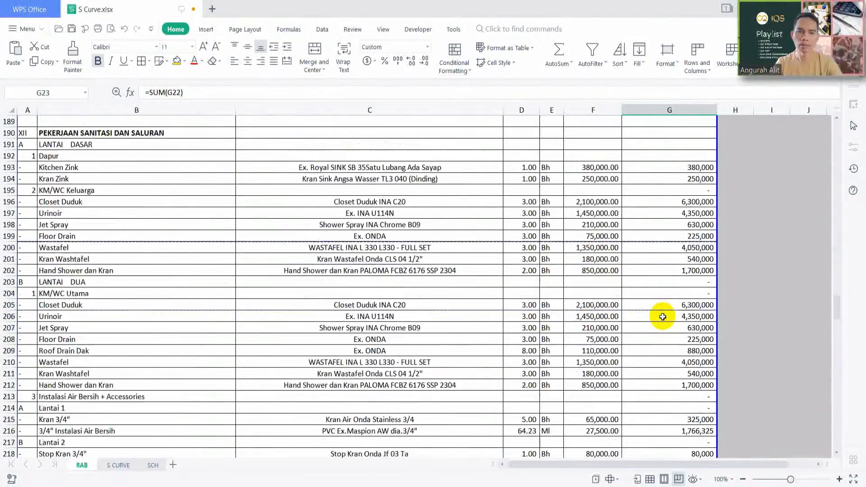
pyautogui.scroll(-19, 663, 317)
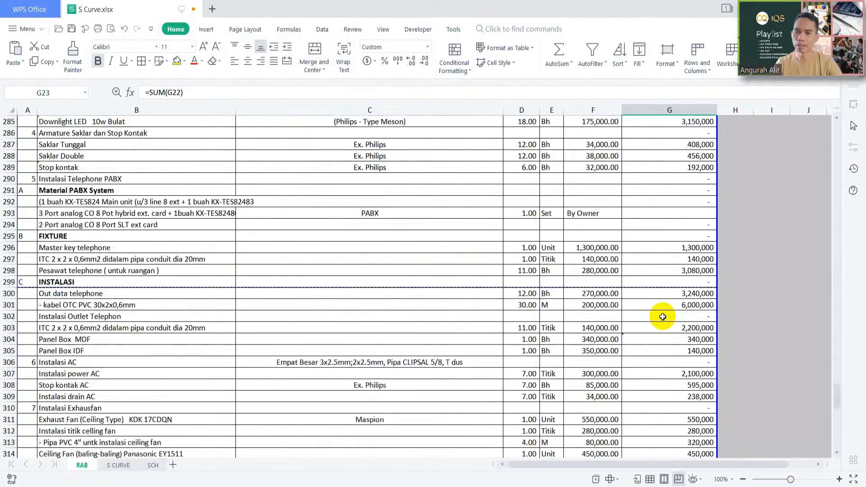
pyautogui.scroll(-1, 663, 317)
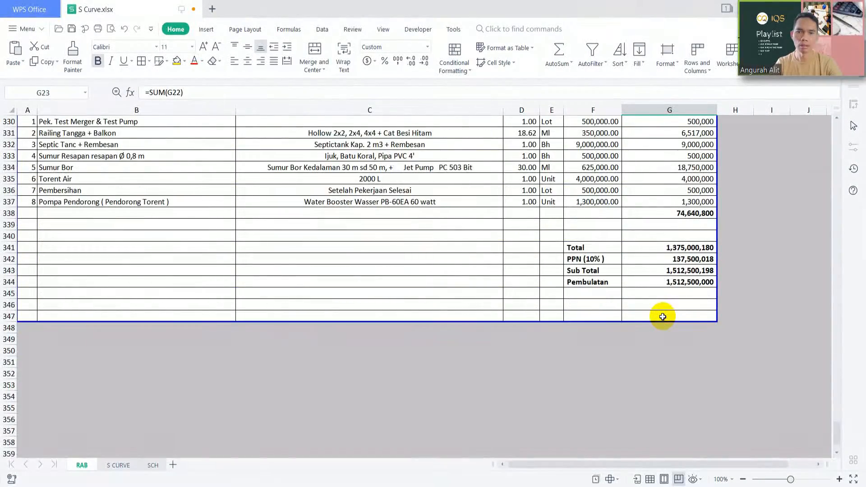
pyautogui.scroll(6, 663, 317)
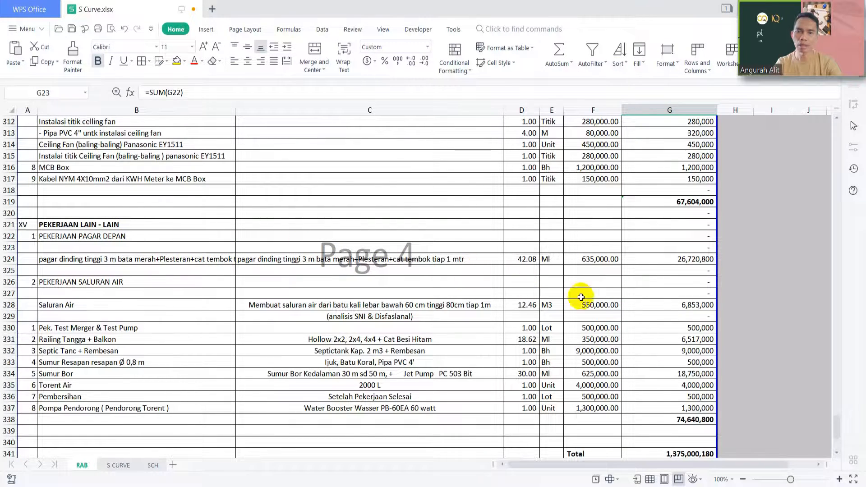
pyautogui.scroll(-3, 596, 302)
pyautogui.click(685, 319)
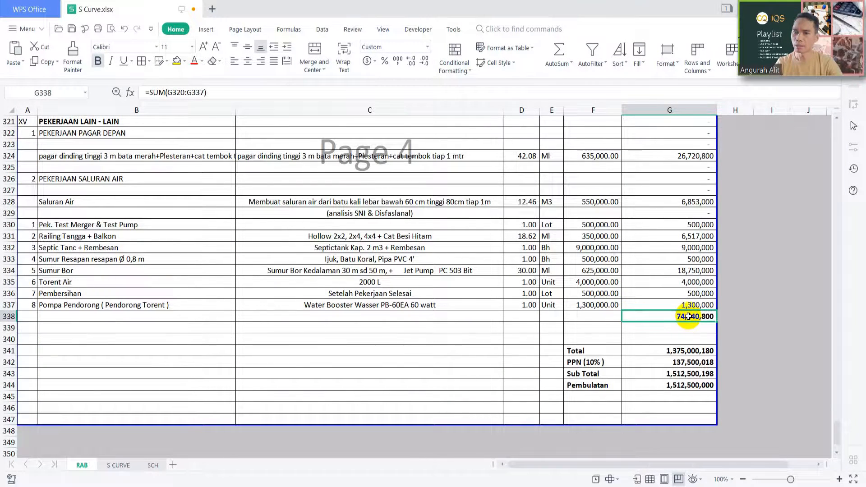
pyautogui.click(676, 348)
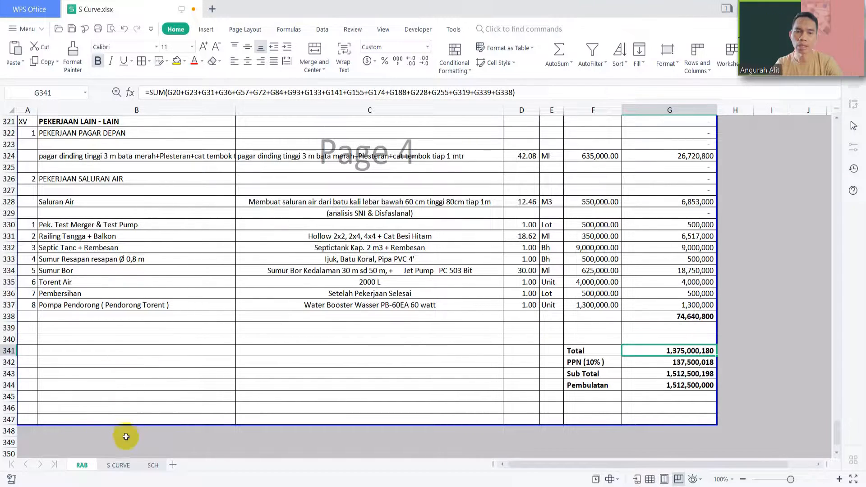
# Examine the S CURVE sheet's project details, Description column and numbered work items down to the cumulative progress row.
pyautogui.click(120, 465)
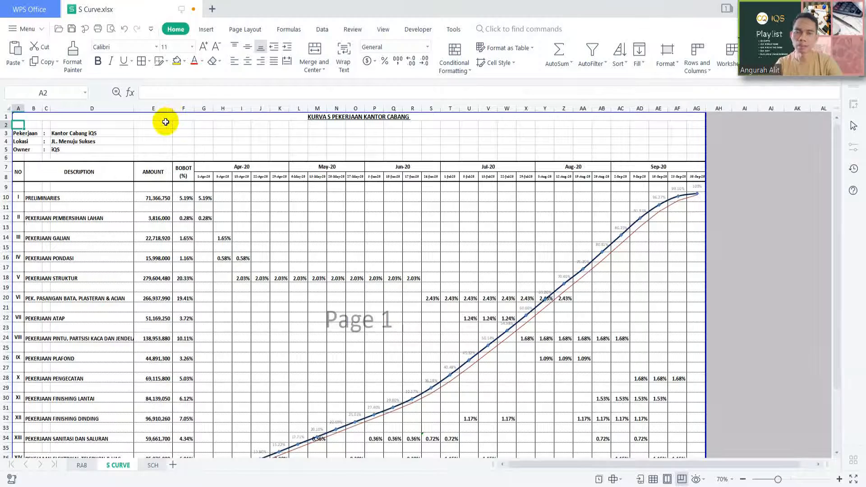
pyautogui.keyDown('ctrl'); pyautogui.scroll(2, 165, 122); pyautogui.keyUp('ctrl')
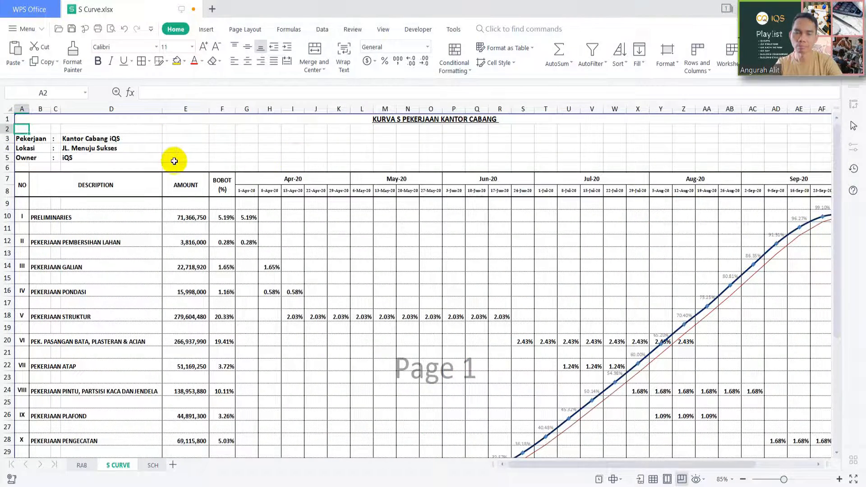
pyautogui.click(147, 147)
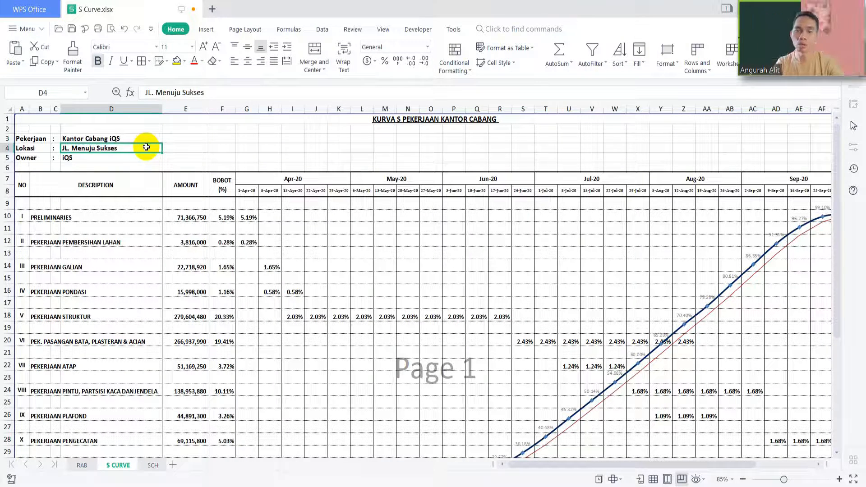
pyautogui.click(118, 187)
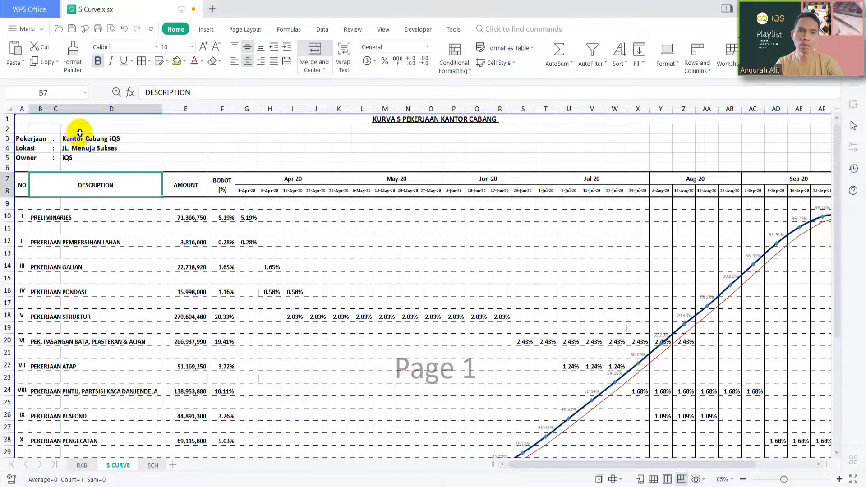
pyautogui.click(90, 159)
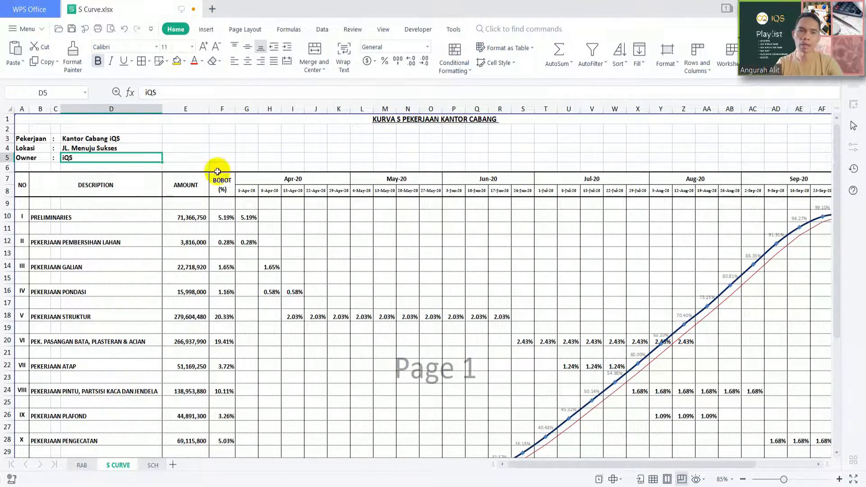
pyautogui.click(22, 218)
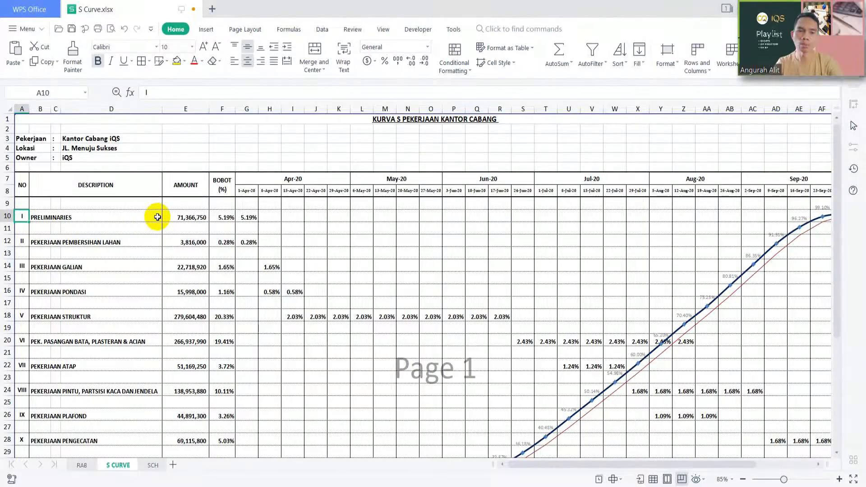
pyautogui.scroll(-3, 157, 217)
pyautogui.scroll(-3, 157, 217)
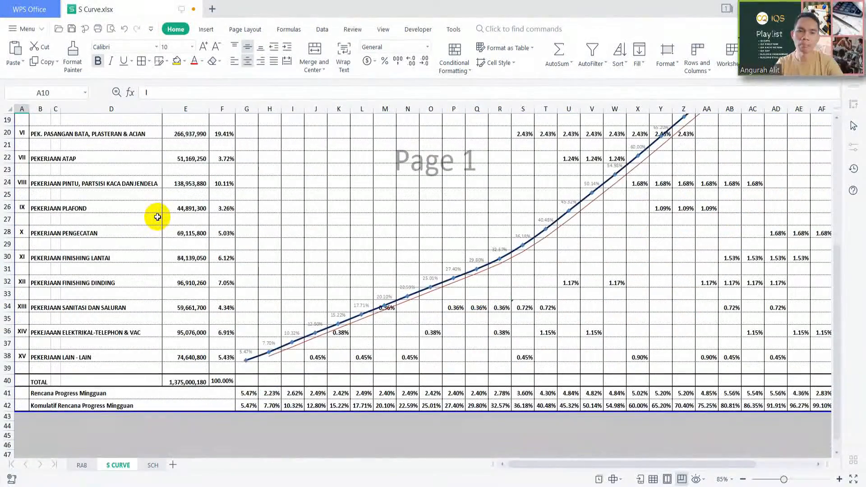
pyautogui.scroll(6, 157, 218)
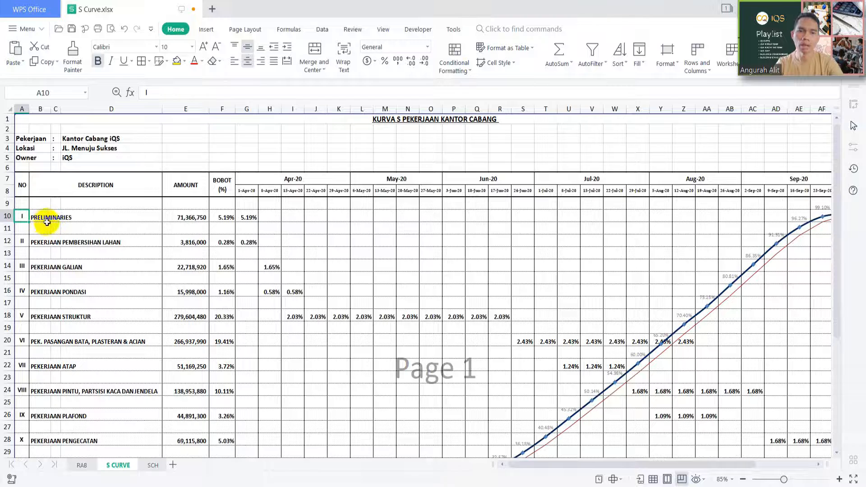
# Trace the Preliminaries amount on the S CURVE sheet to its source subtotal in cell G20 of the RAB sheet.
pyautogui.click(193, 219)
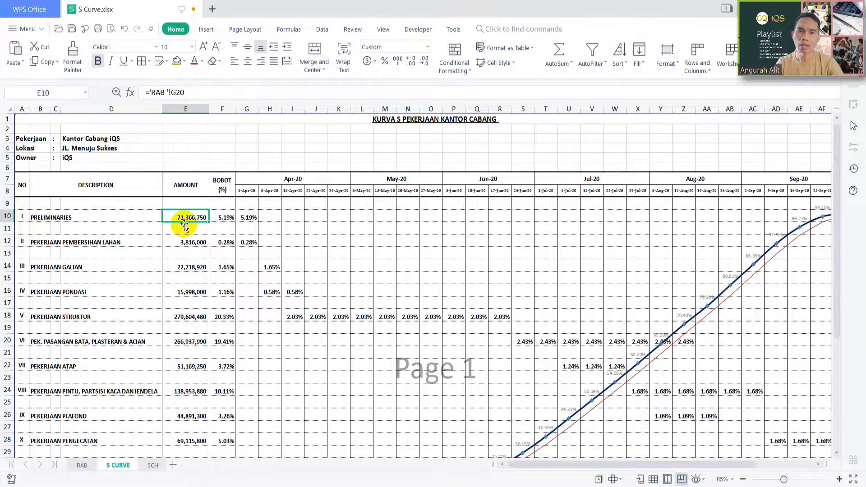
pyautogui.click(83, 465)
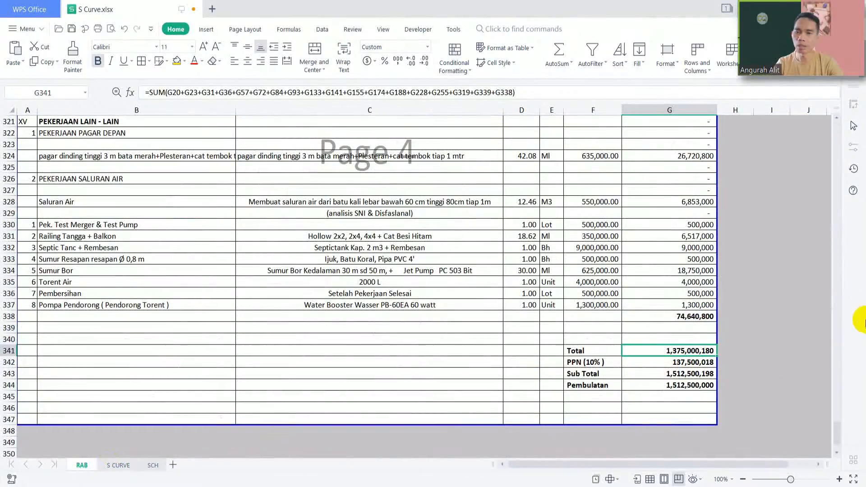
pyautogui.moveTo(837, 431); pyautogui.dragTo(845, 126)
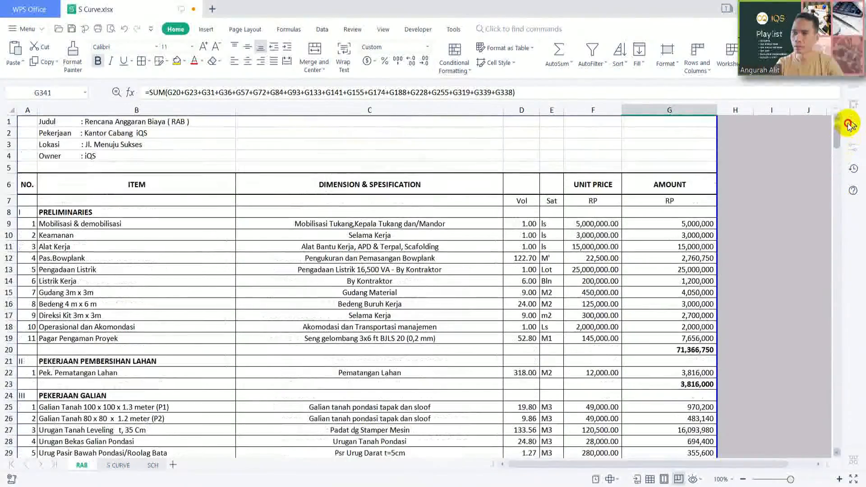
pyautogui.scroll(-2, 750, 215)
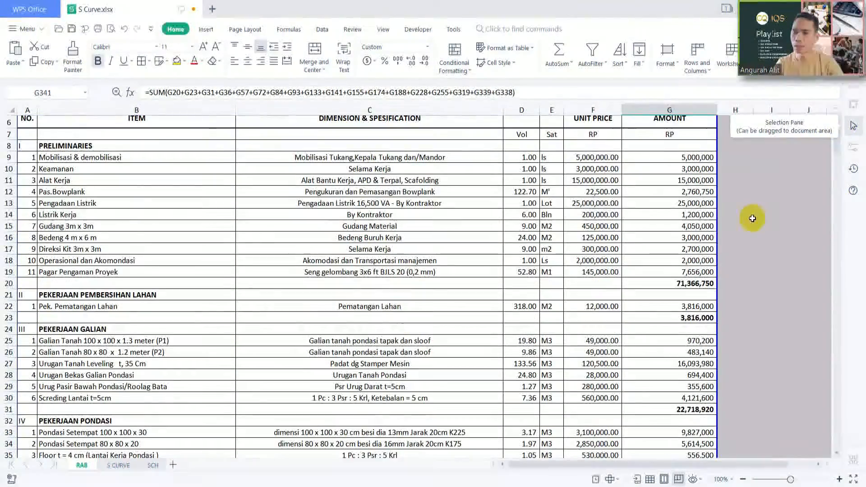
pyautogui.click(700, 284)
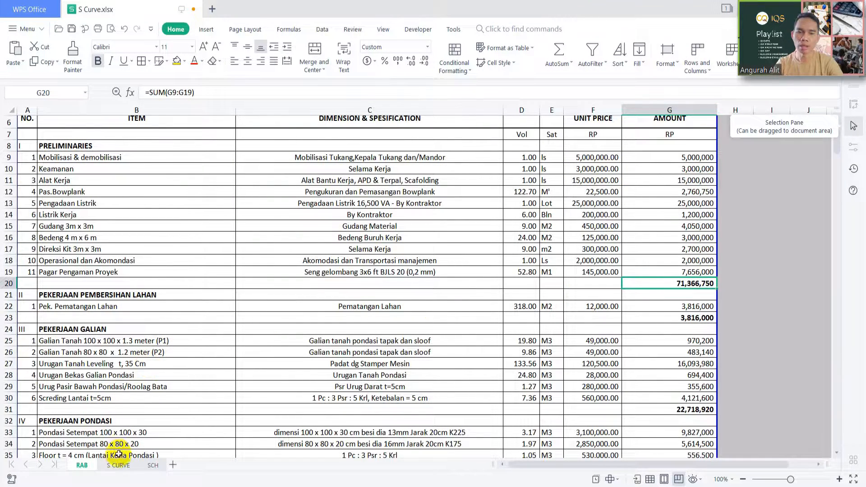
# Trace the Pekerjaan Pembersihan Lahan amount on the S CURVE sheet to section II's subtotal in RAB cell G23.
pyautogui.click(119, 467)
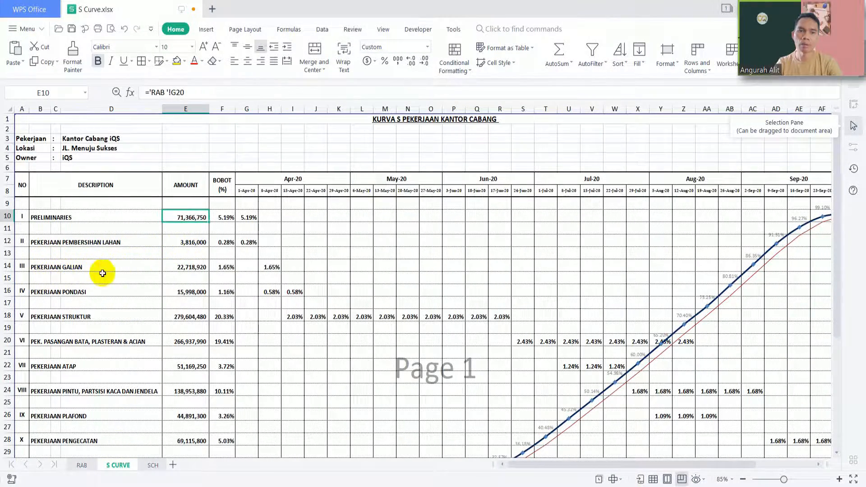
pyautogui.click(189, 241)
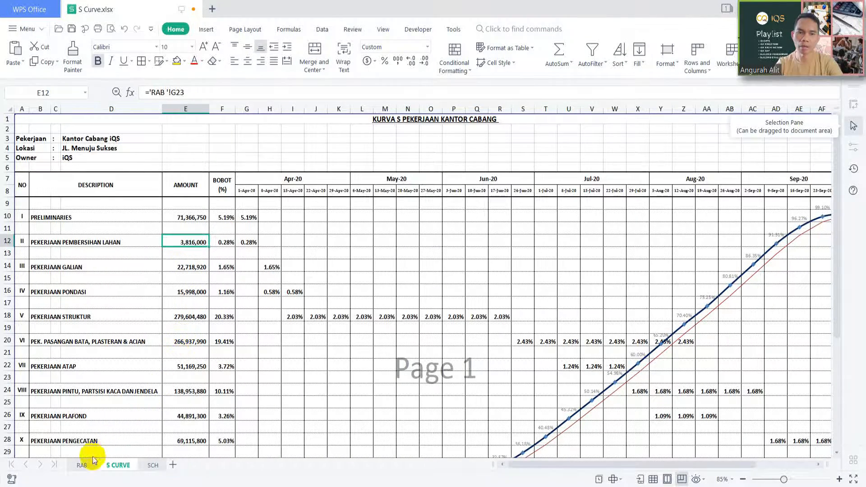
pyautogui.click(82, 465)
pyautogui.click(704, 317)
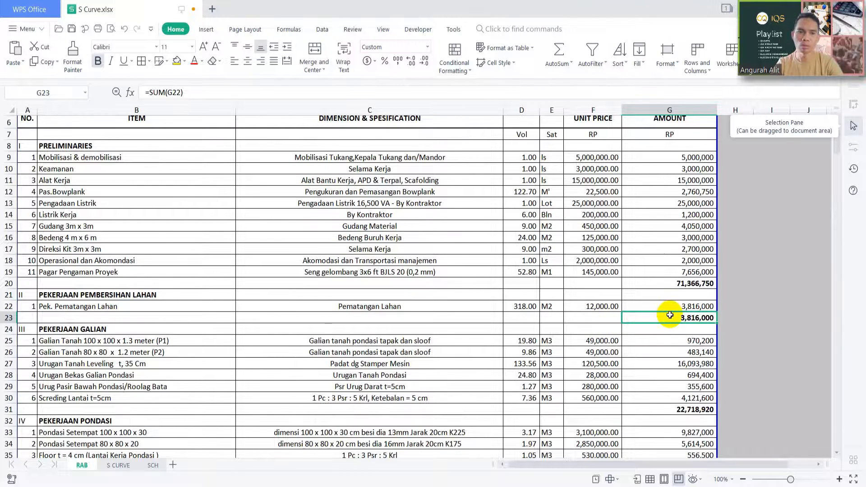
pyautogui.click(26, 294)
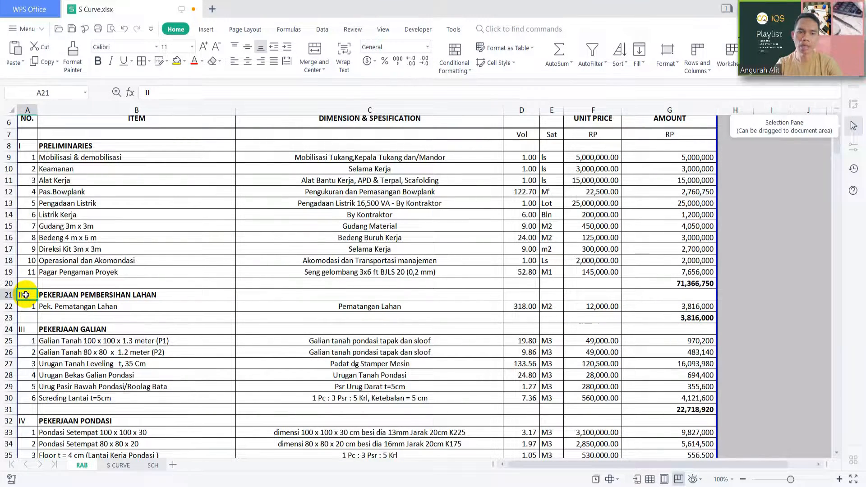
# Inspect the TOTAL amount formula on the S CURVE sheet and compare it with the Total at the end of the RAB sheet.
pyautogui.click(122, 465)
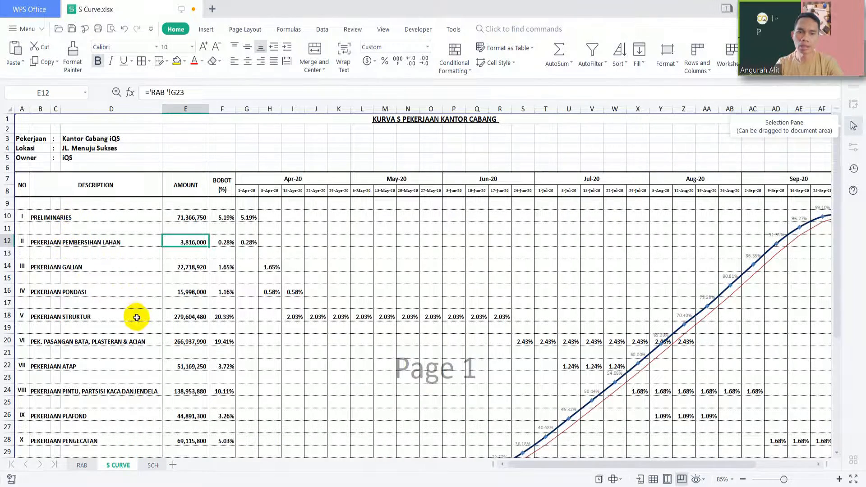
pyautogui.scroll(-3, 193, 204)
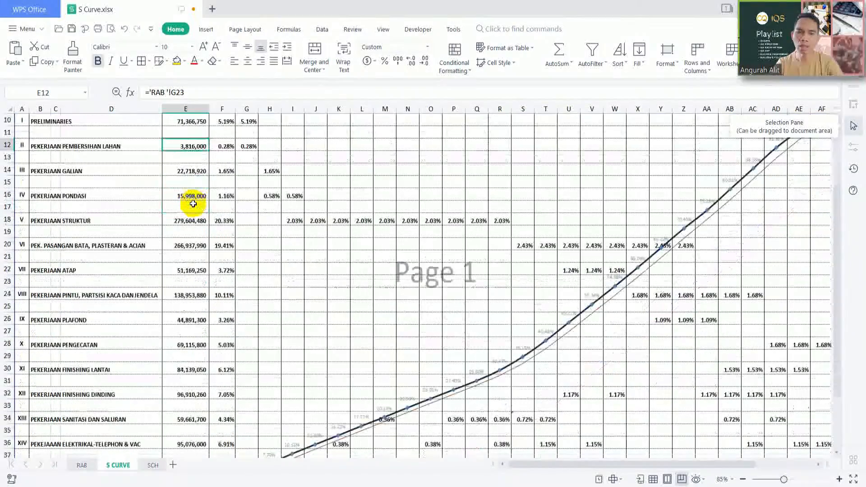
pyautogui.scroll(-4, 193, 206)
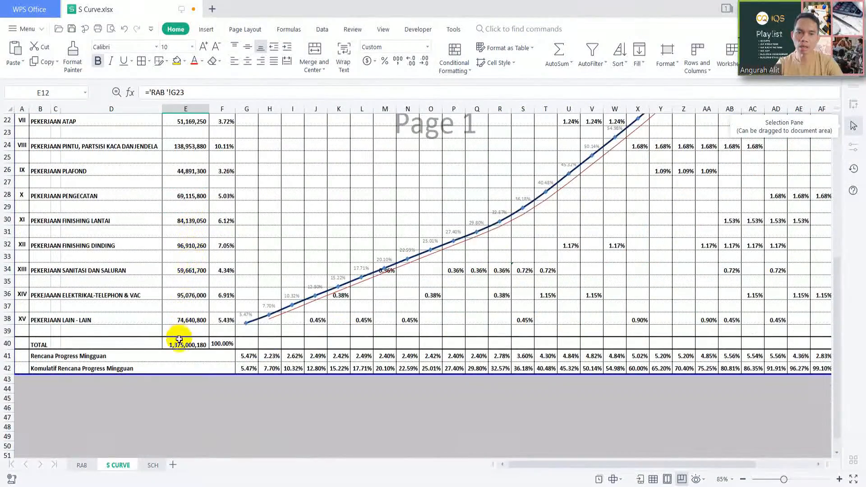
pyautogui.click(179, 341)
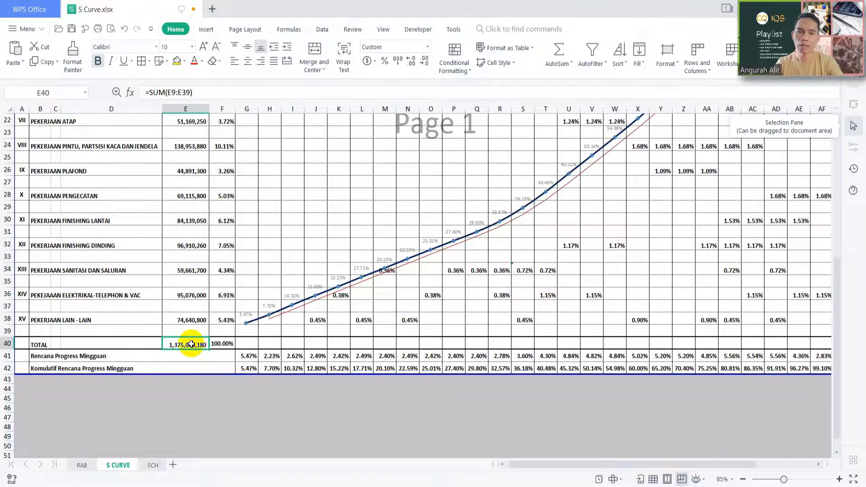
pyautogui.click(81, 465)
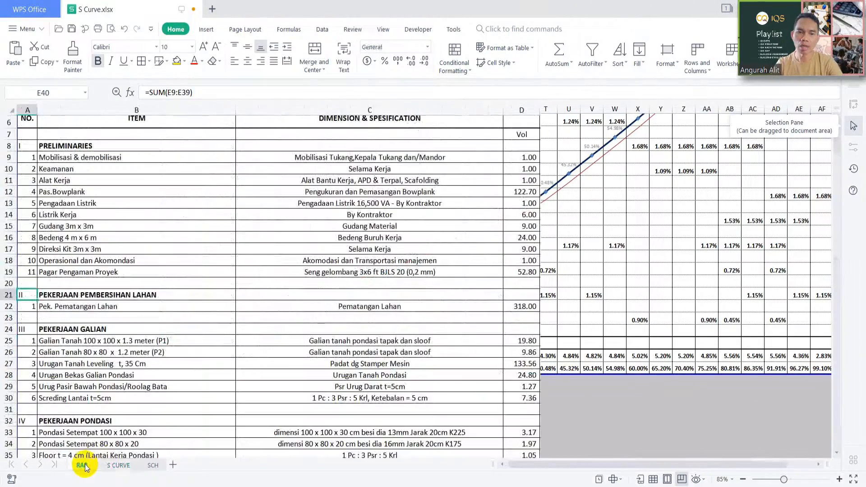
pyautogui.moveTo(836, 144); pyautogui.dragTo(831, 435)
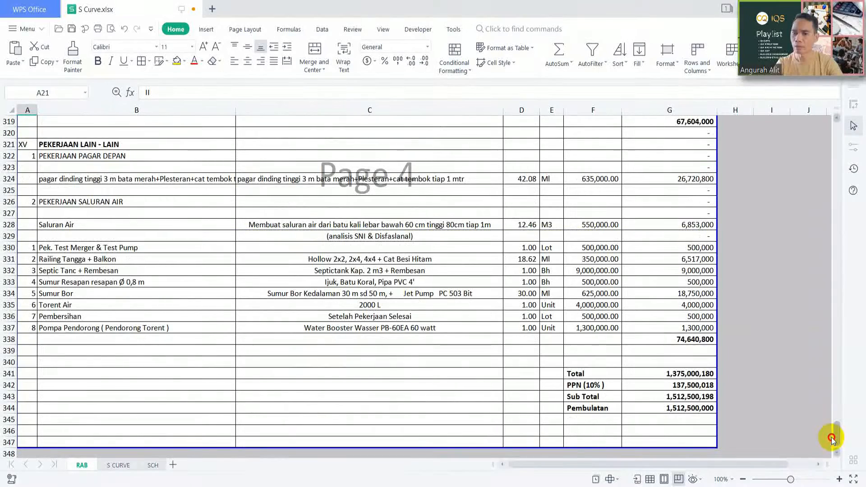
# Inspect the Total and Sub Total formulas at the end of the RAB sheet and return to the S CURVE sheet.
pyautogui.click(682, 374)
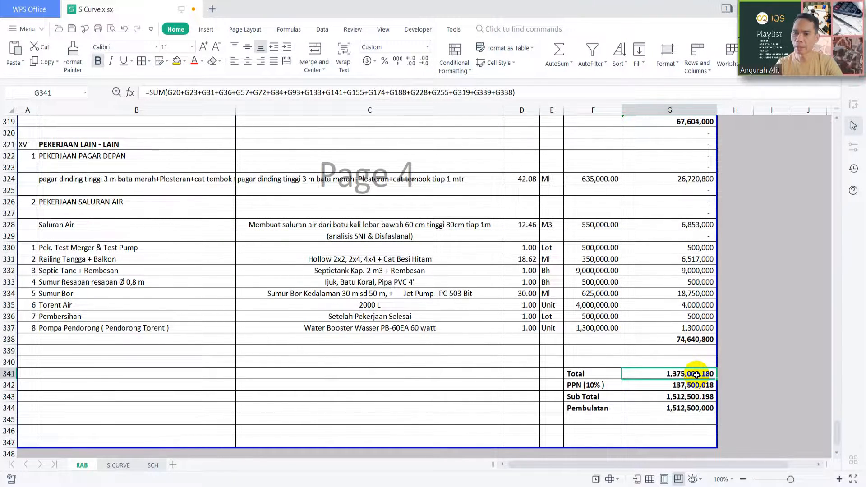
pyautogui.click(684, 397)
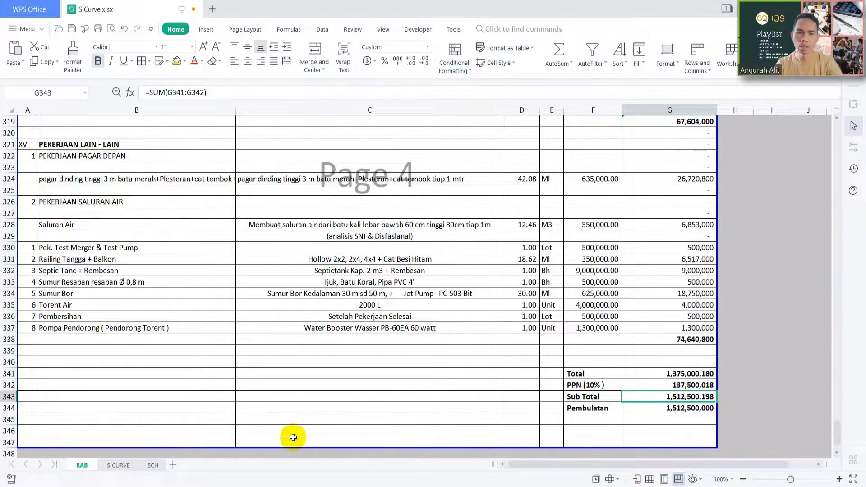
pyautogui.click(113, 469)
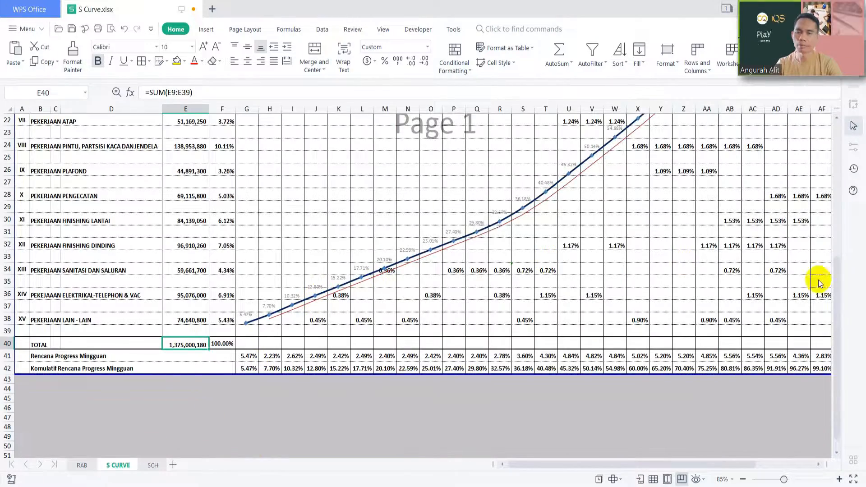
# Inspect the Preliminaries BOBOT formula in F10 and trace its references to the item amount and the TOTAL amount in E40.
pyautogui.moveTo(837, 334); pyautogui.dragTo(843, 149)
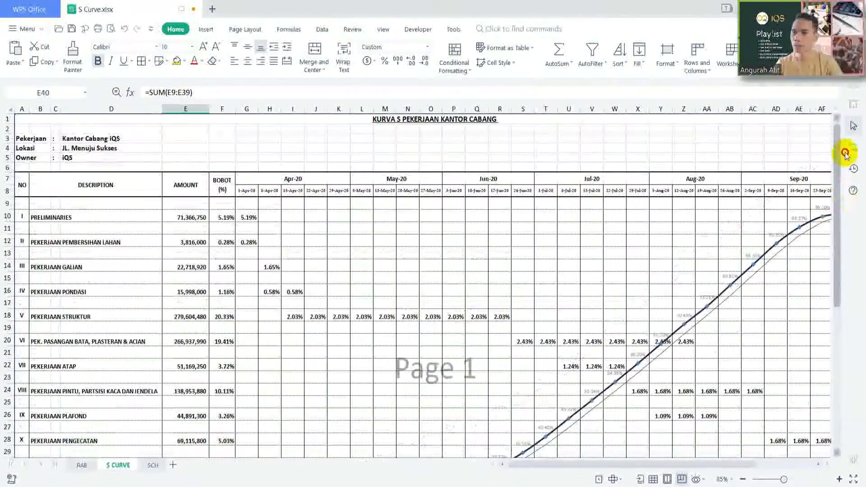
pyautogui.click(181, 215)
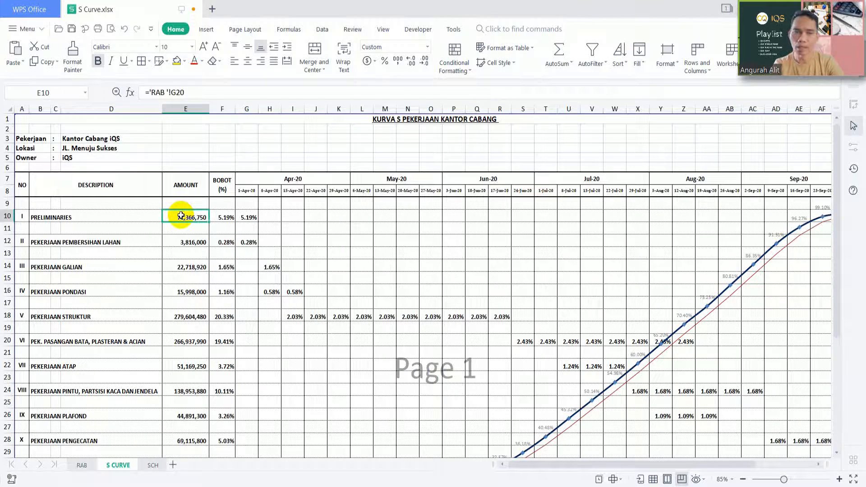
pyautogui.press('Right')
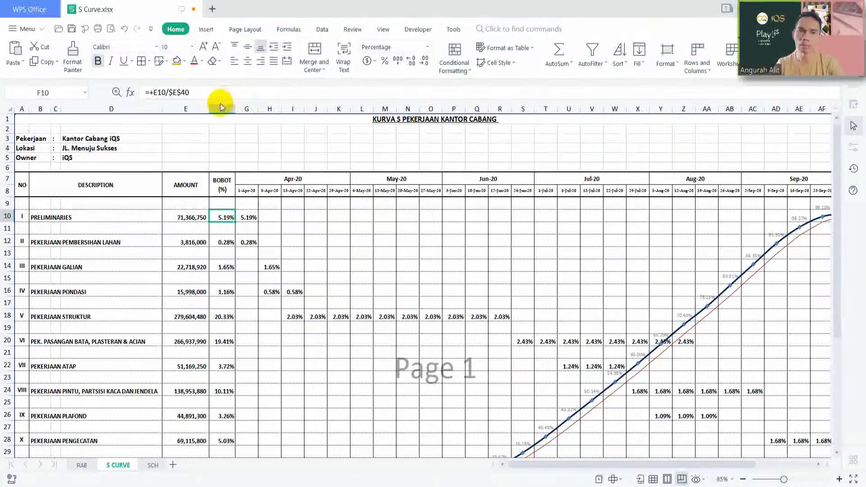
pyautogui.click(209, 89)
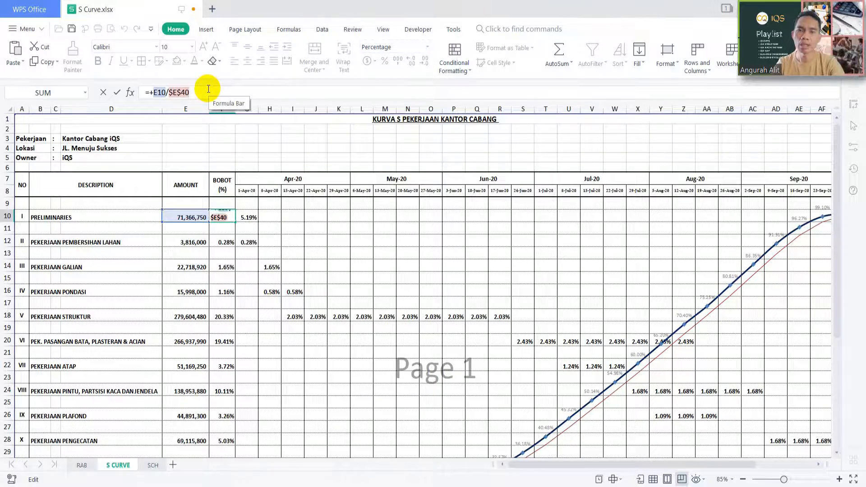
pyautogui.scroll(-8, 190, 291)
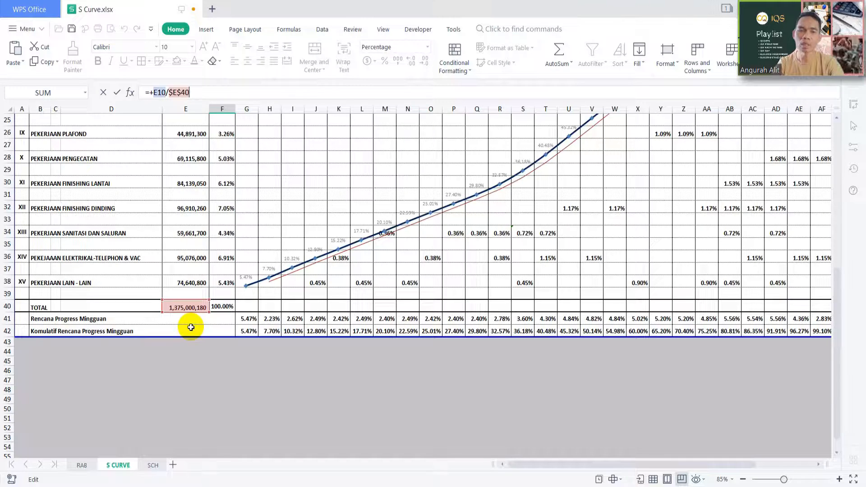
pyautogui.scroll(7, 189, 321)
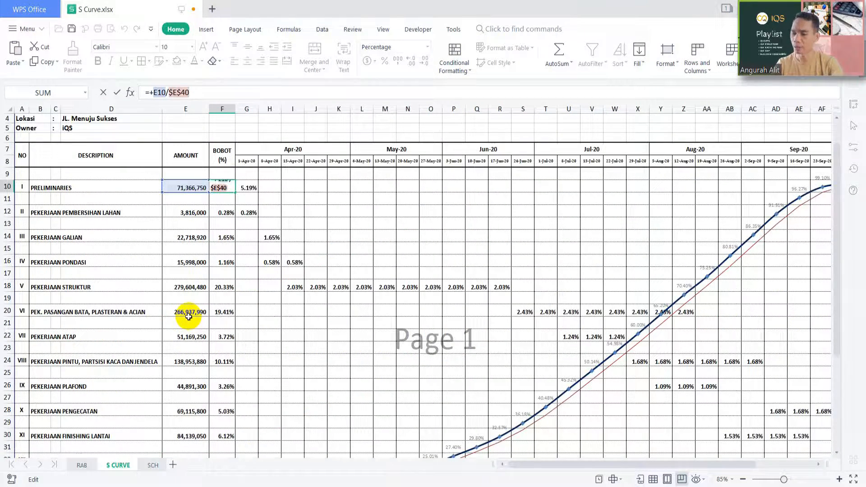
pyautogui.press('Return')
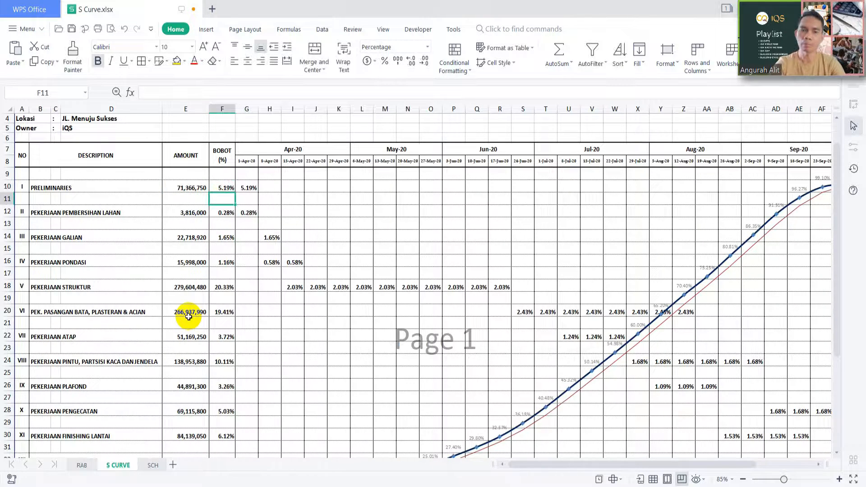
# Compare the Pekerjaan Pembersihan Lahan amount in E12 with the TOTAL amount in E40.
pyautogui.click(197, 213)
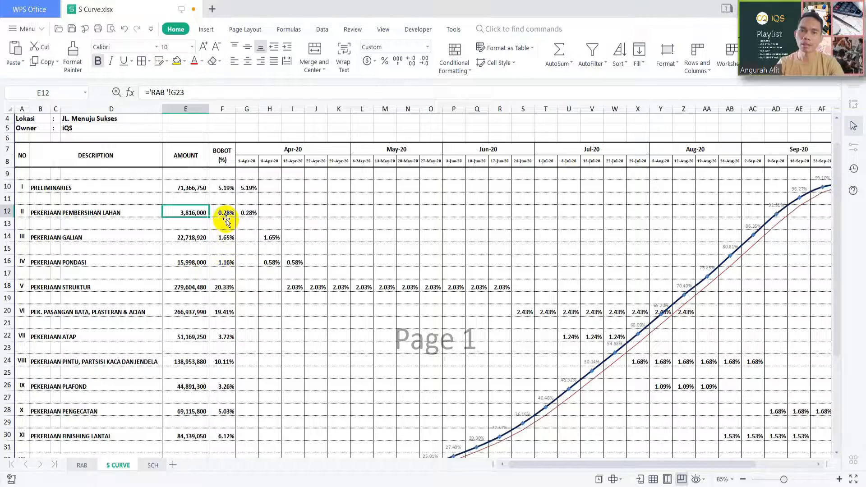
pyautogui.scroll(-3, 226, 299)
pyautogui.scroll(-3, 227, 299)
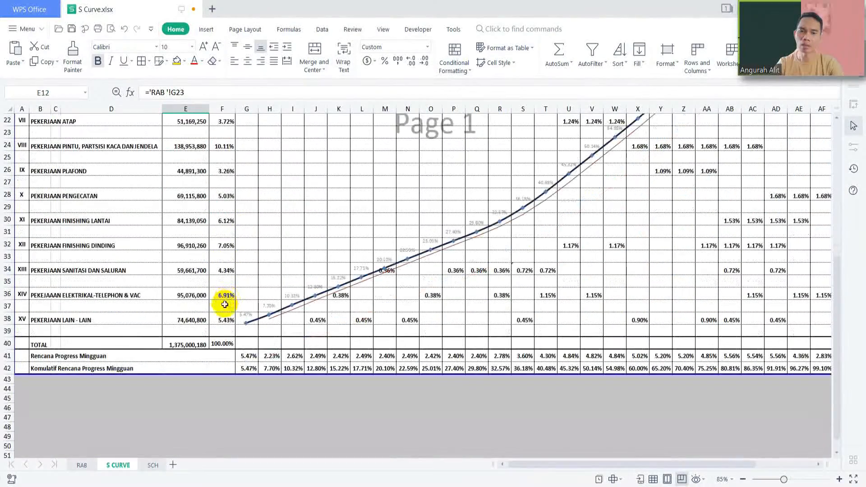
pyautogui.click(182, 345)
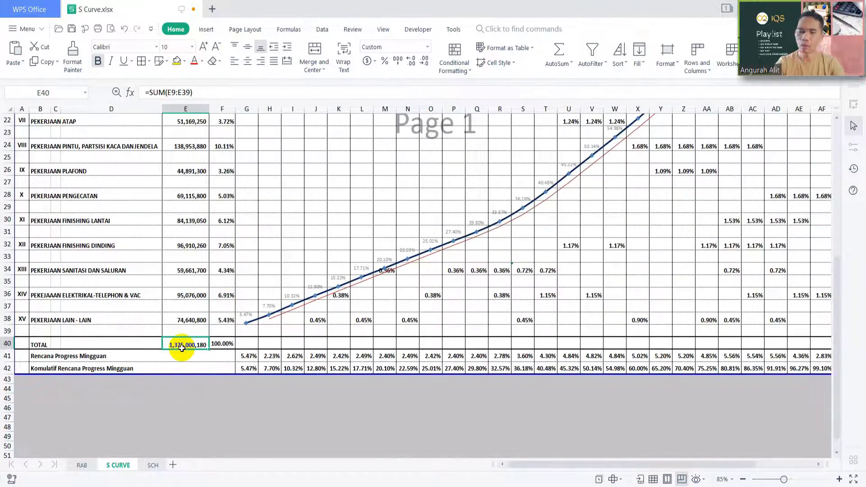
# Change the BOBOT total formula in F40 to sum the range F9:F39.
pyautogui.press('Right')
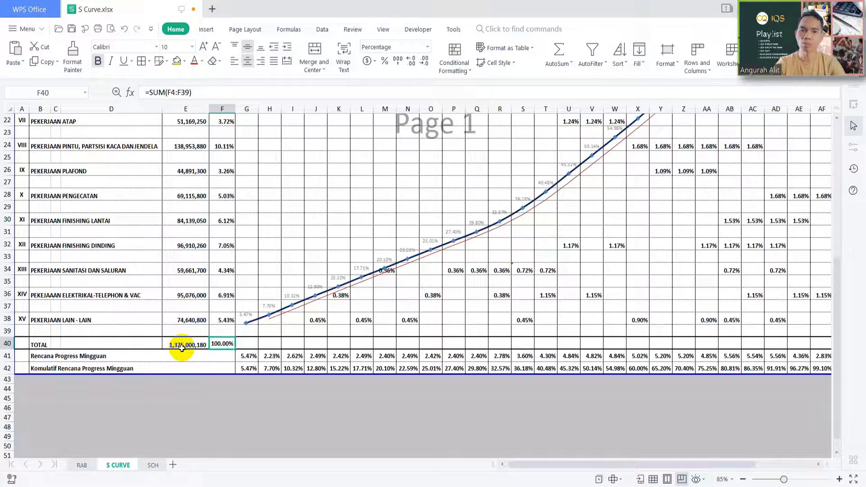
pyautogui.doubleClick(180, 92)
pyautogui.scroll(7, 277, 117)
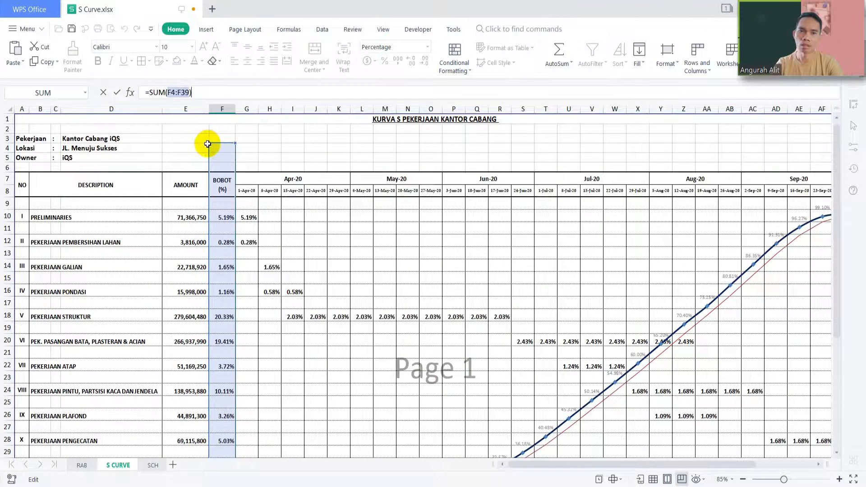
pyautogui.moveTo(209, 143); pyautogui.dragTo(215, 205)
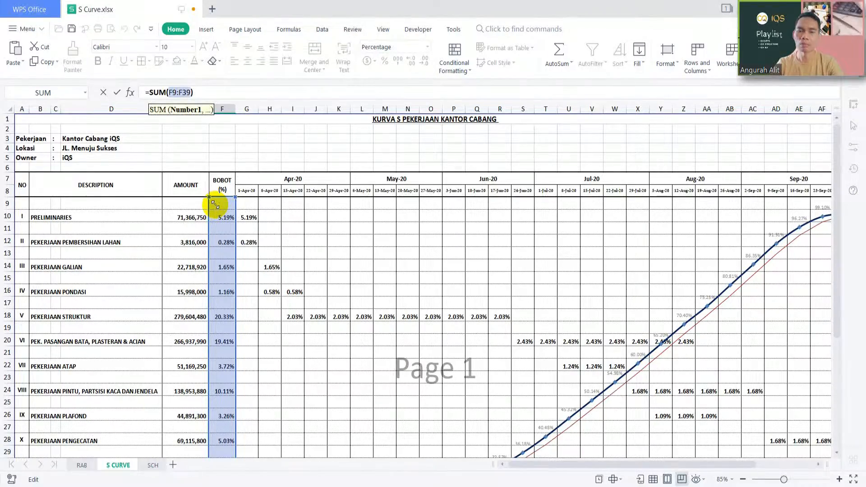
pyautogui.scroll(-8, 212, 226)
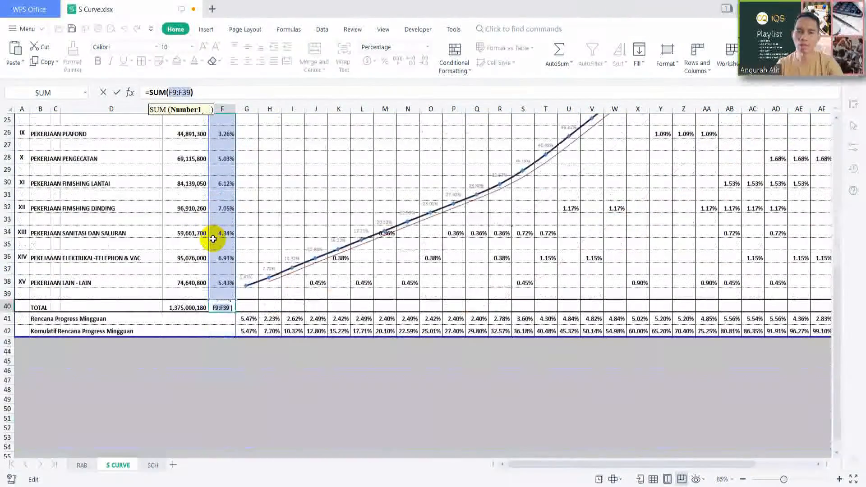
pyautogui.press('Return')
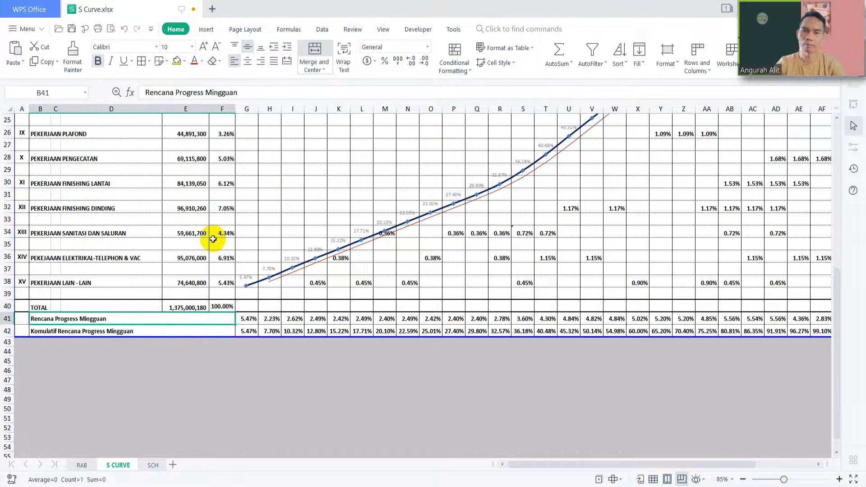
# Check the formulas of the amount and BOBOT totals in the TOTAL row.
pyautogui.click(135, 309)
pyautogui.press('Right')
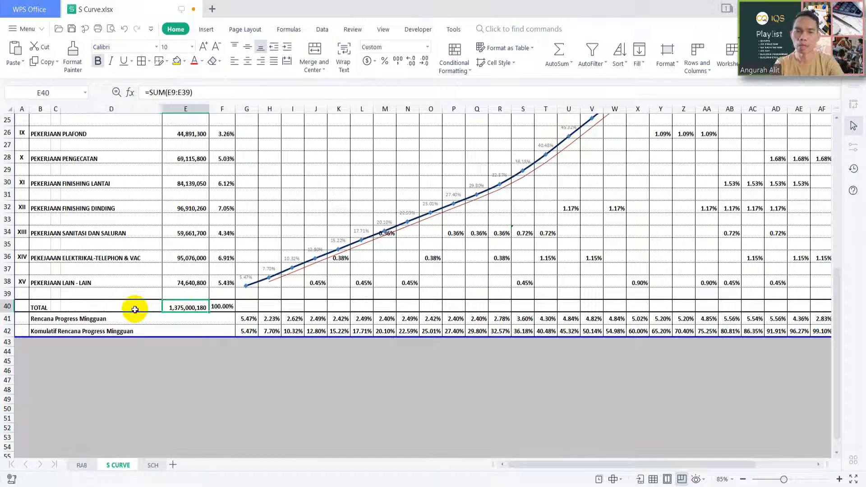
pyautogui.press('Right')
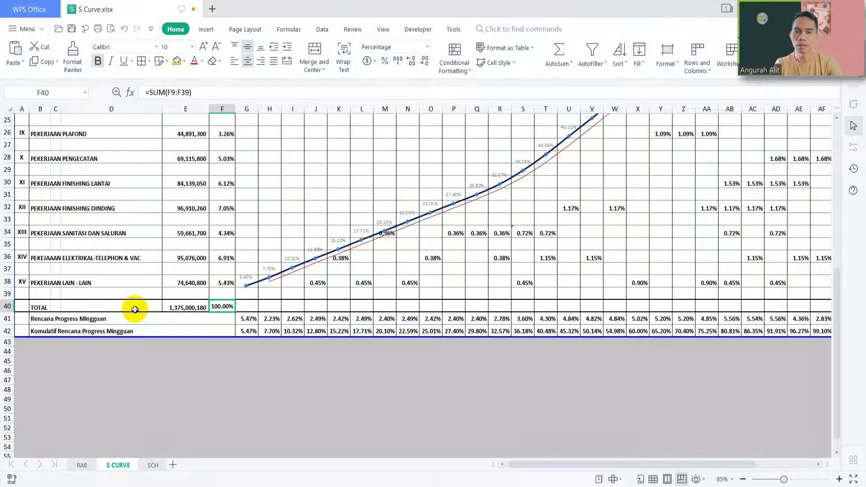
# Check the BOBOT total at four decimal places in a widened column F, and restore it to two decimal places.
pyautogui.click(412, 61)
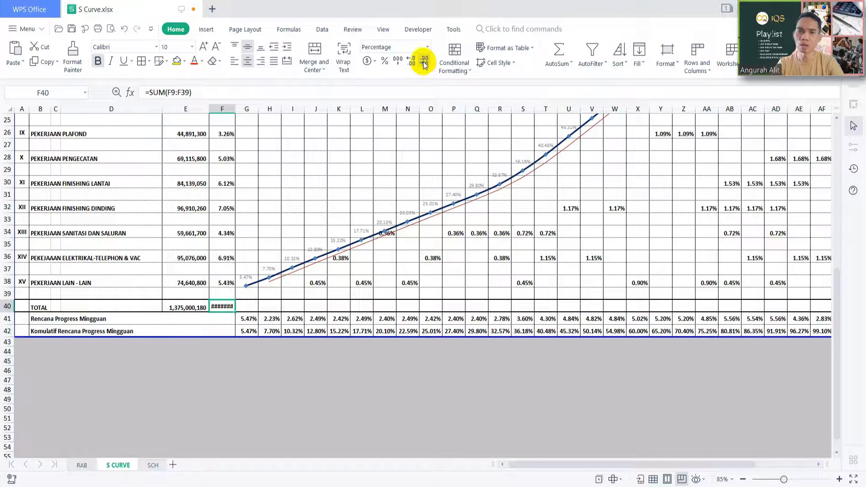
pyautogui.click(425, 65)
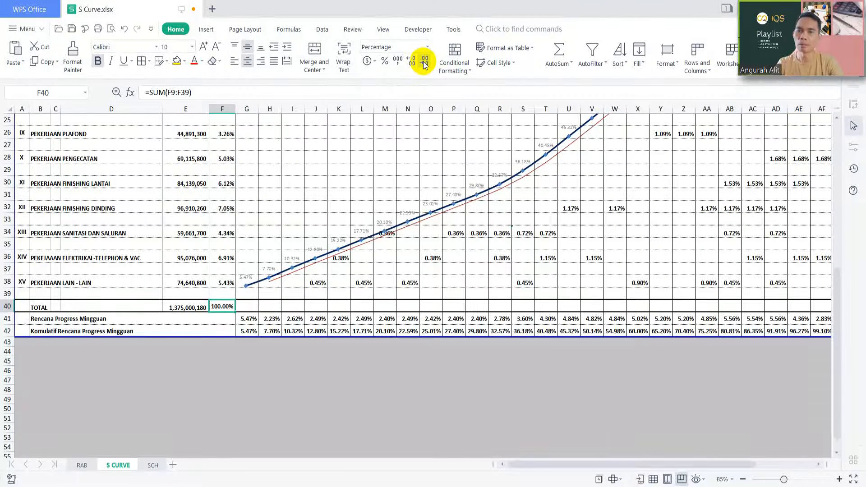
pyautogui.moveTo(235, 109); pyautogui.dragTo(247, 111)
pyautogui.click(412, 67)
pyautogui.click(412, 67)
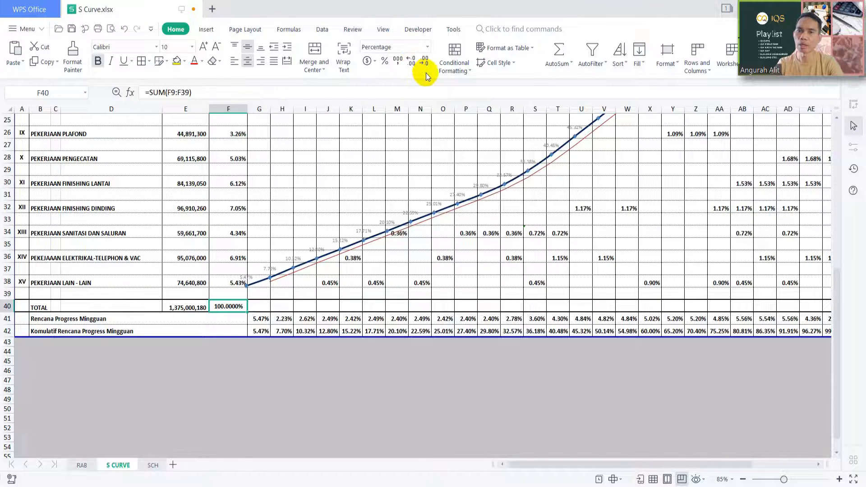
pyautogui.click(424, 63)
pyautogui.click(423, 63)
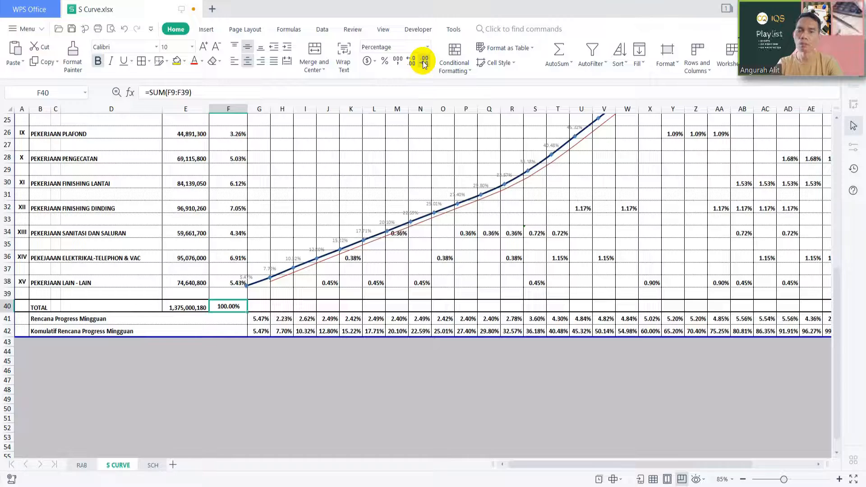
# Fit the BOBOT (%) column's width to its contents.
pyautogui.doubleClick(249, 109)
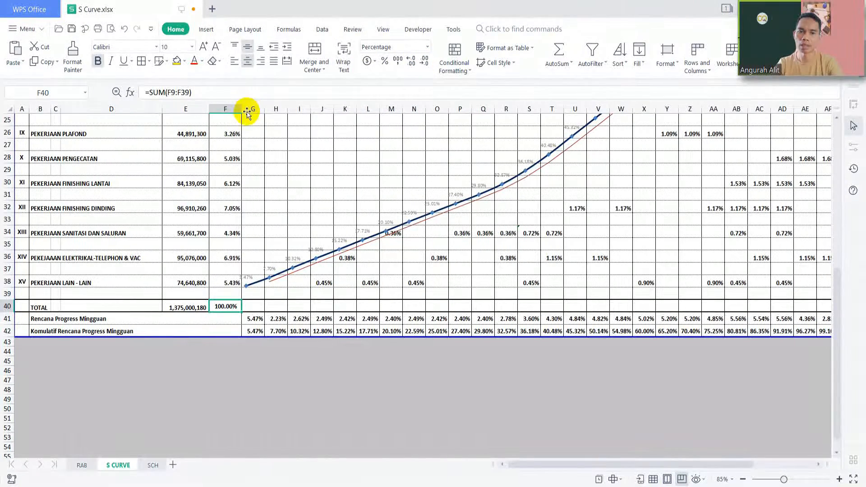
pyautogui.scroll(6, 246, 118)
pyautogui.scroll(1, 246, 118)
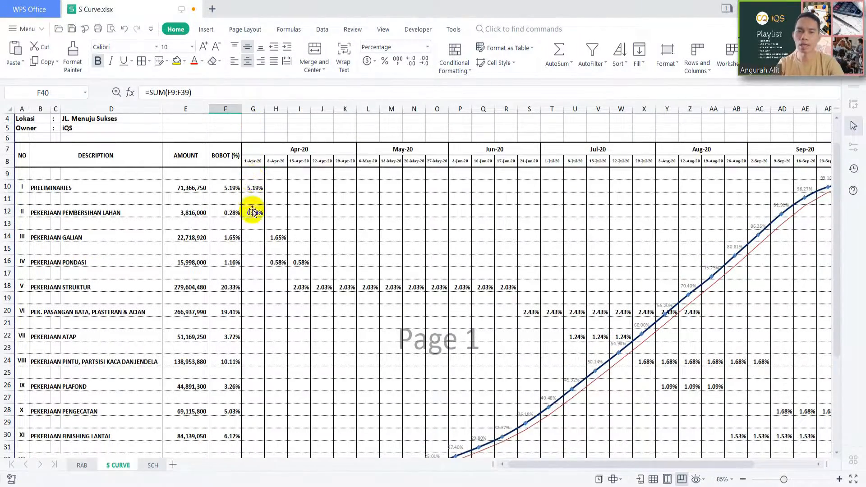
# Review the amount and BOBOT totals in row 40 against the work items listed above them.
pyautogui.scroll(-5, 251, 217)
pyautogui.click(151, 382)
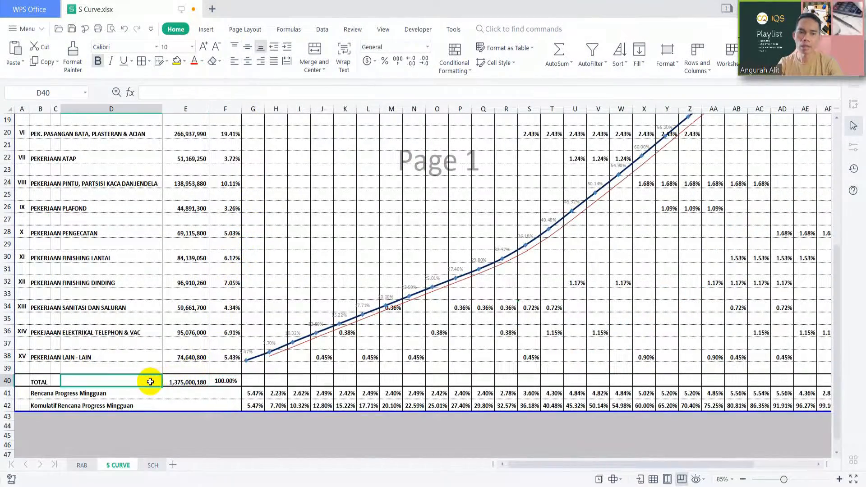
pyautogui.press('Right')
pyautogui.press('Right')
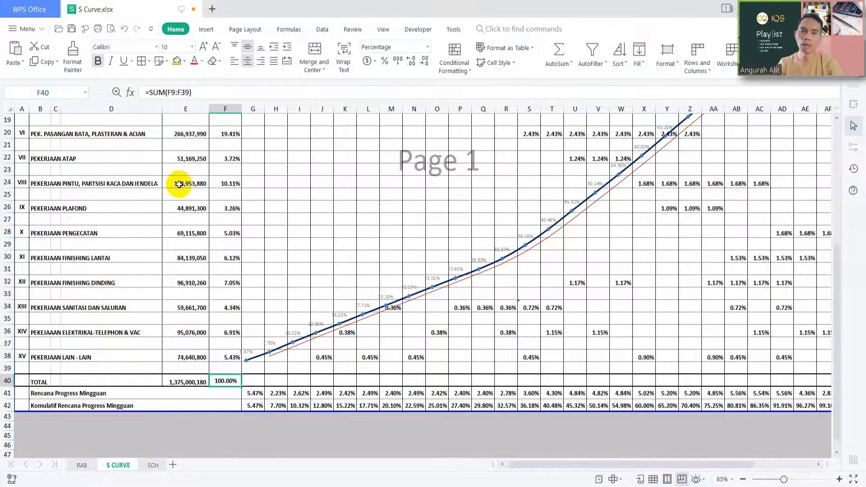
pyautogui.scroll(5, 209, 218)
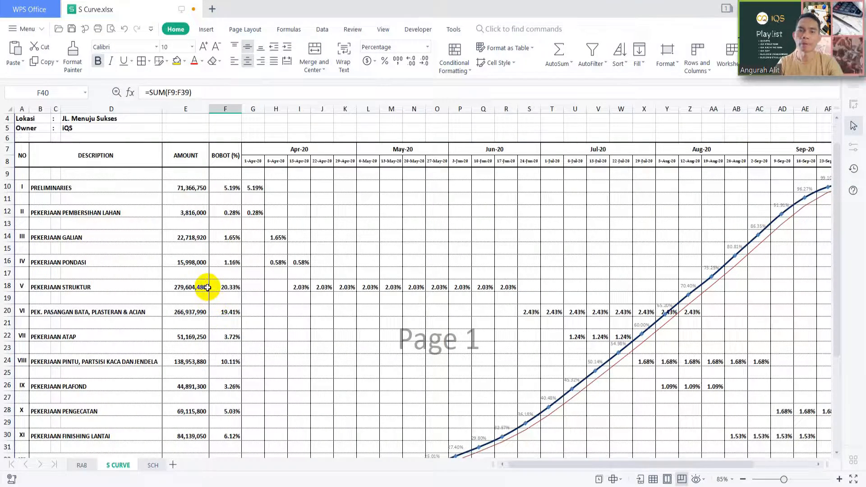
pyautogui.scroll(1, 207, 287)
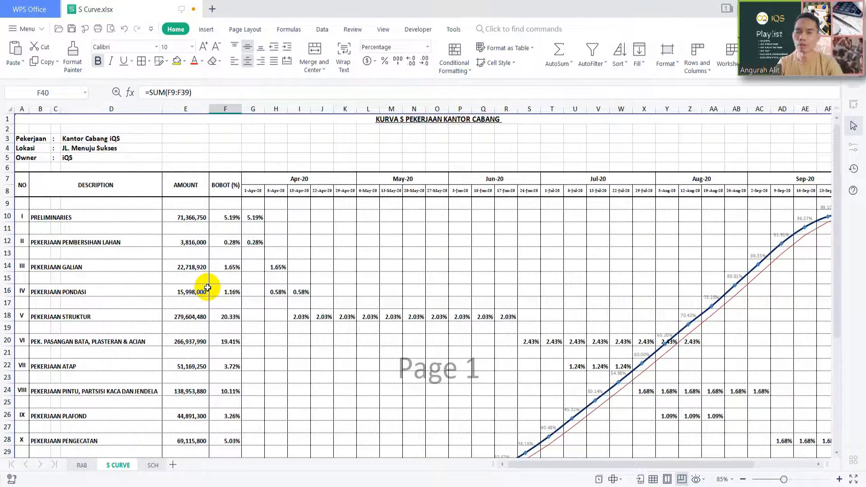
# Inspect the Preliminaries description's link to the RAB sheet and view the weekly schedule columns from Apr-20 through Sep-20.
pyautogui.click(595, 464)
pyautogui.moveTo(595, 463)
pyautogui.mouseDown()
pyautogui.moveTo(645, 452)
pyautogui.moveTo(583, 458)
pyautogui.mouseUp()
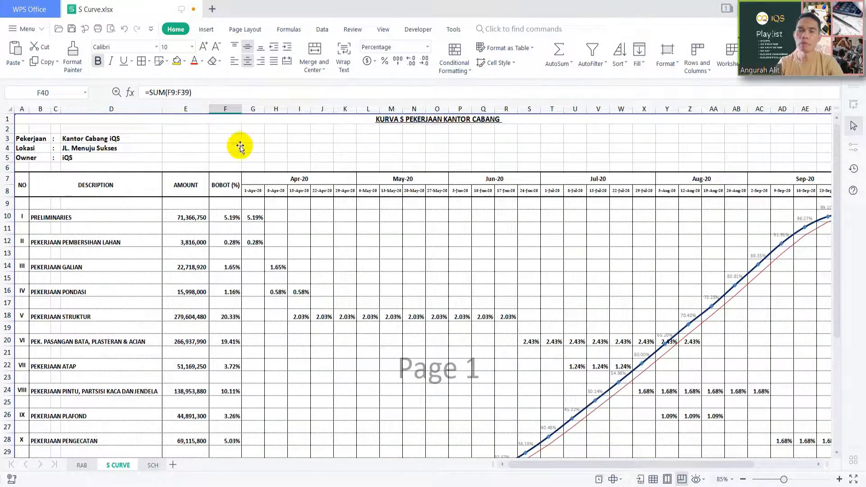
pyautogui.click(186, 129)
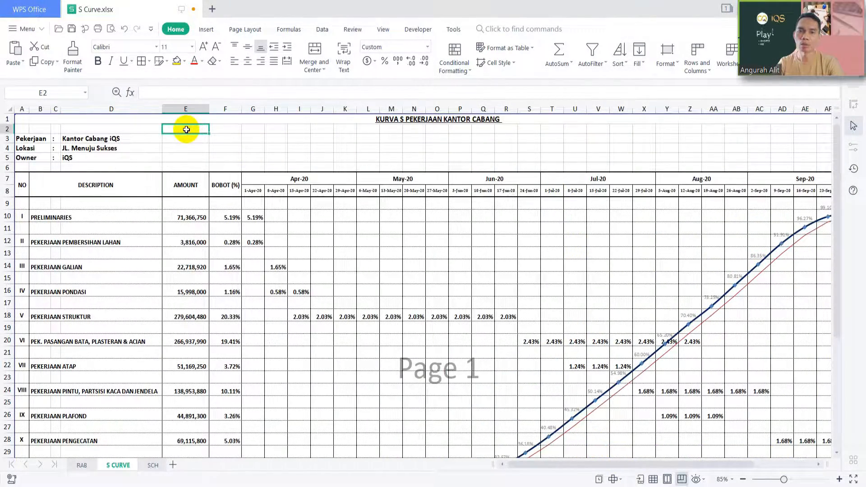
pyautogui.click(34, 219)
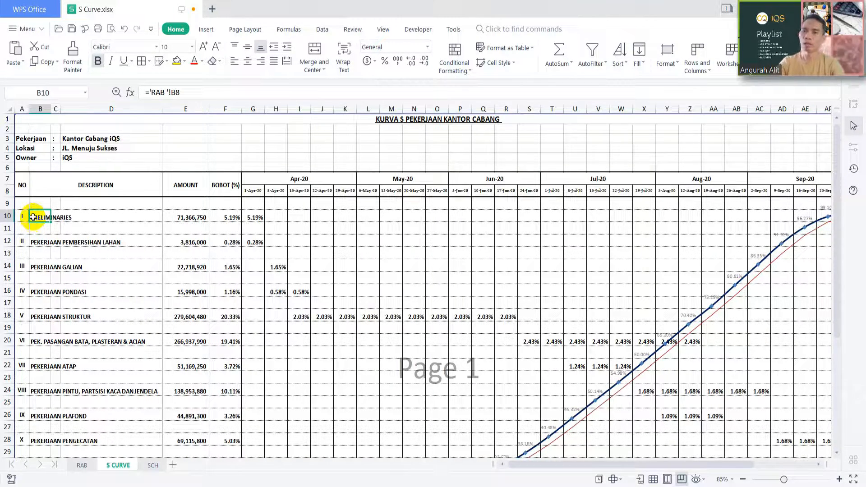
pyautogui.moveTo(577, 464)
pyautogui.mouseDown()
pyautogui.moveTo(622, 464)
pyautogui.moveTo(608, 464)
pyautogui.mouseUp()
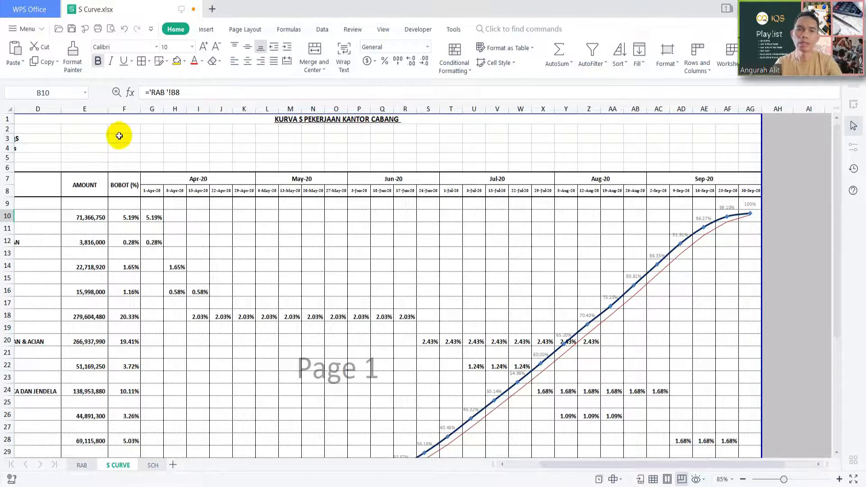
pyautogui.click(42, 152)
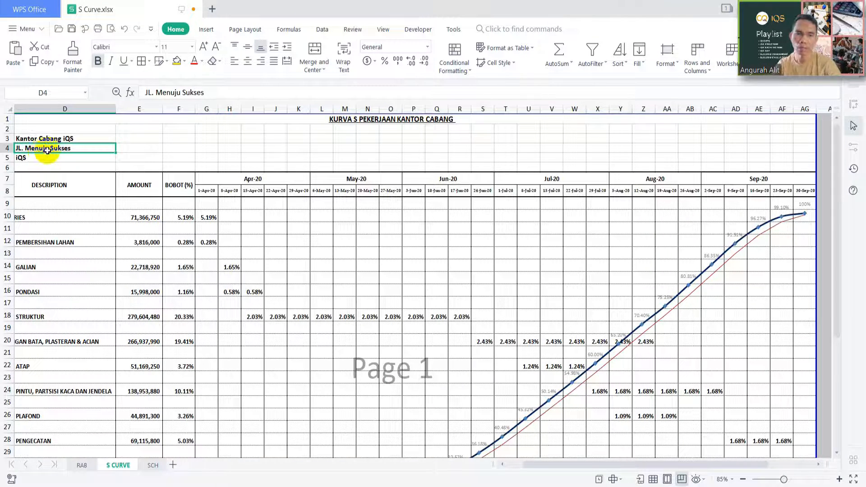
# Inspect the Preliminaries entry in row 10, from its RAB-linked description to its first-week percentage in G10.
pyautogui.click(80, 217)
pyautogui.press('Right')
pyautogui.press('Right')
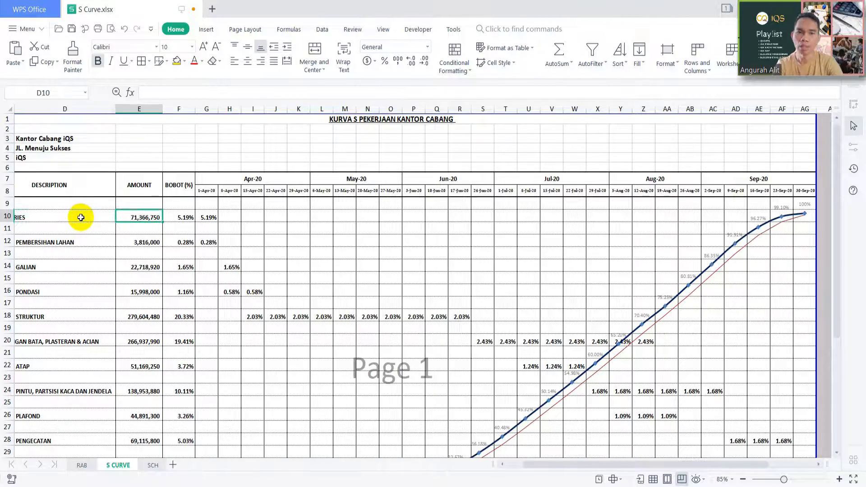
pyautogui.press('Left')
pyautogui.press('Left')
pyautogui.press('Left')
pyautogui.press('Left')
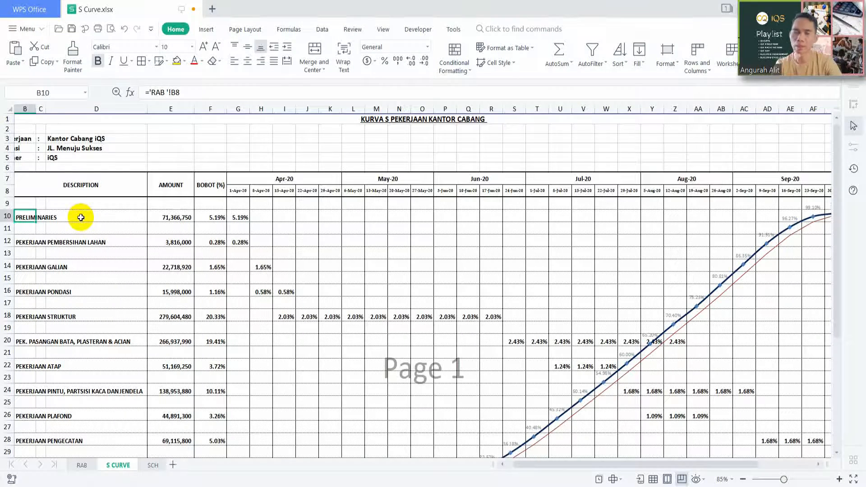
pyautogui.press('Right')
pyautogui.press('Right')
pyautogui.press('Right')
pyautogui.press('Right')
pyautogui.press('Right')
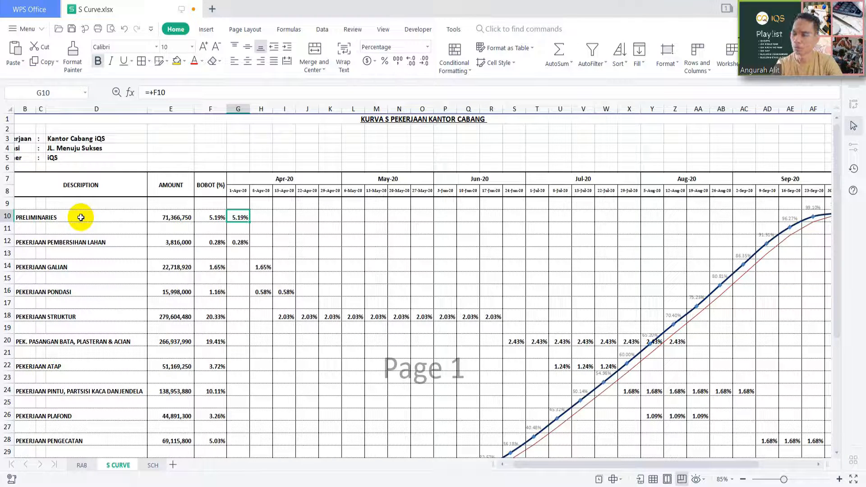
# Compare the Apr-20 start date in G8 with the formulas of the following week dates in H8 and I8.
pyautogui.press('Up')
pyautogui.press('Up')
pyautogui.press('Up')
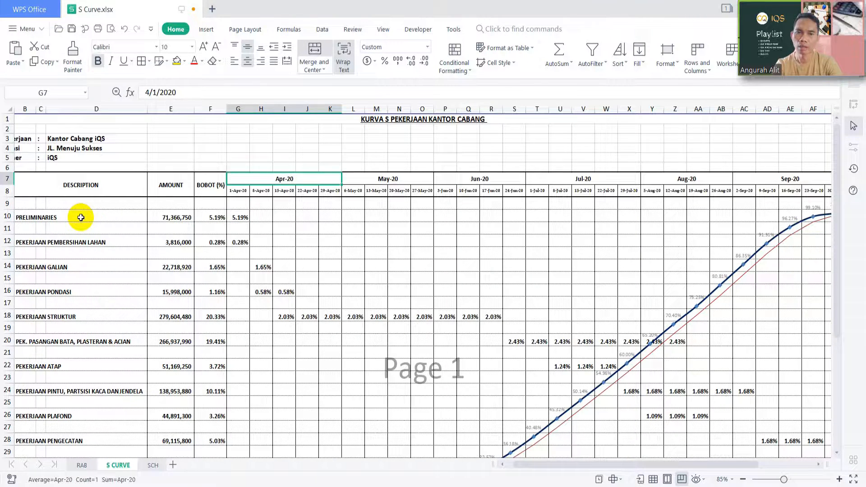
pyautogui.press('Down')
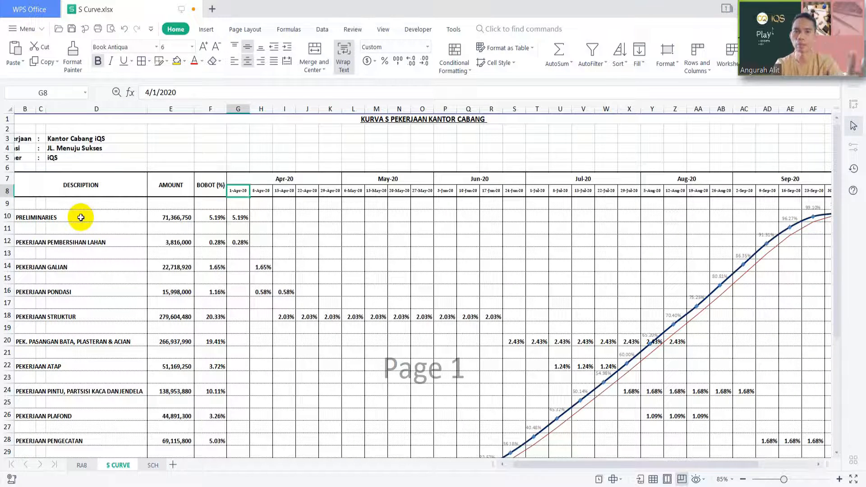
pyautogui.press('Right')
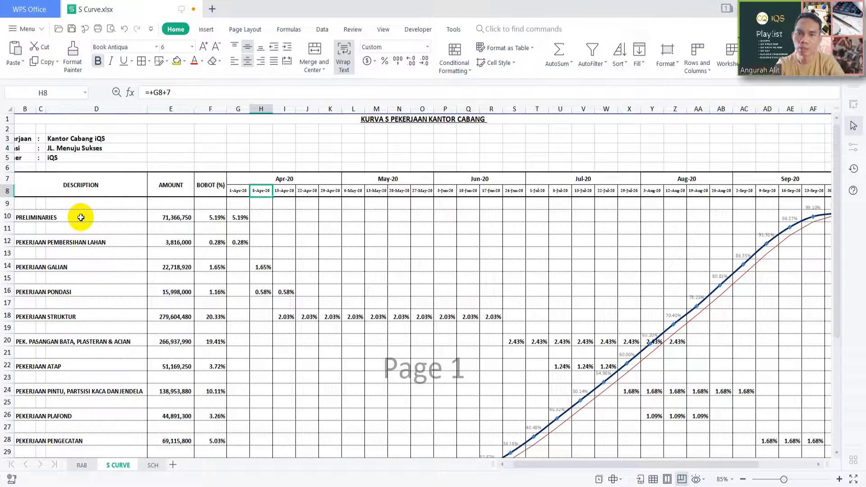
pyautogui.press('Left')
pyautogui.press('Right')
pyautogui.press('Right')
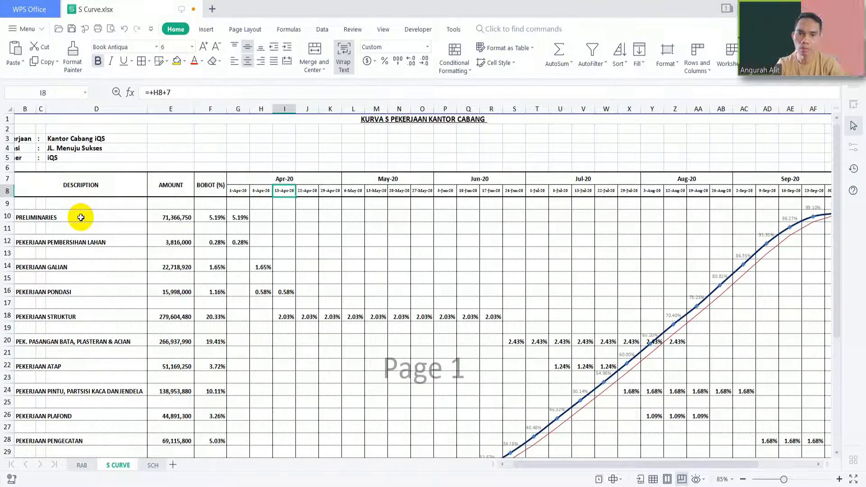
pyautogui.press('Left')
pyautogui.press('Left')
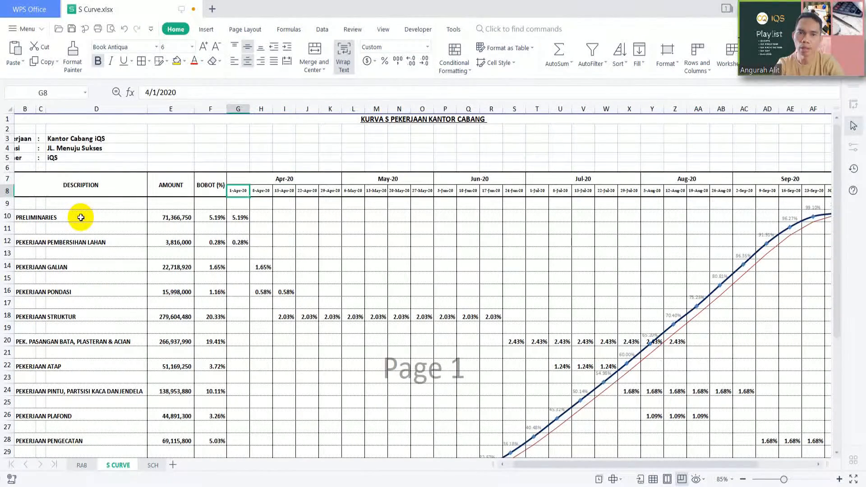
pyautogui.press('Right')
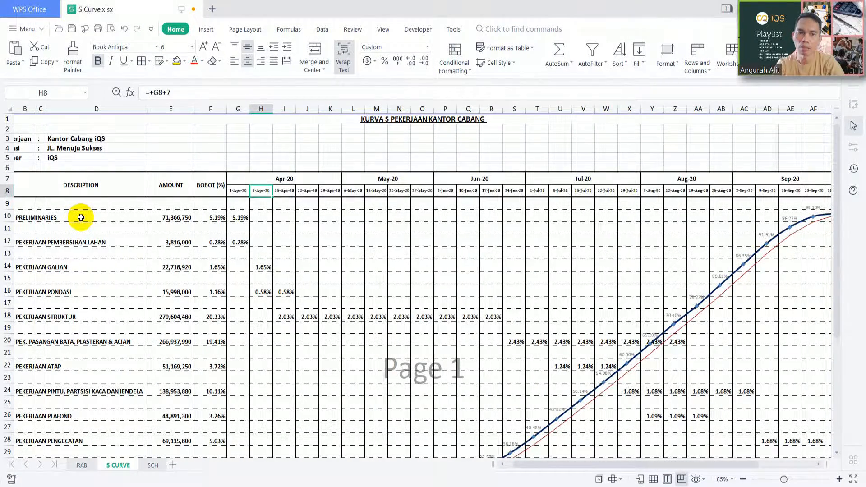
pyautogui.press('Left')
pyautogui.press('Right')
pyautogui.press('Right')
pyautogui.press('Right')
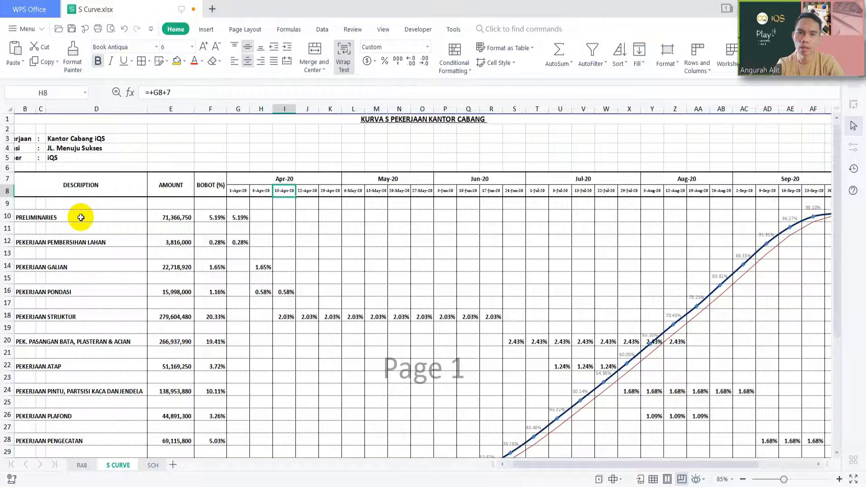
# Inspect the week-date formulas in row 8 from late April through 27-May-20, and return to the start date.
pyautogui.press('Right')
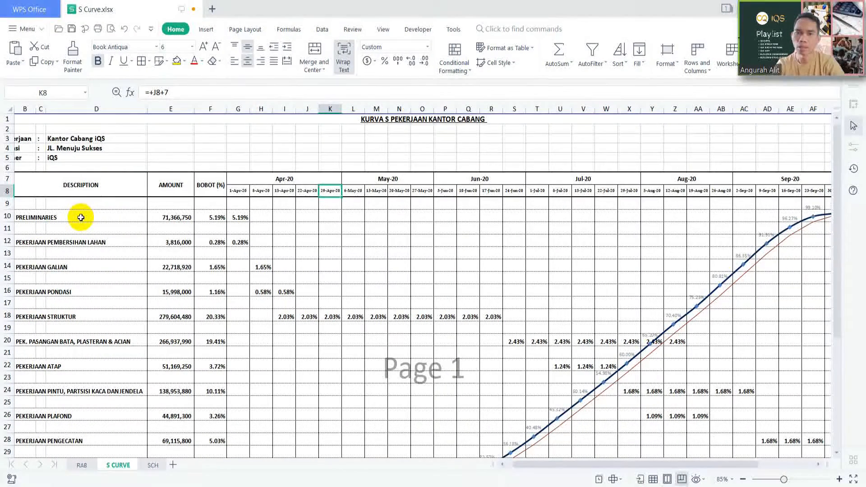
pyautogui.press('Right')
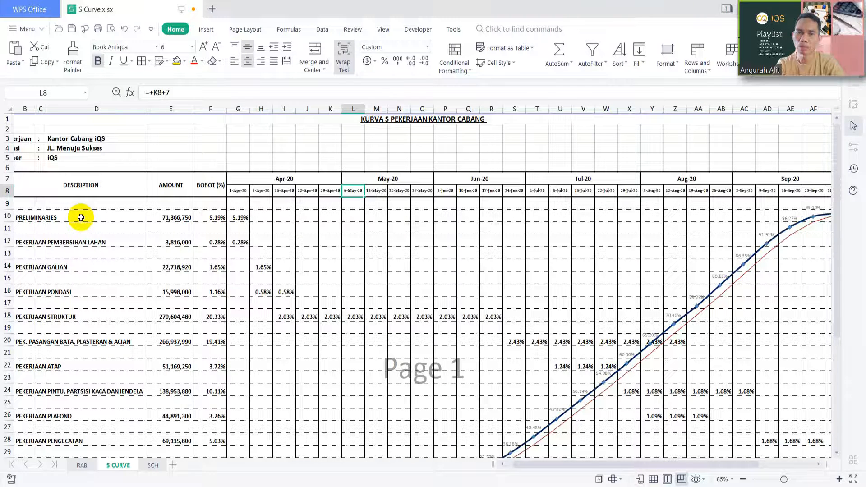
pyautogui.press('Right')
pyautogui.press('Right')
pyautogui.press('Right')
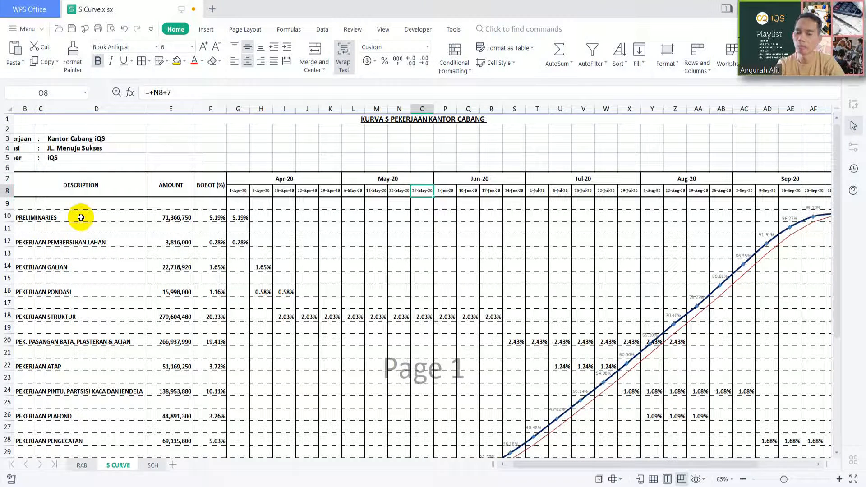
pyautogui.press('Left')
pyautogui.press('Left')
pyautogui.press('Left')
pyautogui.press('Left')
pyautogui.press('Left')
pyautogui.press('Left')
pyautogui.press('Left')
pyautogui.press('Left')
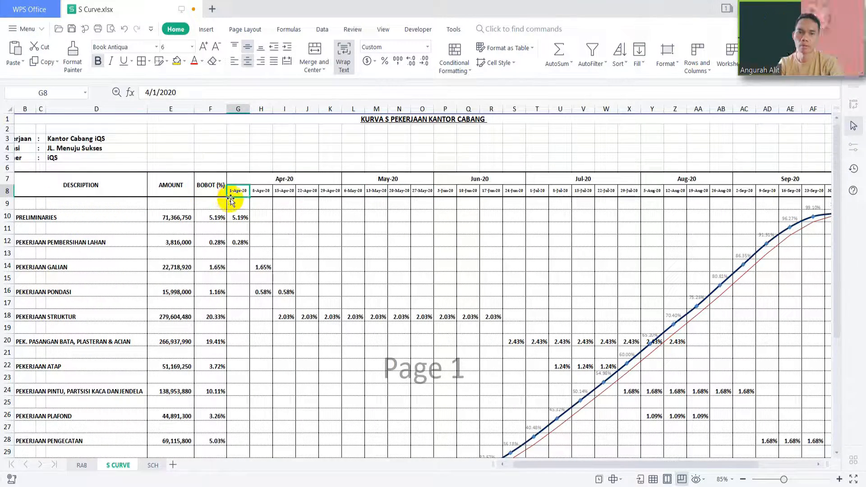
# Magnify the schedule to 130% and review its headers from Description across to the 1-Apr-20 week date.
pyautogui.keyDown('ctrl'); pyautogui.scroll(1, 232, 194); pyautogui.keyUp('ctrl')
pyautogui.keyDown('ctrl'); pyautogui.scroll(1, 271, 199); pyautogui.keyUp('ctrl')
pyautogui.keyDown('ctrl'); pyautogui.scroll(1, 276, 203); pyautogui.keyUp('ctrl')
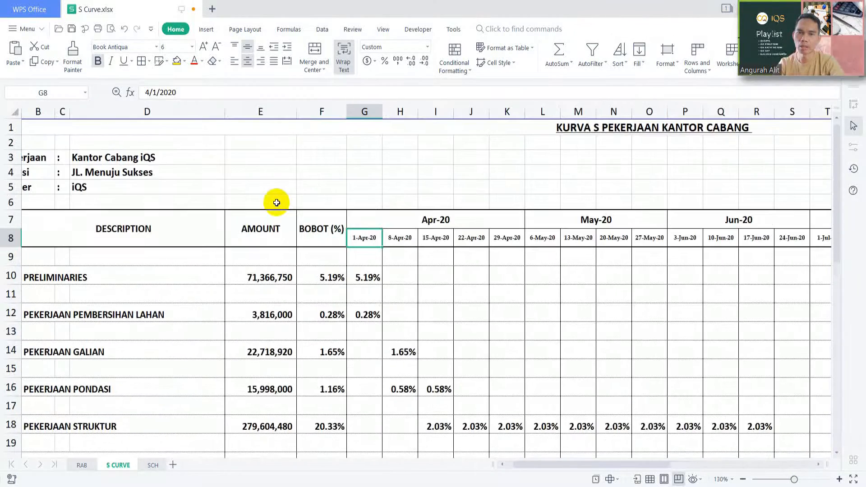
pyautogui.scroll(-1, 392, 232)
pyautogui.scroll(-1, 391, 232)
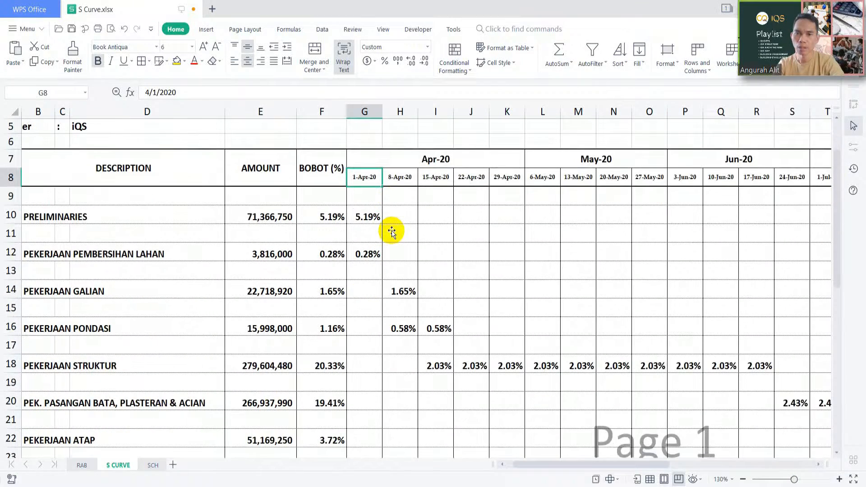
pyautogui.click(180, 180)
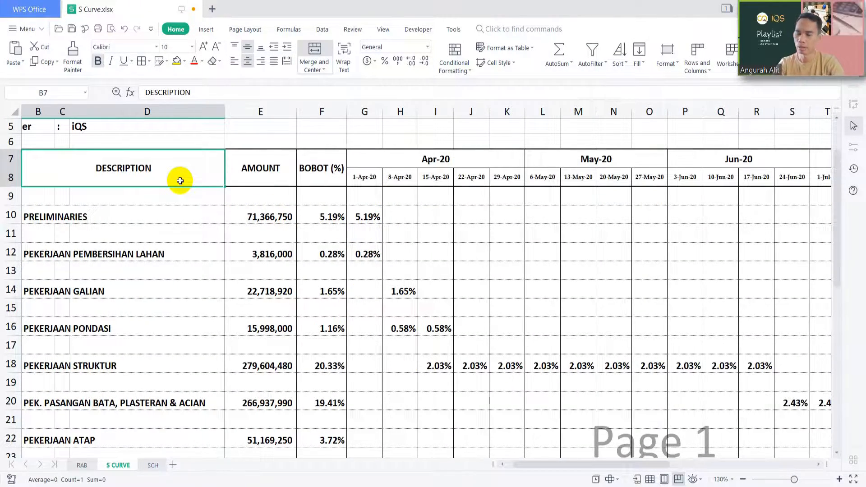
pyautogui.press('Right')
pyautogui.press('Right')
pyautogui.press('Right')
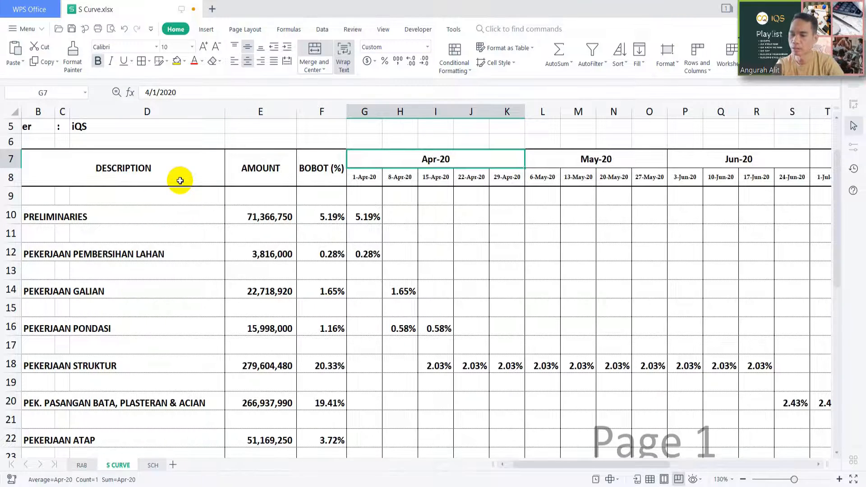
pyautogui.press('Down')
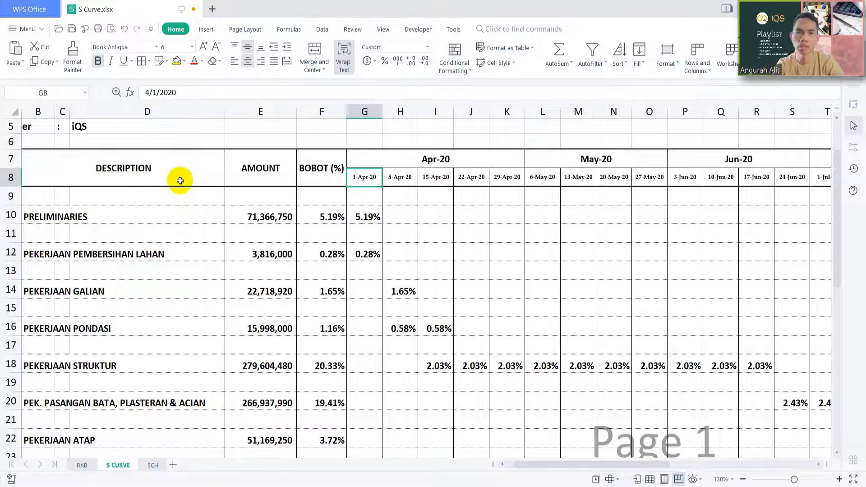
# Trace the weekly date formulas along row 8 from 8-Apr-20 to 9-Sep-20, and return to the start date in G8.
pyautogui.press('Right')
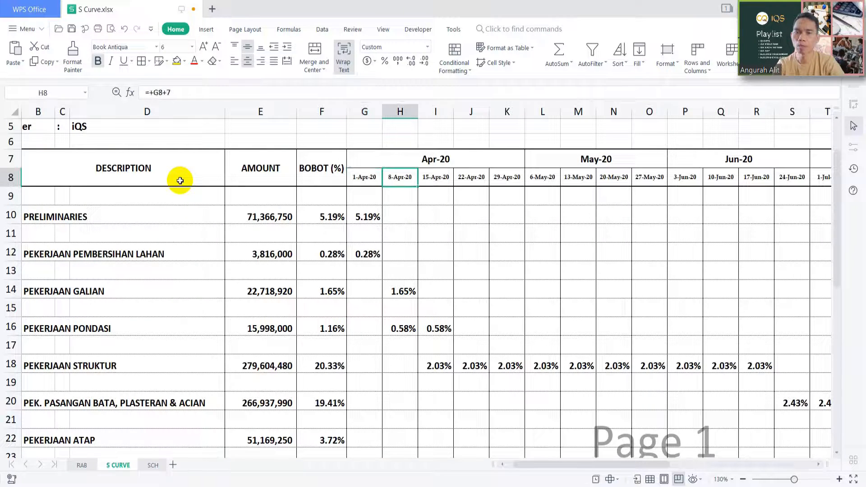
pyautogui.press('Right')
pyautogui.press('Right')
pyautogui.press('Right')
pyautogui.press('Right')
pyautogui.press('Right')
pyautogui.press('Right')
pyautogui.press('Right')
pyautogui.press('Right')
pyautogui.press('Right')
pyautogui.press('Right')
pyautogui.press('Right')
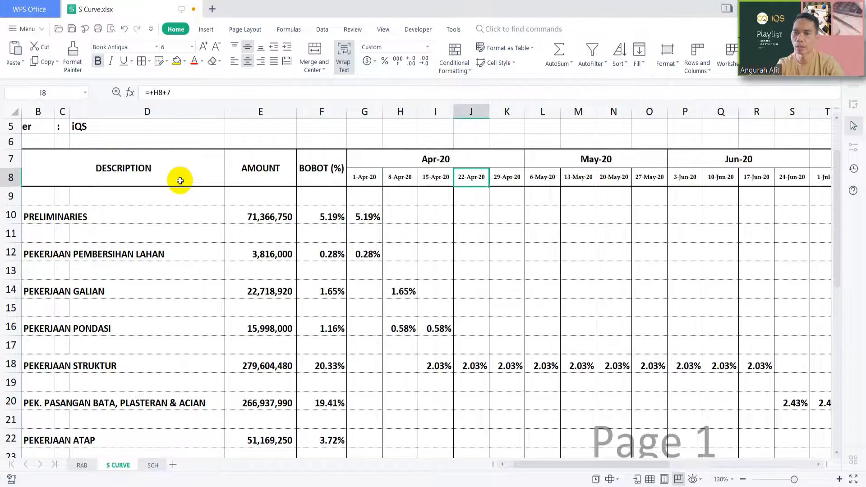
pyautogui.press('Right')
pyautogui.press('Right')
pyautogui.press('Right')
pyautogui.press('Right')
pyautogui.press('Right')
pyautogui.press('Right')
pyautogui.press('Right')
pyautogui.press('Right')
pyautogui.press('Right')
pyautogui.press('Right')
pyautogui.press('Right')
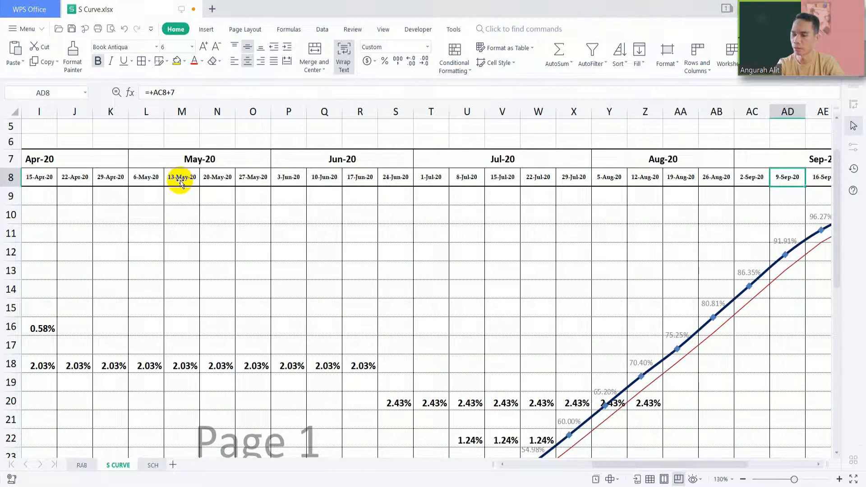
pyautogui.press('Left')
pyautogui.press('Left')
pyautogui.press('Left')
pyautogui.press('Left')
pyautogui.press('Left')
pyautogui.press('Left')
pyautogui.press('Left')
pyautogui.press('Left')
pyautogui.press('Left')
pyautogui.press('Left')
pyautogui.press('Left')
pyautogui.press('Left')
pyautogui.press('Left')
pyautogui.press('Left')
pyautogui.press('Left')
pyautogui.press('Left')
pyautogui.press('Left')
pyautogui.press('Left')
pyautogui.press('Left')
pyautogui.press('Left')
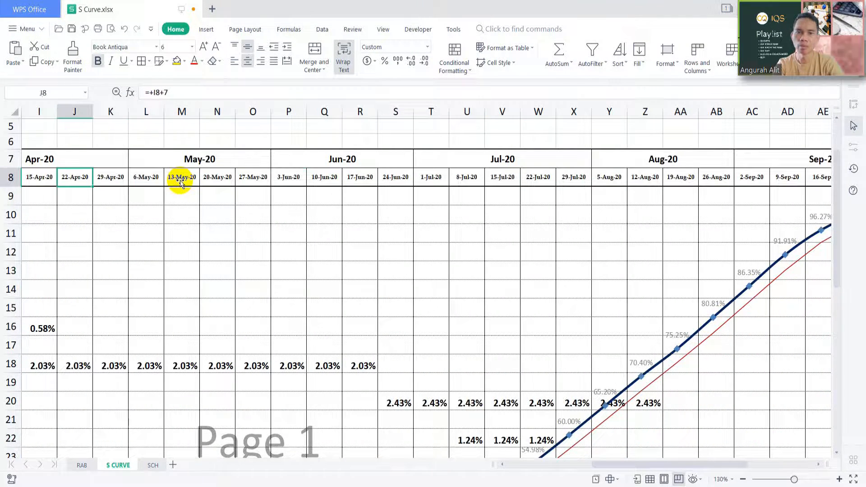
pyautogui.press('Left')
pyautogui.press('Left')
pyautogui.press('Left')
pyautogui.press('Left')
pyautogui.press('Left')
pyautogui.press('Right')
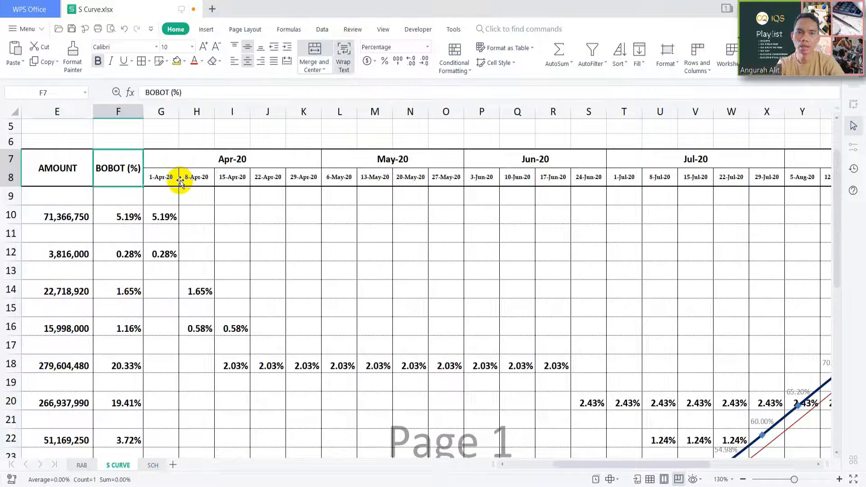
pyautogui.press('Right')
pyautogui.press('Down')
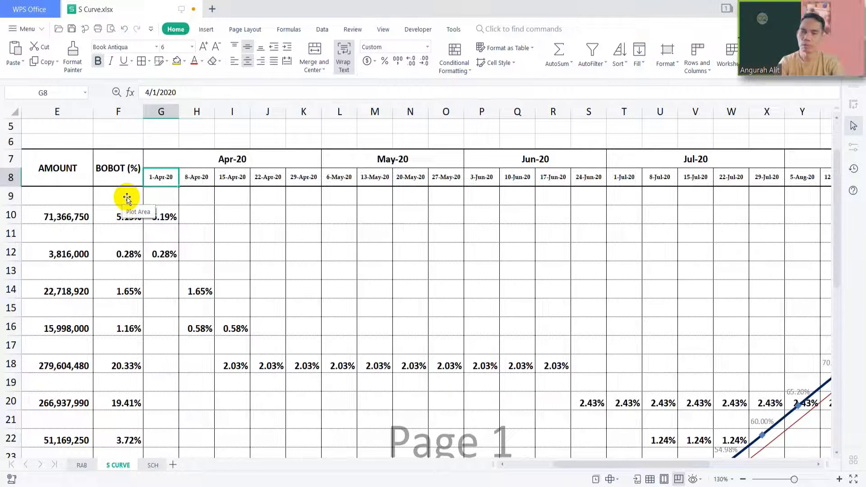
# Inspect the Preliminaries allocation formula in G10, the item number in A10 and the RAB link in B10.
pyautogui.press('Down')
pyautogui.press('Down')
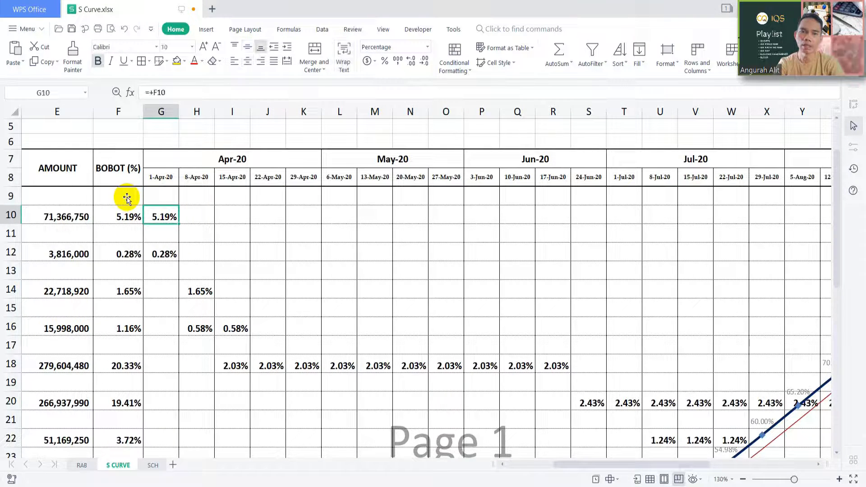
pyautogui.press('Left')
pyautogui.press('Left')
pyautogui.press('Left')
pyautogui.press('Left')
pyautogui.press('Left')
pyautogui.press('Left')
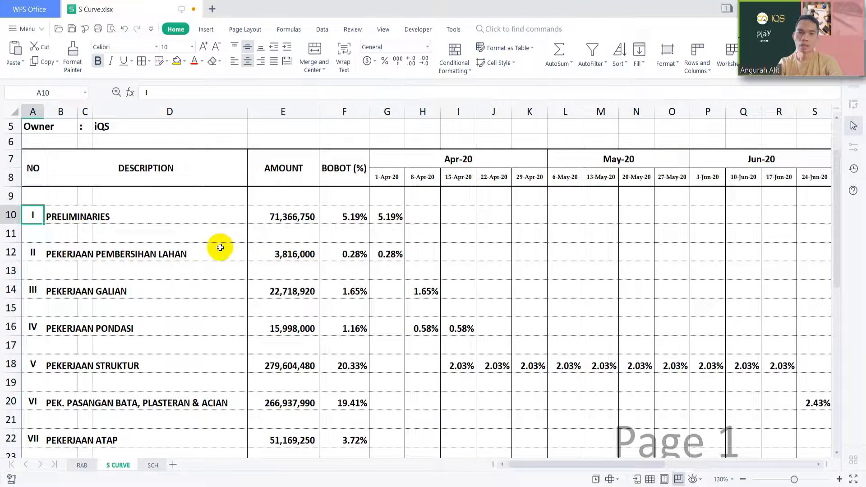
pyautogui.click(55, 218)
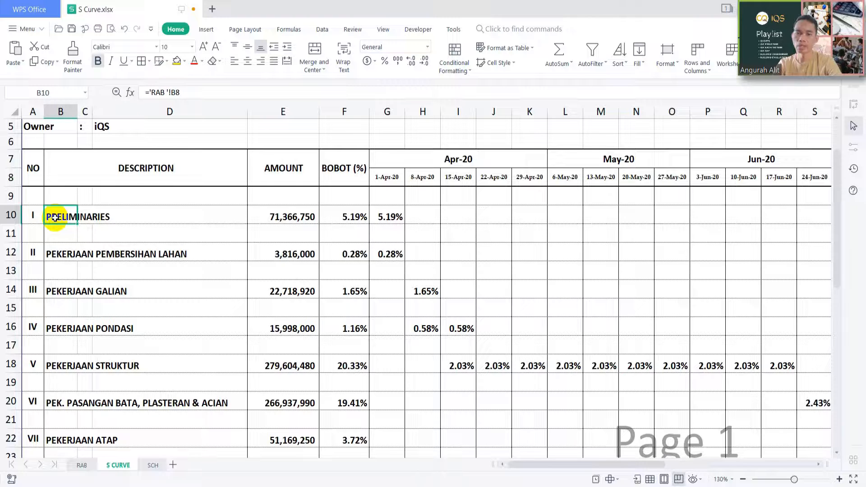
# Review the Preliminaries items on the RAB sheet, including Pagar Pengaman Proyek and its volume, Pengadaan Listrik, Bedeng 4 m x 6 m and Direksi Kit 3m x 3m.
pyautogui.click(83, 465)
pyautogui.moveTo(840, 430); pyautogui.dragTo(840, 120)
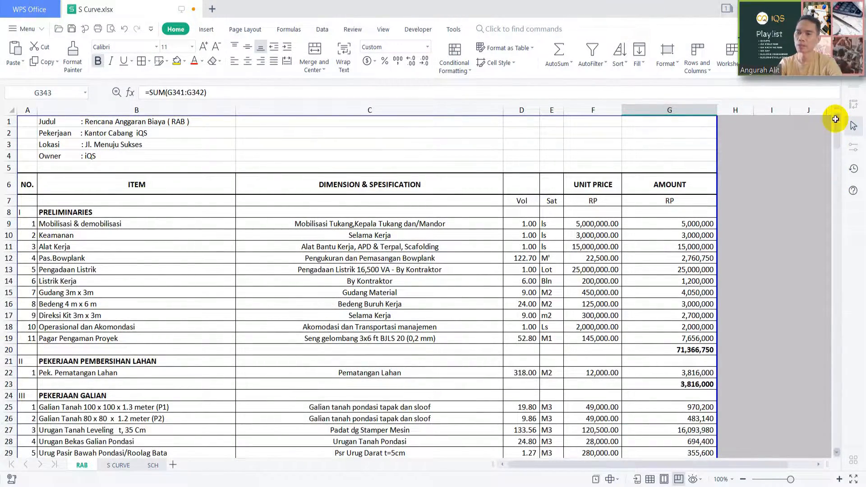
pyautogui.click(764, 230)
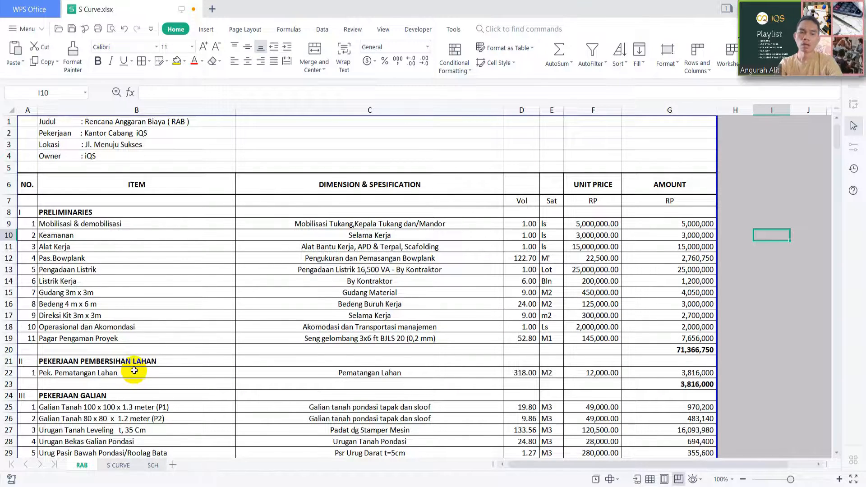
pyautogui.click(44, 340)
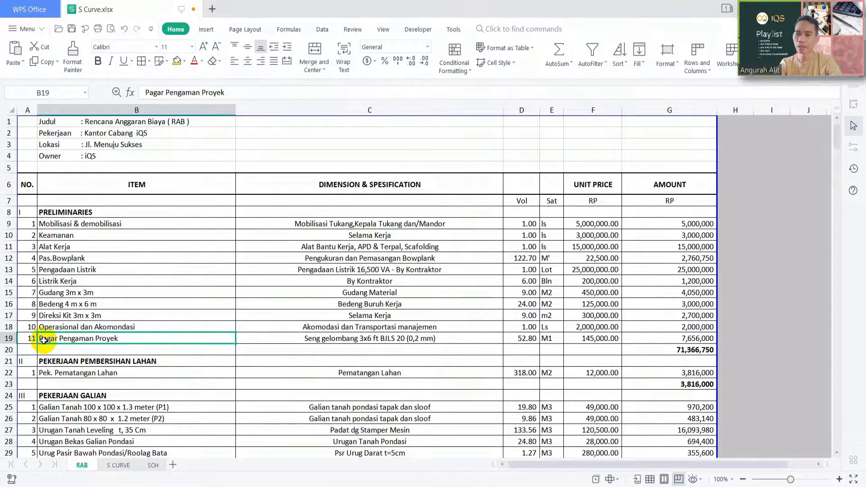
pyautogui.click(522, 339)
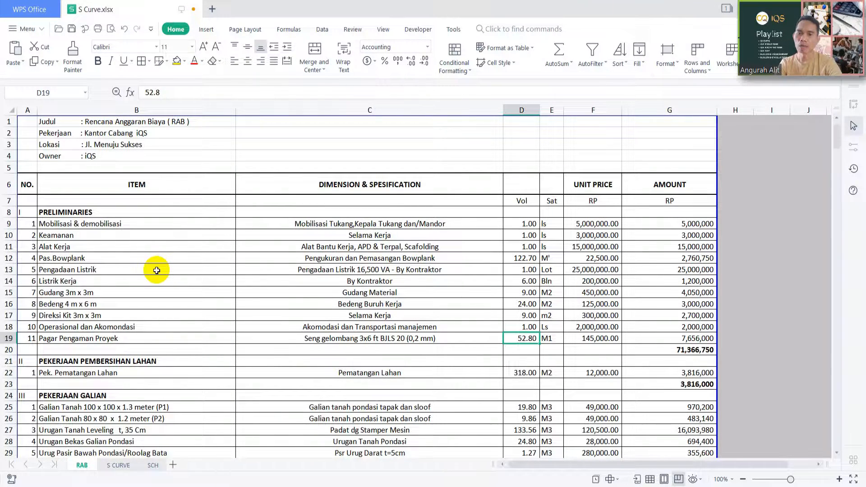
pyautogui.click(90, 270)
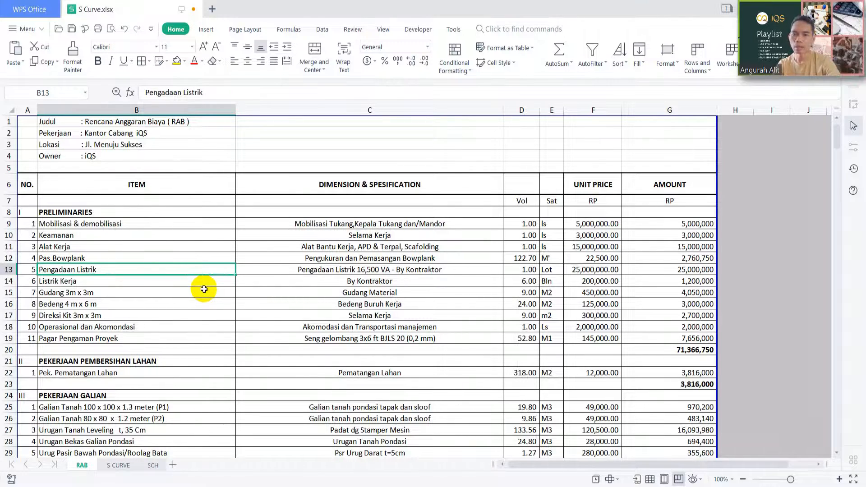
pyautogui.click(118, 305)
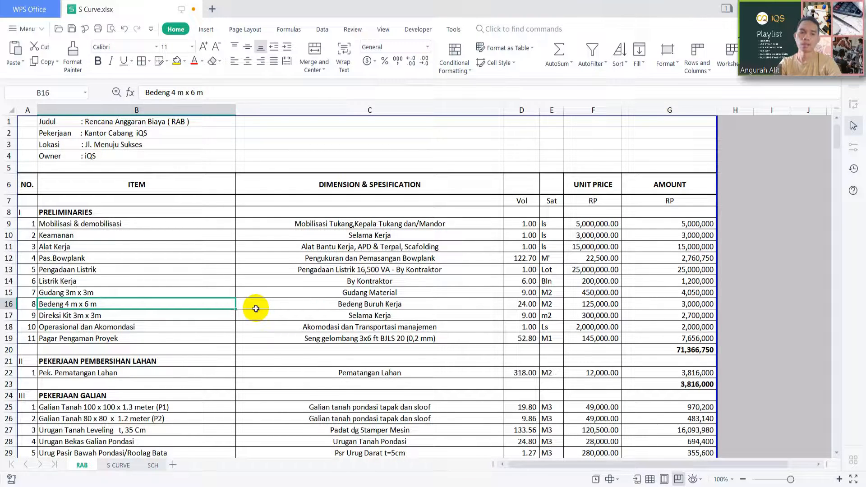
pyautogui.click(99, 317)
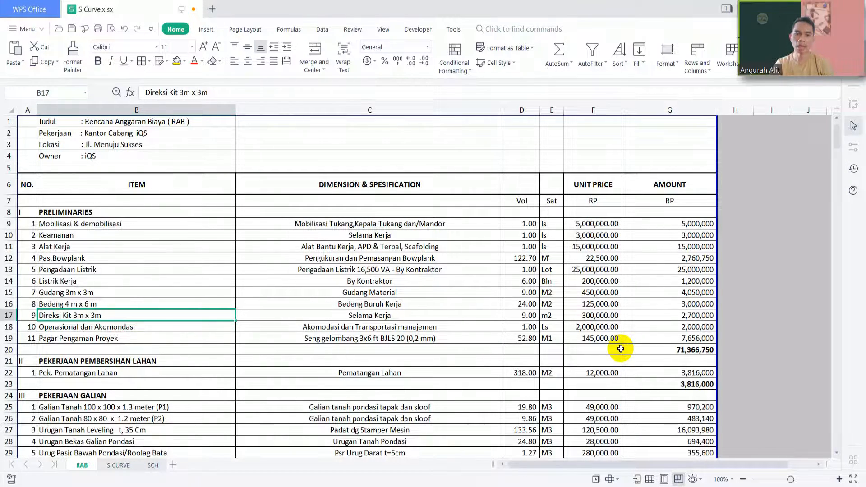
# Inspect the Pekerjaan Pembersihan Lahan subtotal formula in G23 on the RAB sheet.
pyautogui.scroll(-2, 620, 349)
pyautogui.click(700, 318)
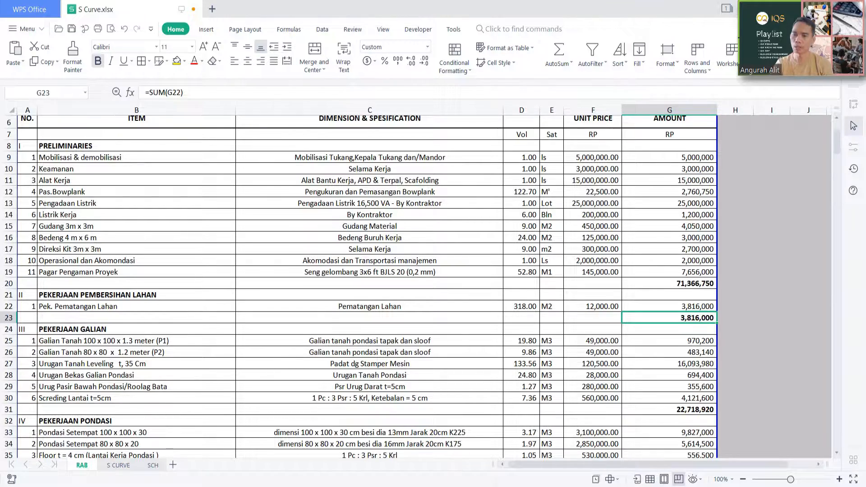
pyautogui.moveTo(569, 486)
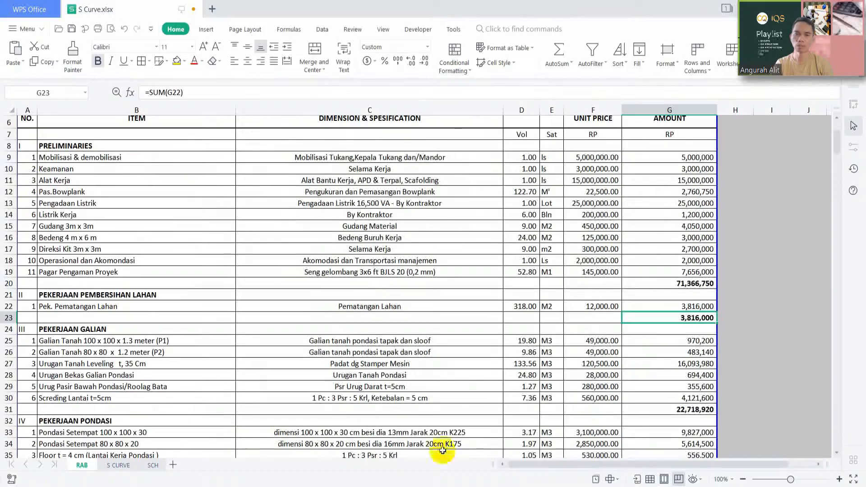
# On the S CURVE sheet, trace the Pekerjaan Galian row from its RAB link in B14 to the 8-Apr-20 allocation in H14.
pyautogui.click(120, 465)
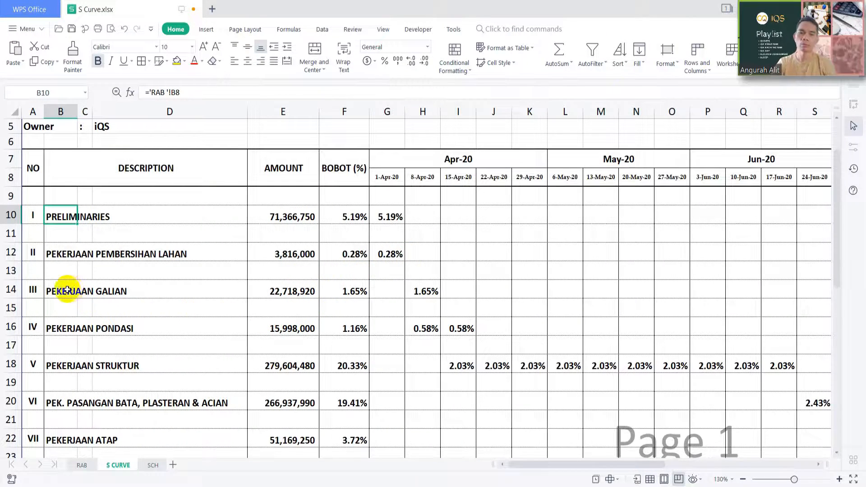
pyautogui.click(53, 291)
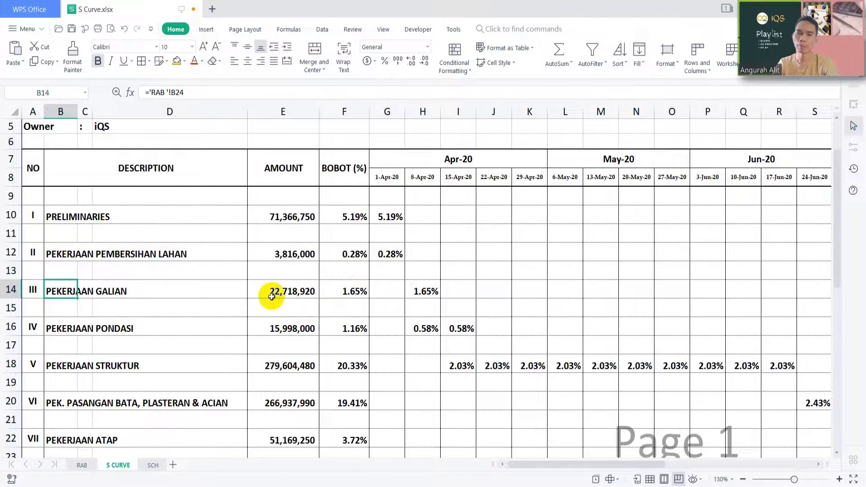
pyautogui.click(192, 296)
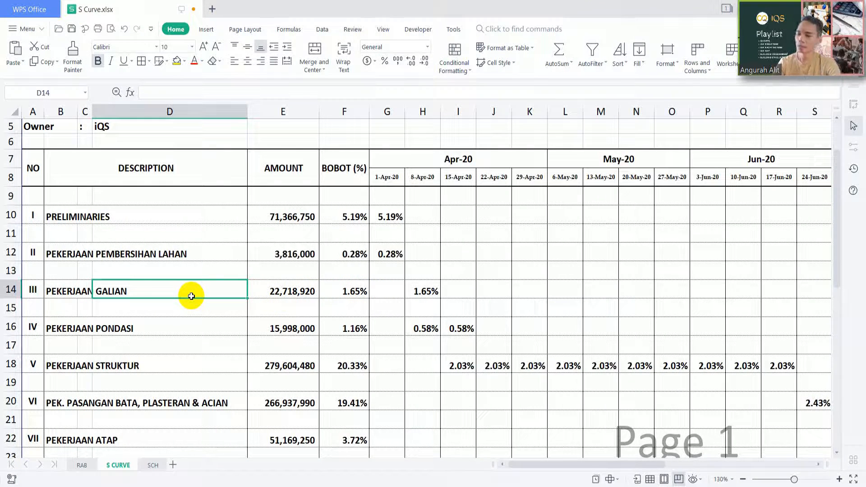
pyautogui.press('Right')
pyautogui.press('Right')
pyautogui.press('Right')
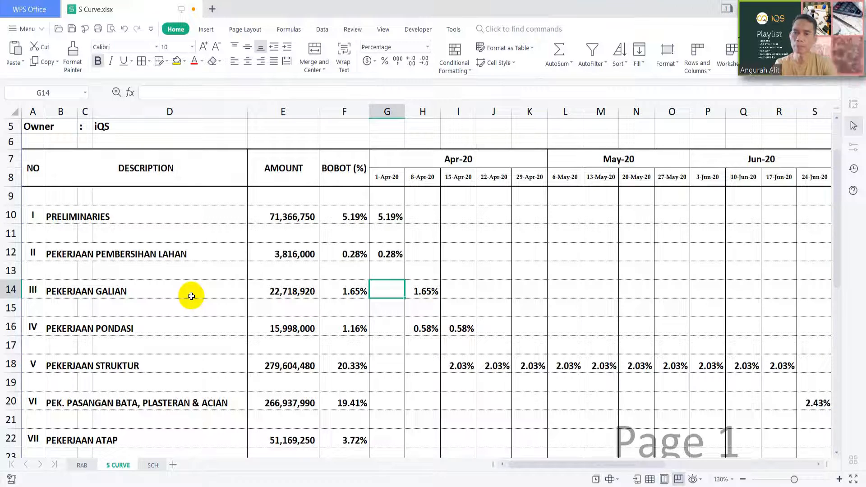
pyautogui.press('Right')
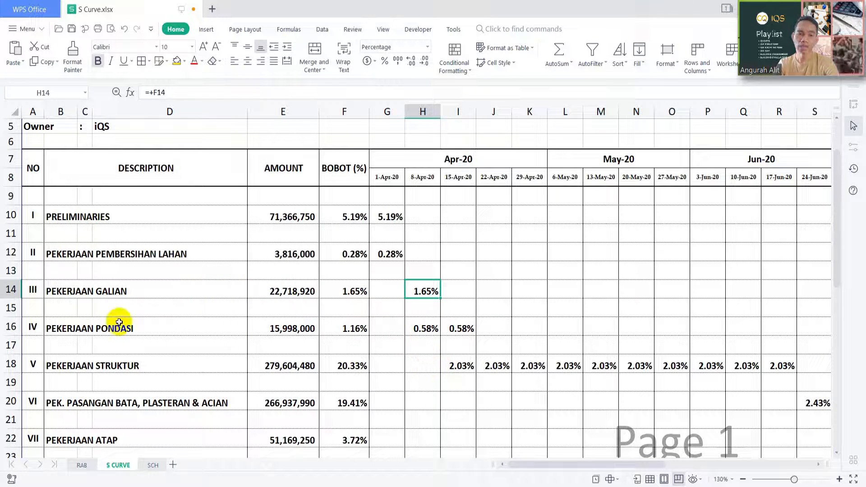
# Select Pondasi item number A16, and on the RAB sheet review the Urugan Tanah Leveling amount and Screding Lantai volume under Pekerjaan Galian.
pyautogui.click(34, 325)
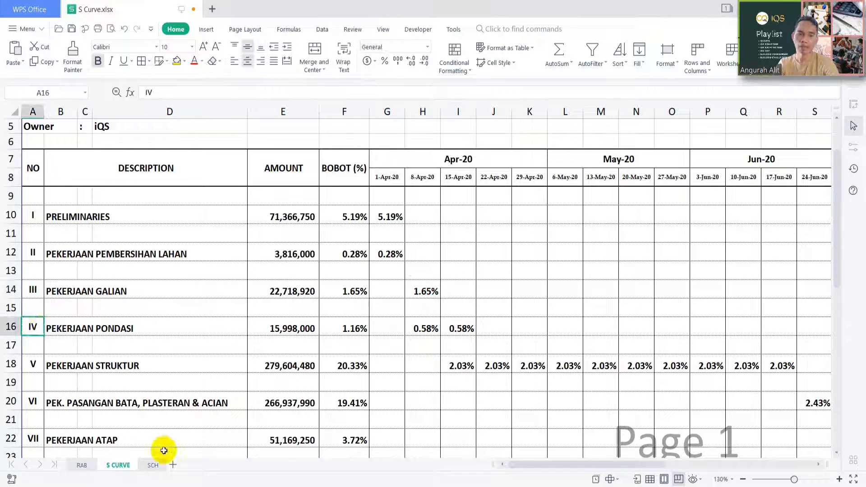
pyautogui.click(82, 465)
pyautogui.scroll(-3, 204, 315)
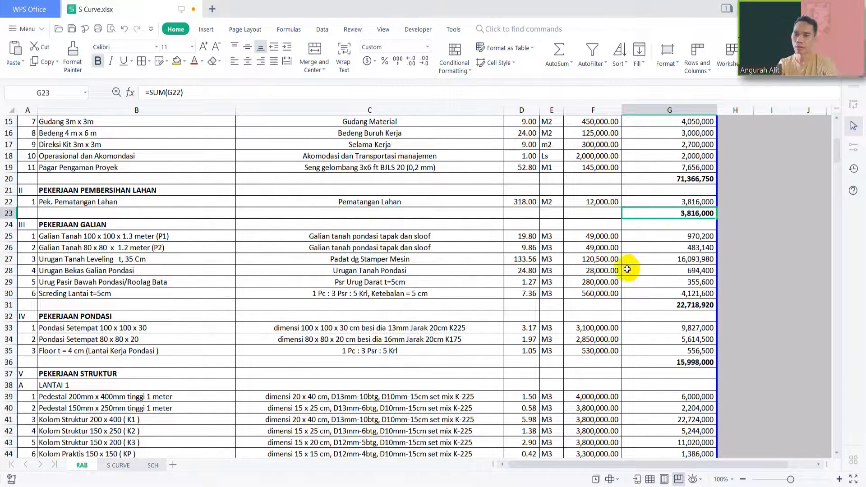
pyautogui.click(677, 260)
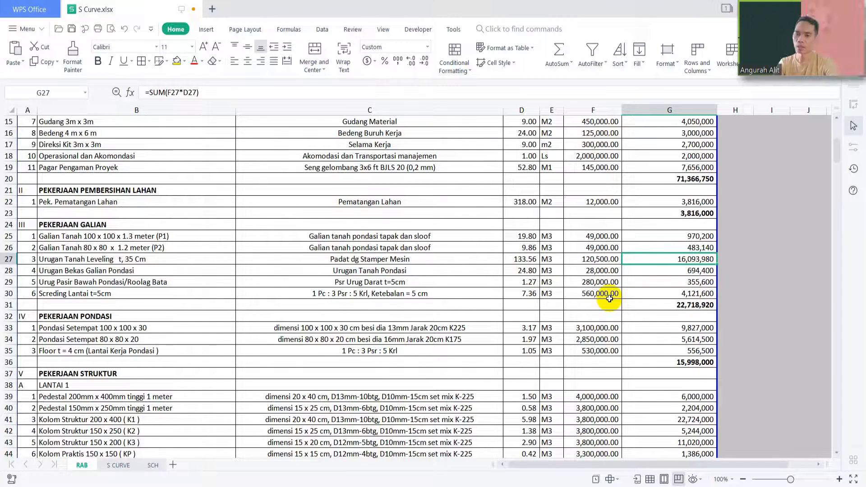
pyautogui.click(522, 292)
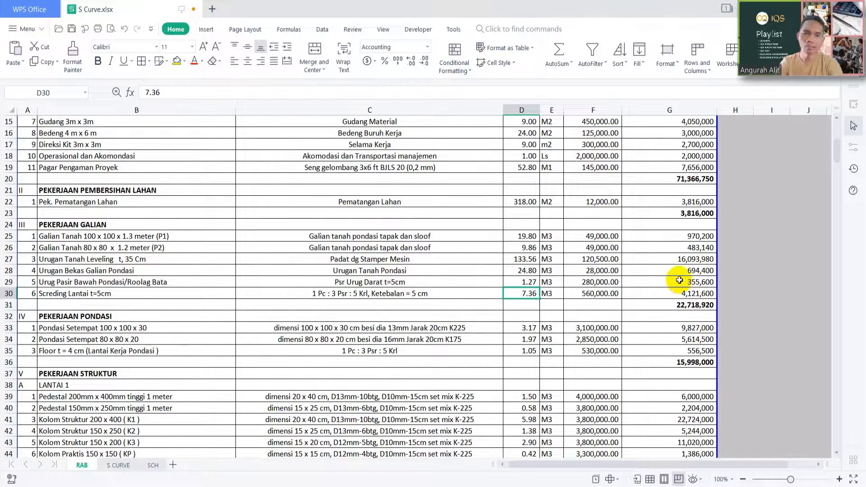
pyautogui.scroll(-2, 679, 280)
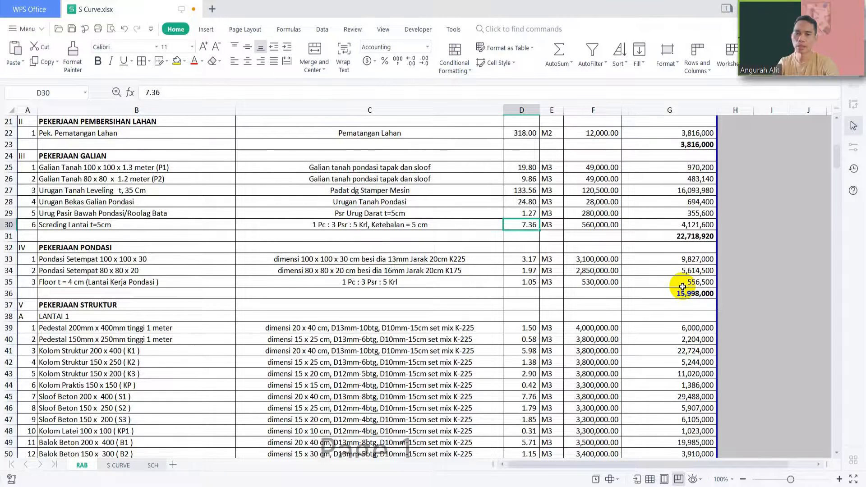
# Compare the Galian and Pondasi rows on the S CURVE sheet with their work items on the RAB sheet, ending on S CURVE.
pyautogui.click(119, 465)
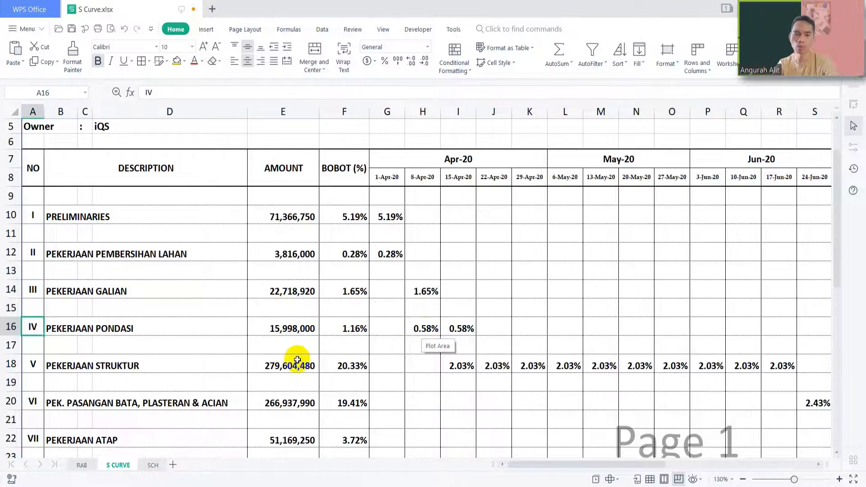
pyautogui.click(83, 465)
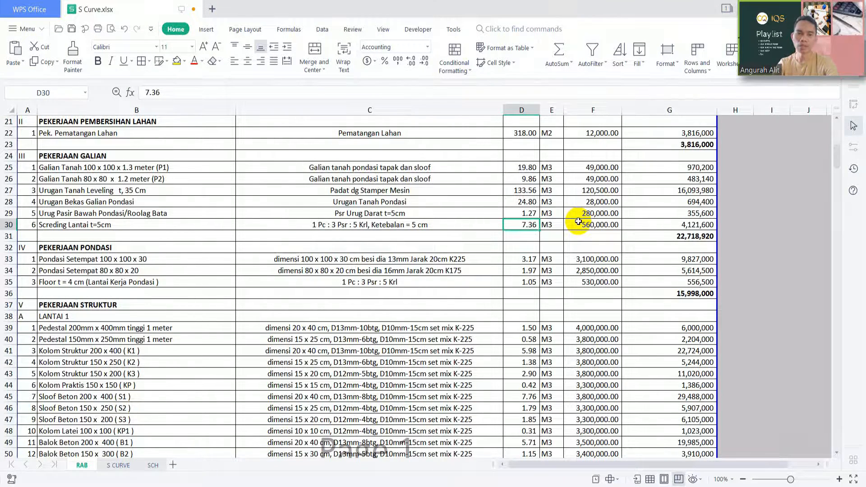
pyautogui.click(121, 465)
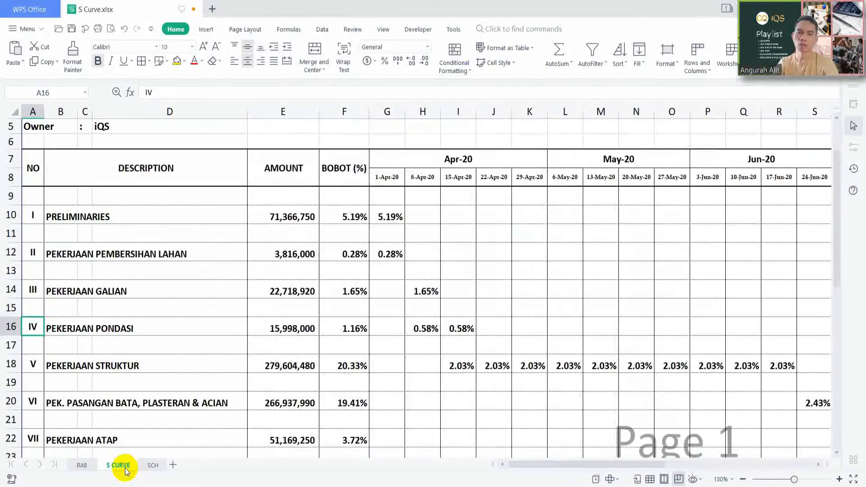
pyautogui.click(85, 466)
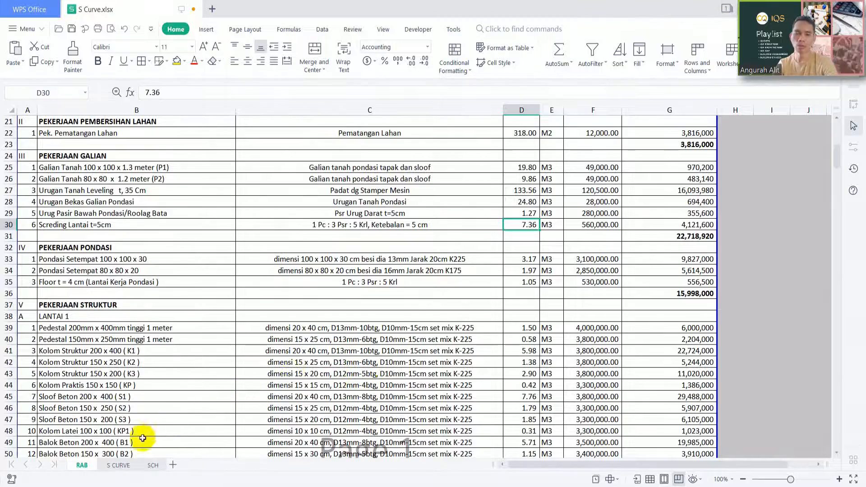
pyautogui.click(118, 465)
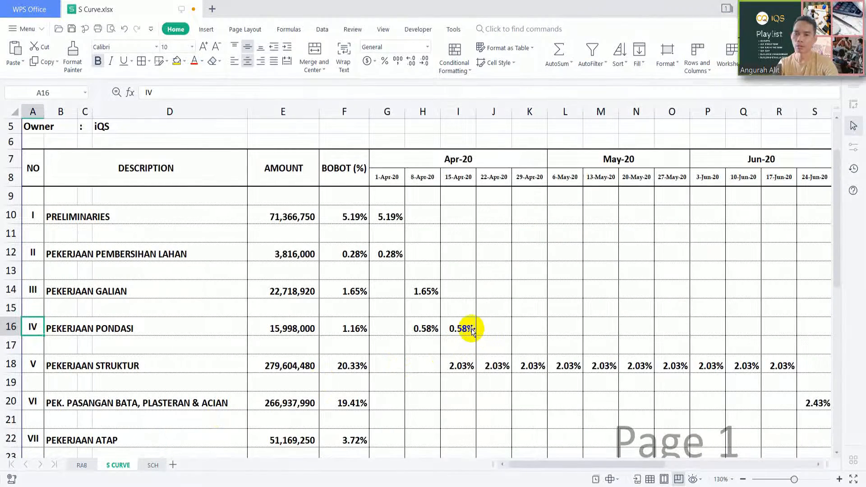
# Look over the work items further down the schedule and inspect the Pekerjaan Struktur amount formula in E18.
pyautogui.scroll(-2, 214, 348)
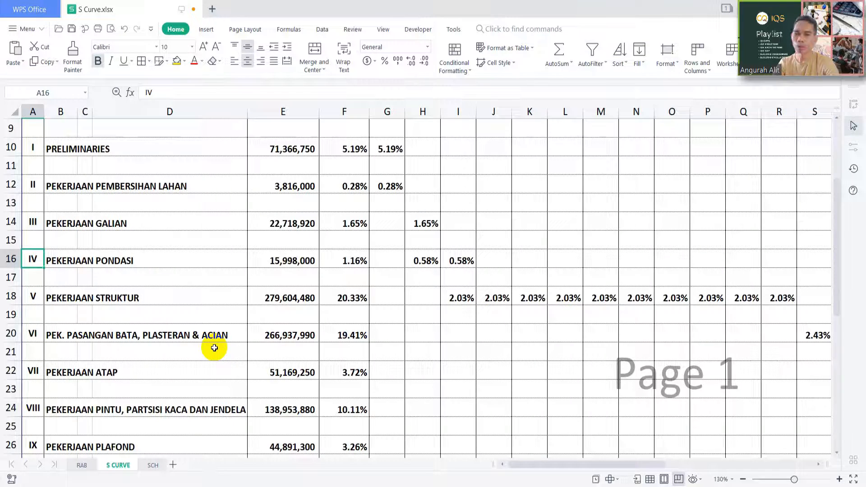
pyautogui.scroll(1, 214, 348)
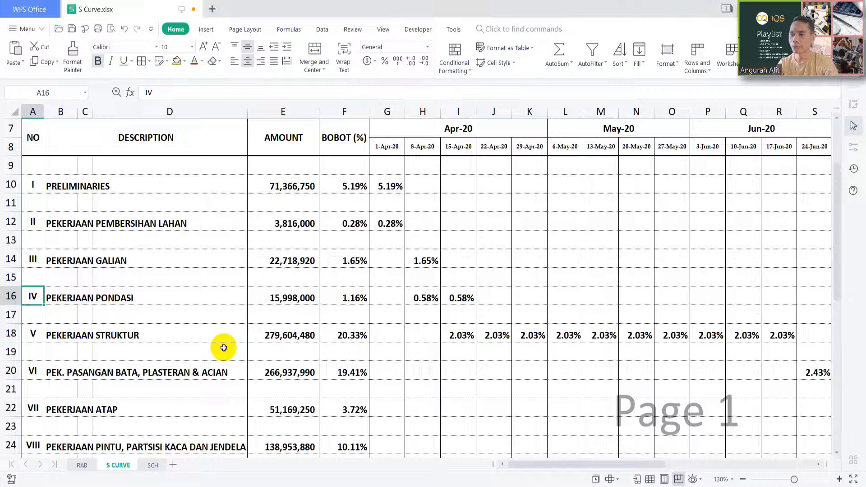
pyautogui.click(269, 339)
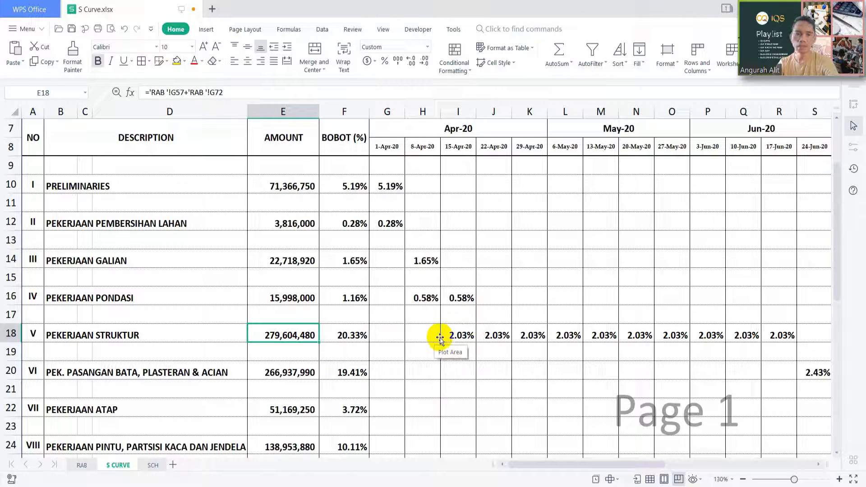
# Trace the Pekerjaan Pondasi row from D16 to its weekly allocation formulas in H16 and I16.
pyautogui.click(131, 294)
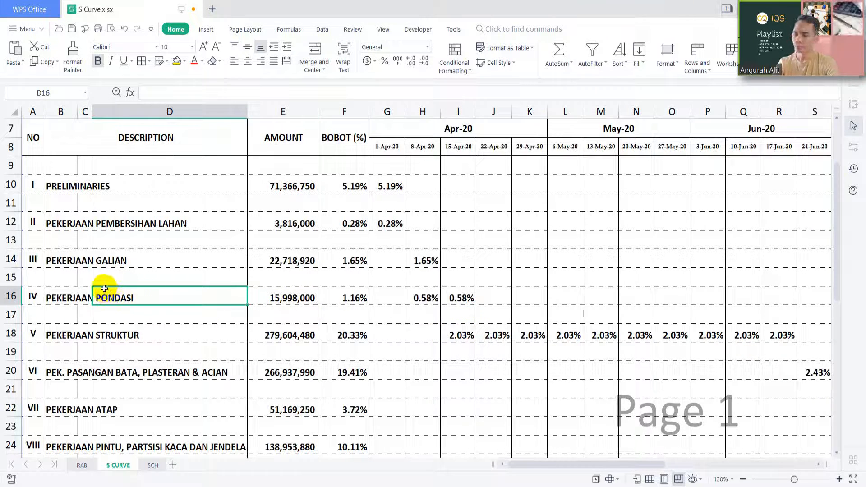
pyautogui.press('Right')
pyautogui.press('Right')
pyautogui.press('Right')
pyautogui.press('Right')
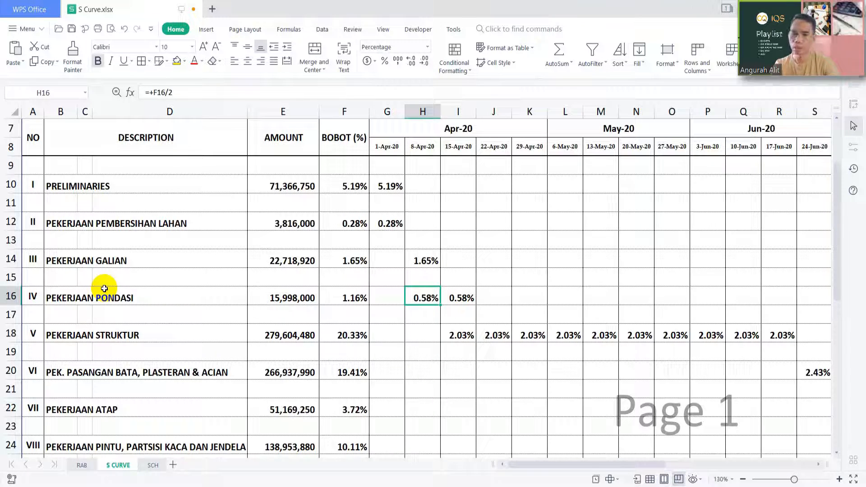
pyautogui.press('Right')
pyautogui.press('Left')
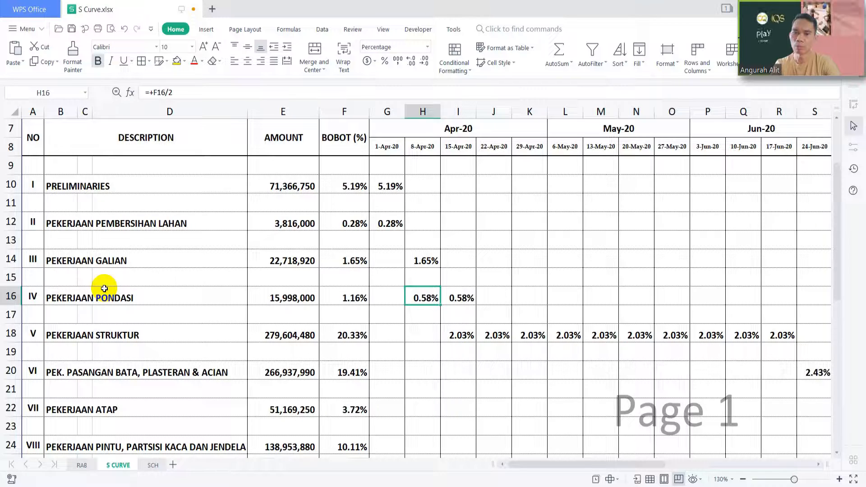
pyautogui.press('Right')
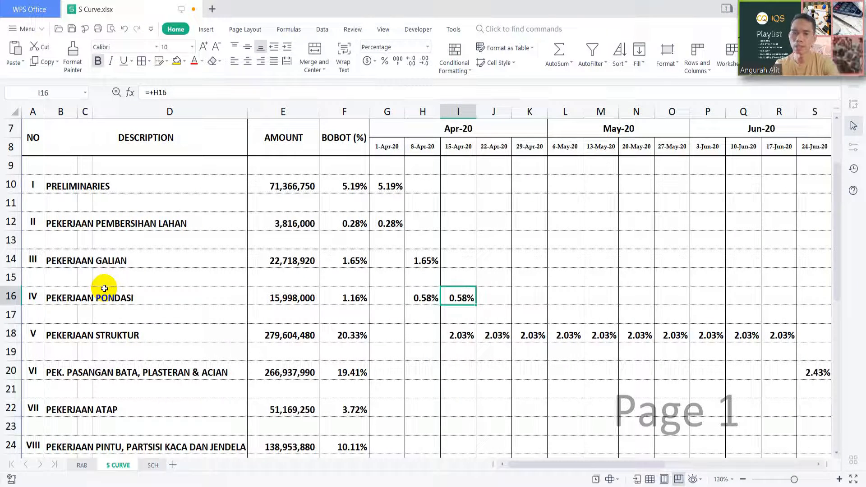
# Compare the Pekerjaan Pondasi BOBOT formula in F16 with its two weekly shares in H16 and I16, and return to F16.
pyautogui.press('Left')
pyautogui.press('Left')
pyautogui.press('Left')
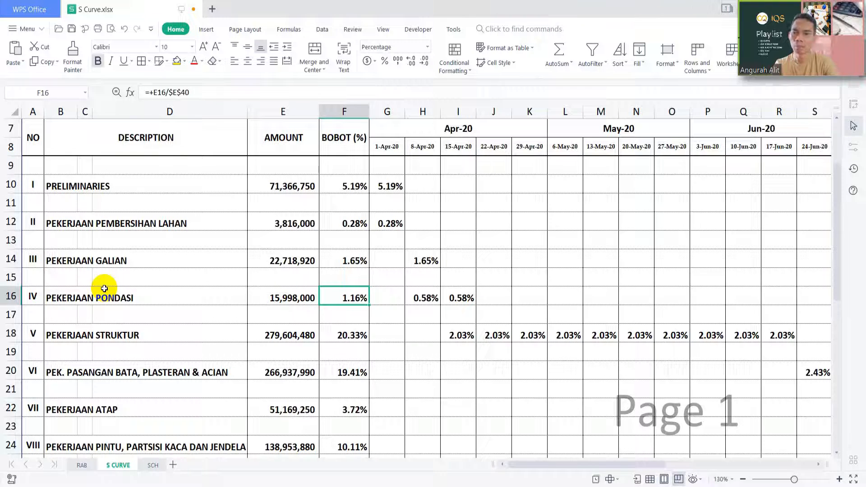
pyautogui.press('Right')
pyautogui.press('Right')
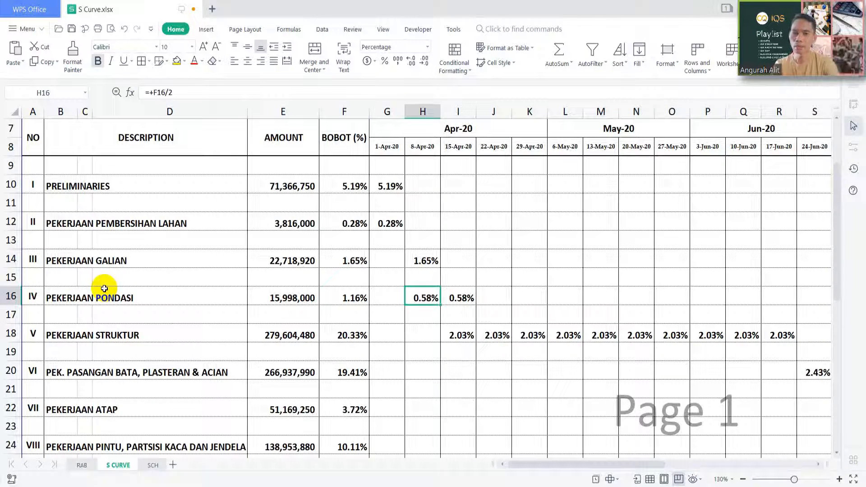
pyautogui.press('Left')
pyautogui.press('Left')
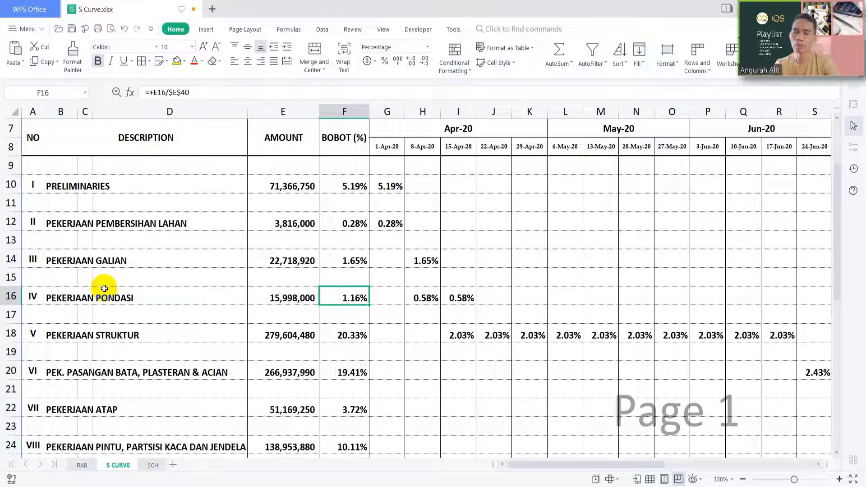
pyautogui.press('Right')
pyautogui.press('Right')
pyautogui.press('Right')
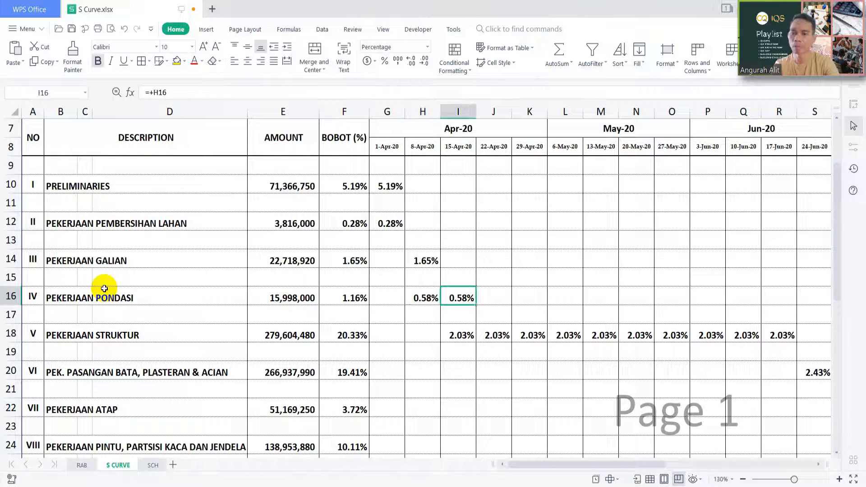
pyautogui.press('Left')
pyautogui.press('Left')
pyautogui.press('Left')
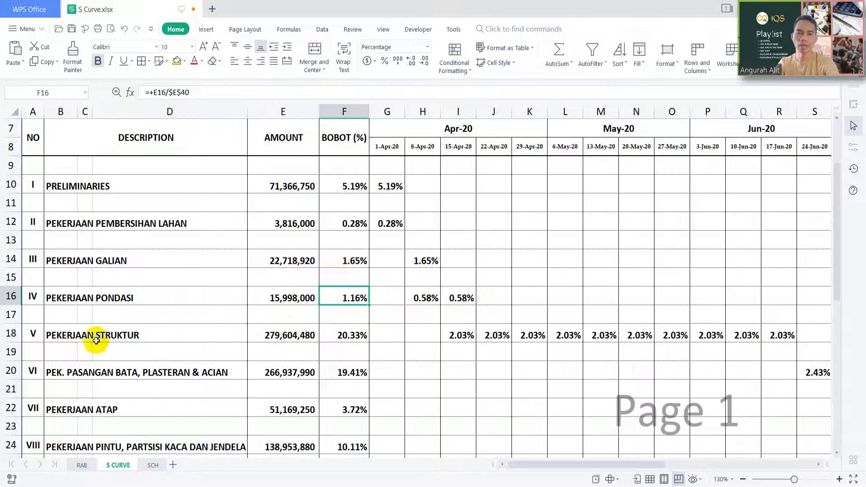
# Inspect the Pekerjaan Struktur RAB link in B18, its amount and weight, and the 15-Apr-20 allocation formula in I18.
pyautogui.click(48, 334)
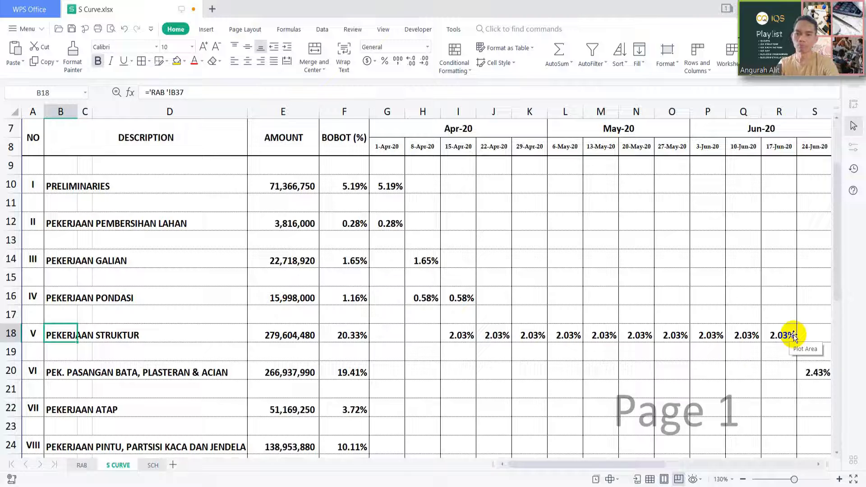
pyautogui.click(266, 336)
pyautogui.press('Right')
pyautogui.press('Right')
pyautogui.press('Right')
pyautogui.press('Right')
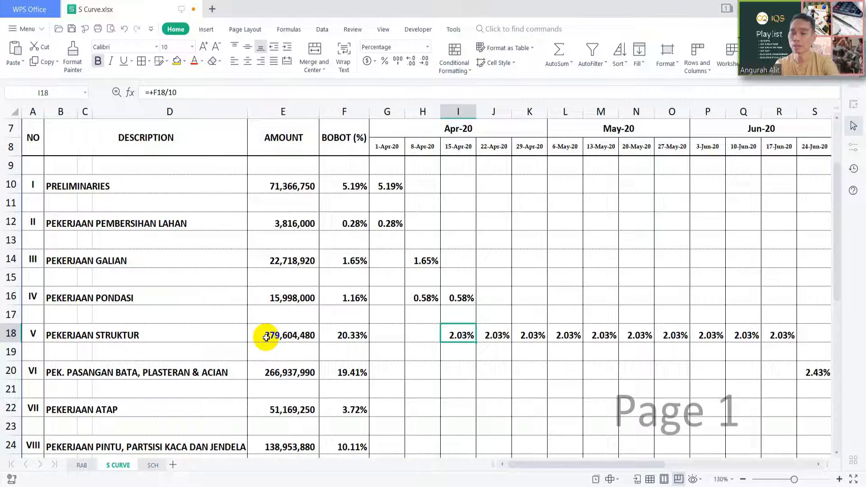
# Trace the weekly Pekerjaan Struktur allocations along row 18 from 22-Apr-20 to 17-Jun-20.
pyautogui.press('Right')
pyautogui.press('Right')
pyautogui.press('Right')
pyautogui.press('Right')
pyautogui.press('Right')
pyautogui.press('Right')
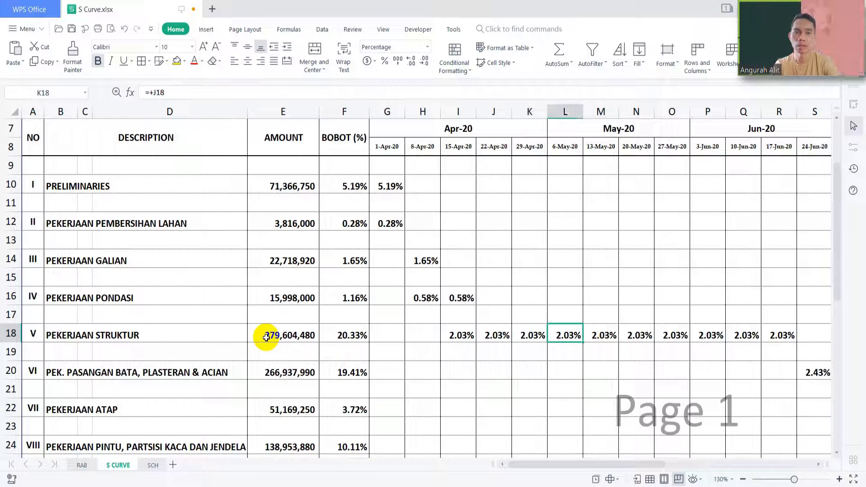
pyautogui.press('Right')
pyautogui.press('Right')
pyautogui.press('Right')
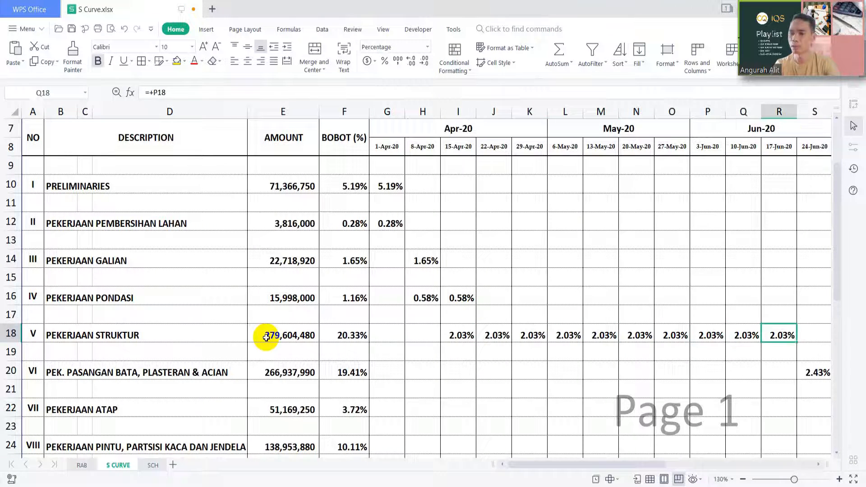
# Go back along the Pekerjaan Struktur weekly allocations to the BOBOT formula in F18.
pyautogui.press('Left')
pyautogui.press('Left')
pyautogui.press('Left')
pyautogui.press('Left')
pyautogui.press('Left')
pyautogui.press('Left')
pyautogui.press('Left')
pyautogui.press('Left')
pyautogui.press('Left')
pyautogui.press('Left')
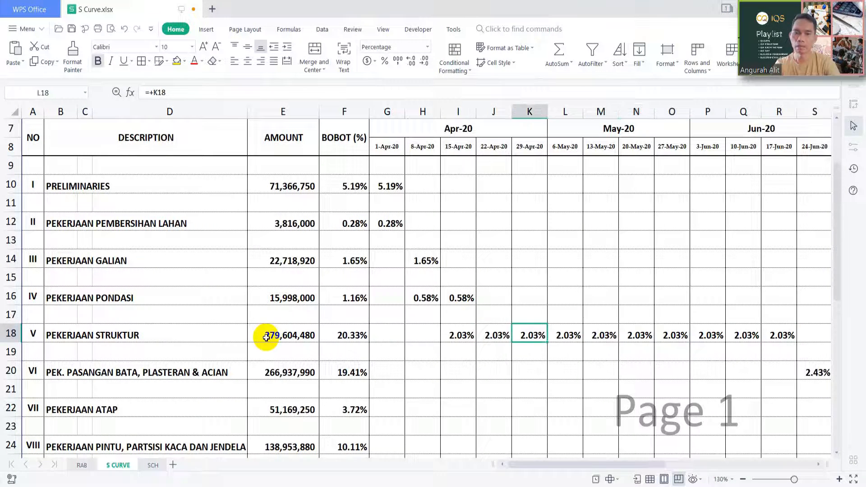
pyautogui.press('Left')
pyautogui.press('Left')
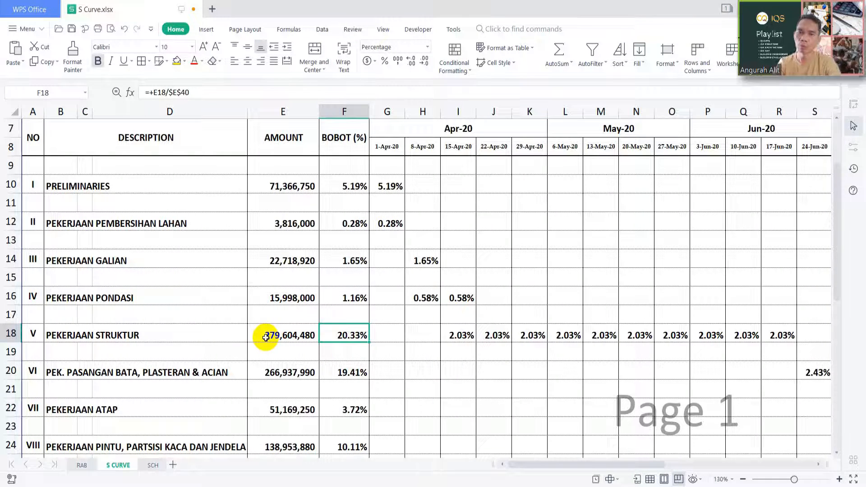
# Review the work items' BOBOT weights down to the TOTAL row and compare them with the item breakdown in the RAB sheet.
pyautogui.scroll(-5, 352, 331)
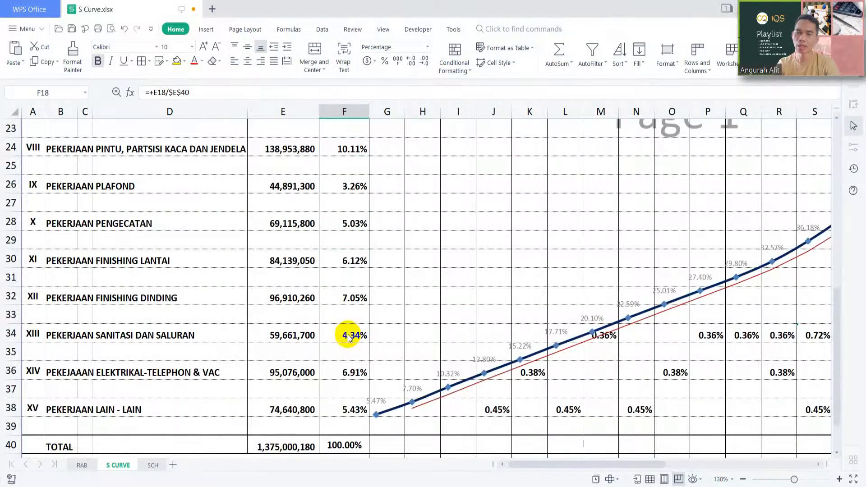
pyautogui.scroll(4, 348, 334)
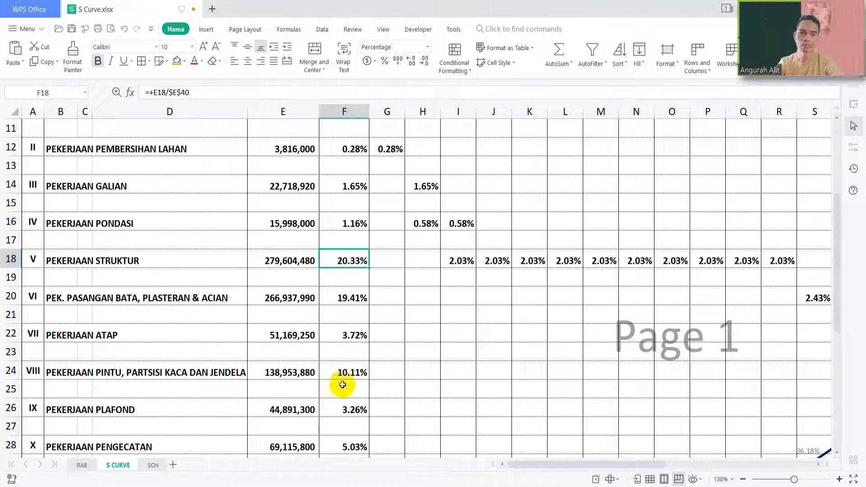
pyautogui.click(90, 467)
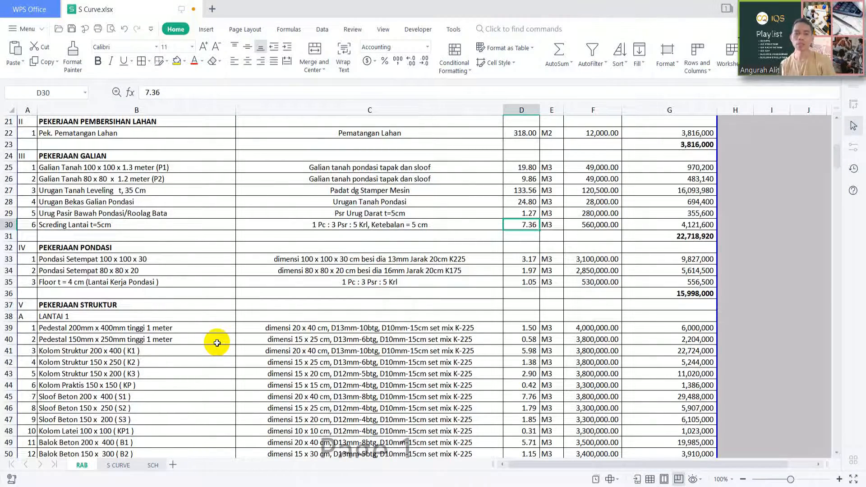
pyautogui.click(118, 465)
pyautogui.scroll(2, 272, 286)
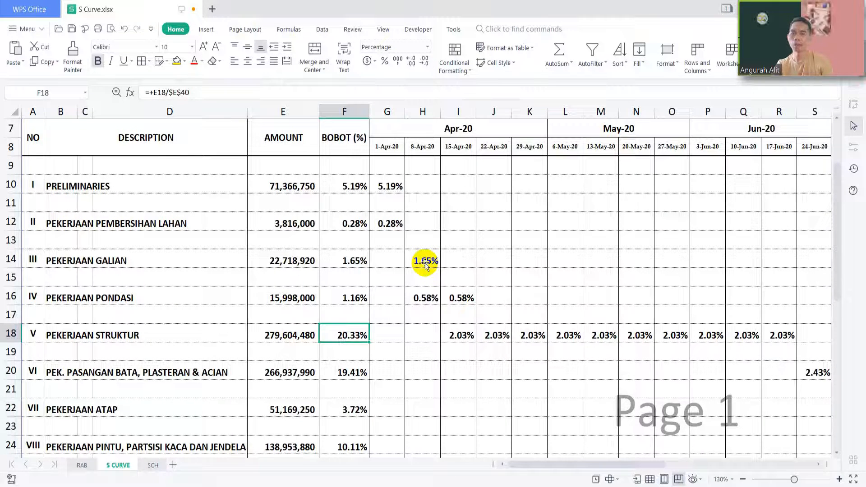
# Look through the S CURVE work items from Pekerjaan Pondasi in row 16 down to the TOTAL row.
pyautogui.click(83, 298)
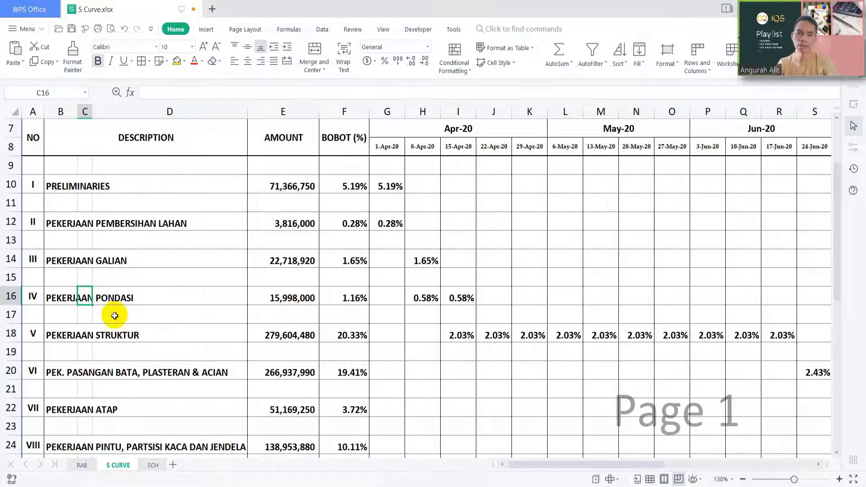
pyautogui.scroll(-3, 114, 313)
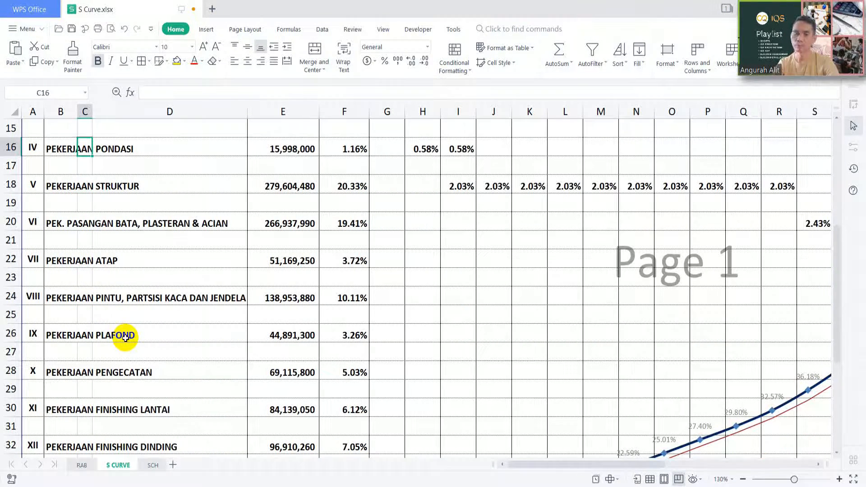
pyautogui.scroll(-3, 126, 338)
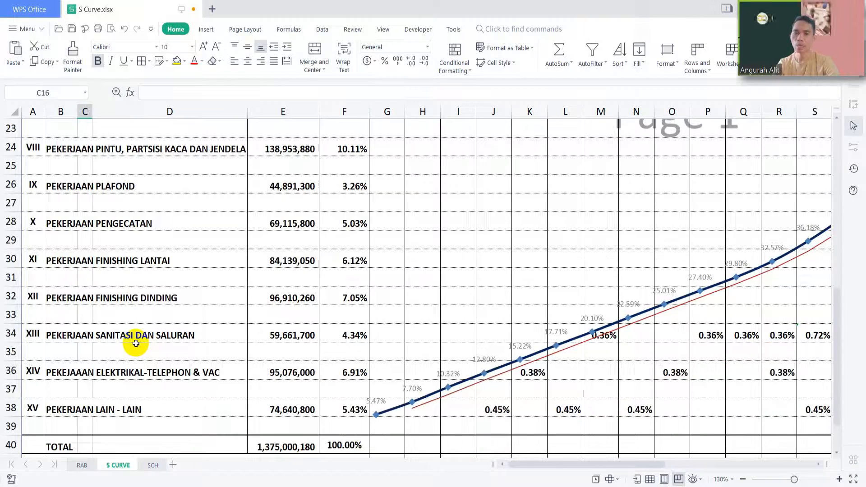
pyautogui.scroll(3, 136, 343)
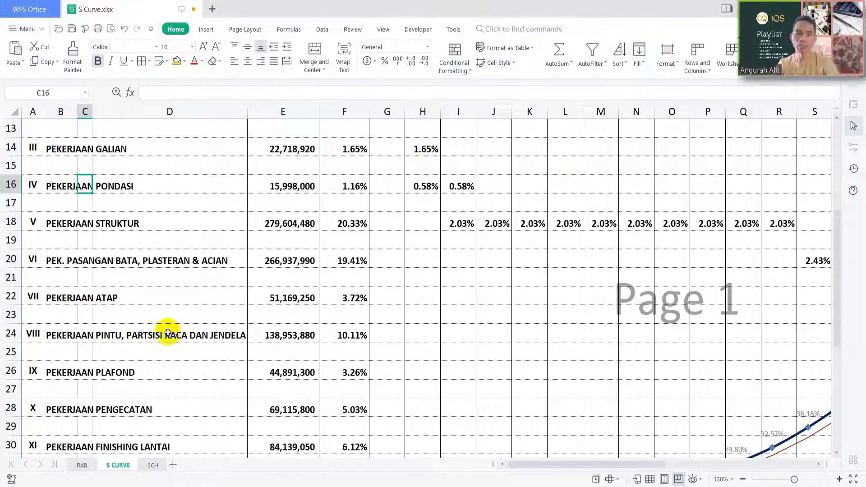
# Examine the weekly allocations and the curve across all months, down to the weekly and cumulative planned progress rows.
pyautogui.moveTo(565, 465); pyautogui.dragTo(630, 453)
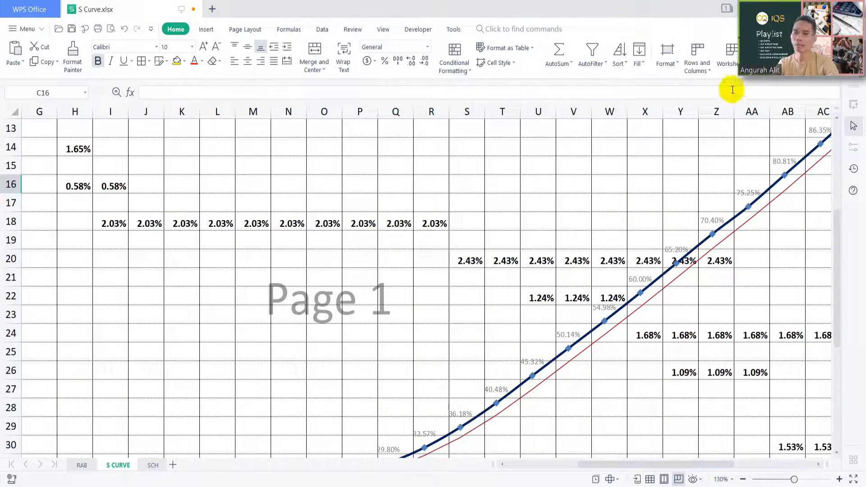
pyautogui.keyDown('ctrl'); pyautogui.scroll(-5, 478, 199); pyautogui.keyUp('ctrl')
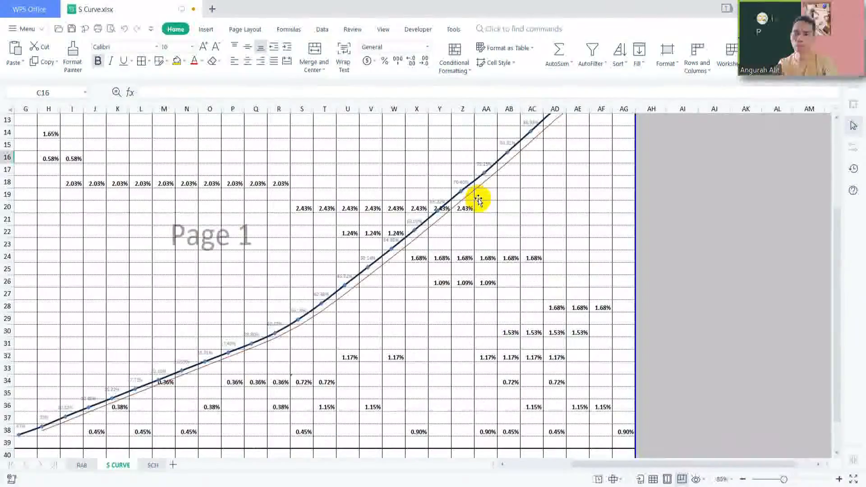
pyautogui.moveTo(653, 462); pyautogui.dragTo(574, 460)
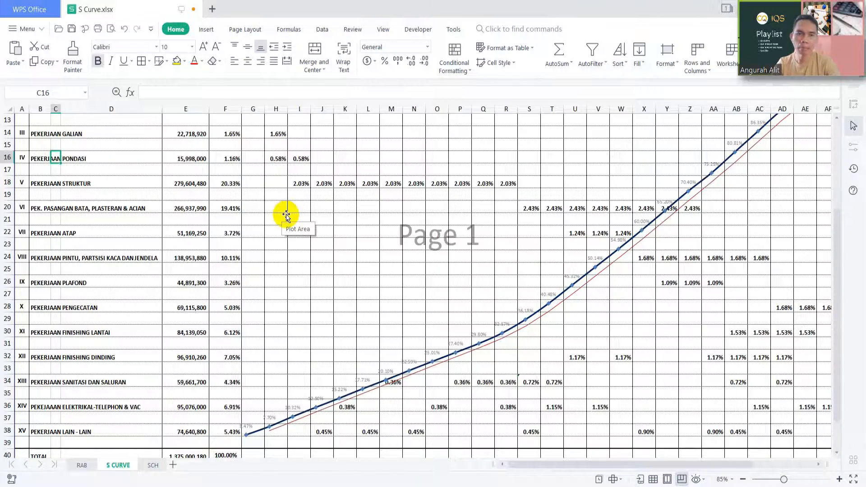
pyautogui.scroll(2, 302, 186)
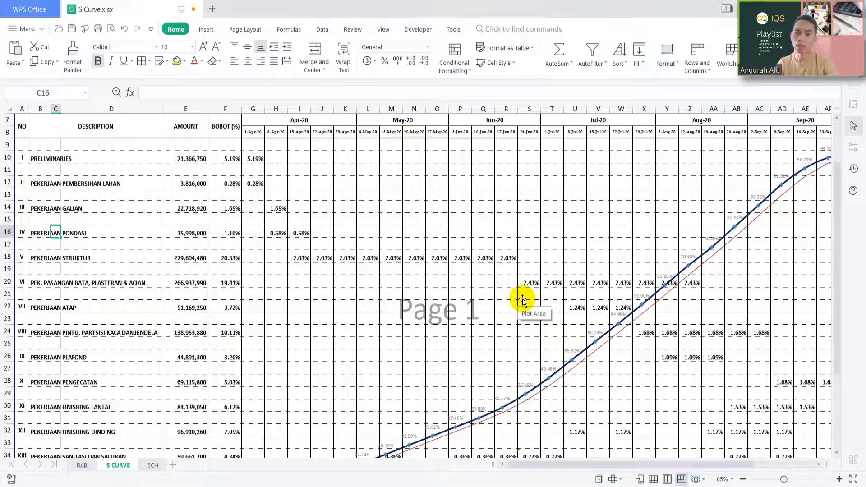
pyautogui.scroll(-3, 522, 301)
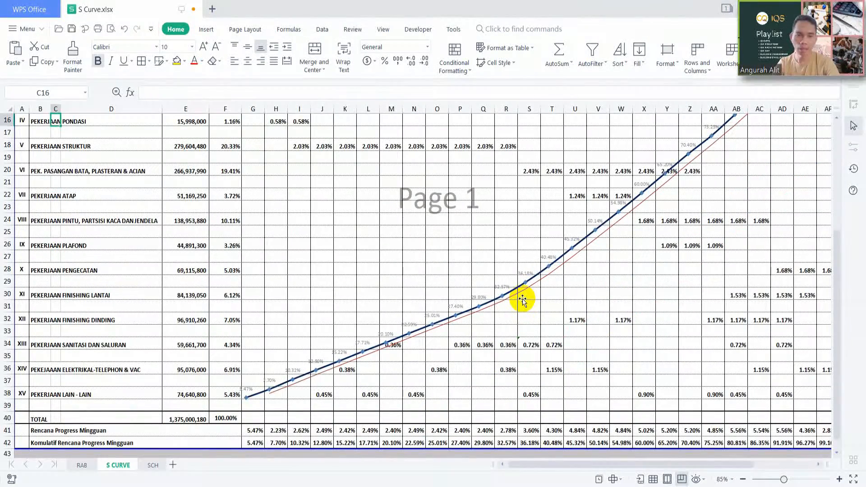
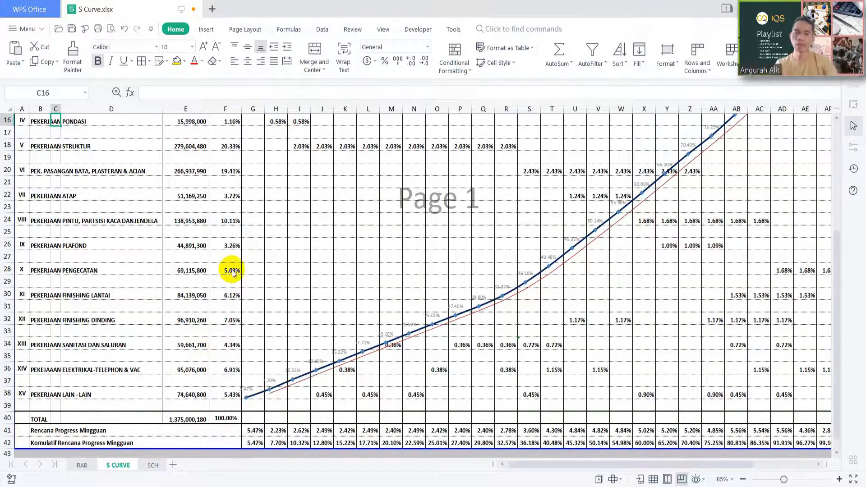
# Look through the RAB sheet's budget sections down to Pekerjaan Lain-Lain and the grand total.
pyautogui.click(80, 465)
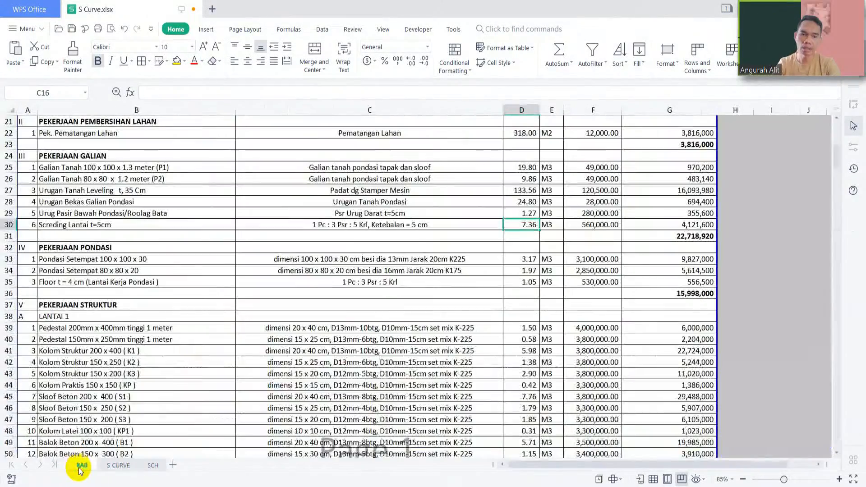
pyautogui.scroll(-15, 153, 398)
pyautogui.scroll(-20, 152, 398)
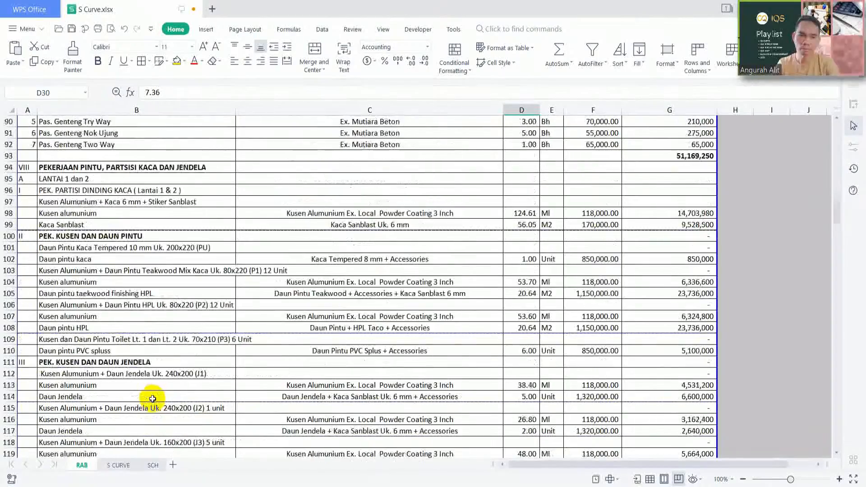
pyautogui.scroll(-20, 152, 399)
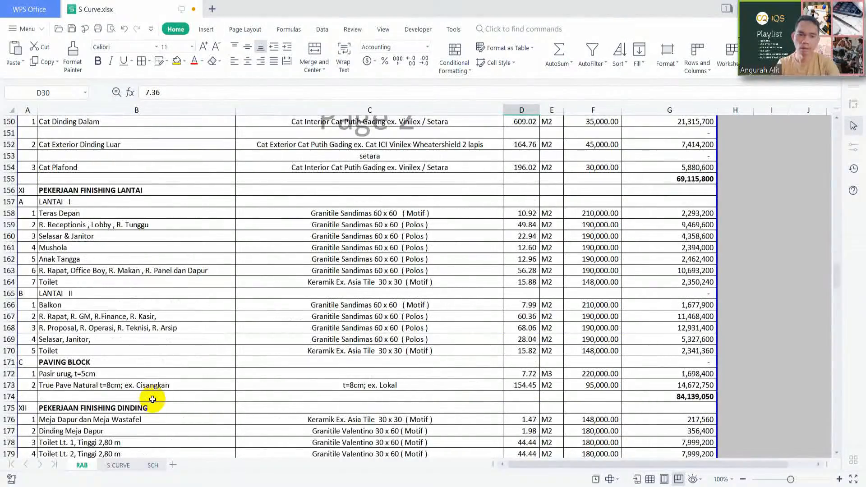
pyautogui.scroll(-20, 152, 404)
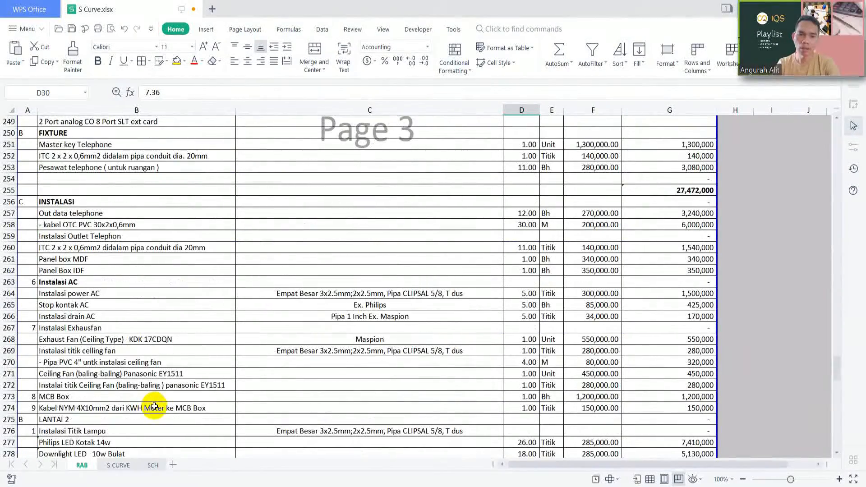
pyautogui.scroll(4, 155, 408)
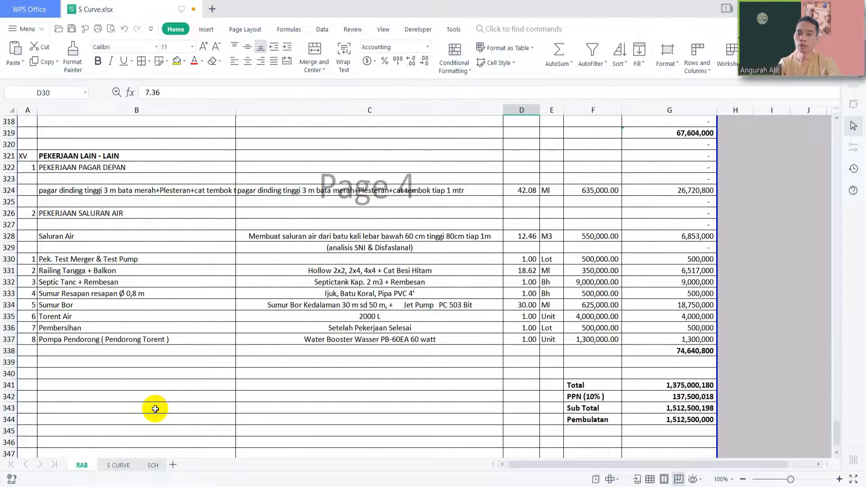
# Return to the S CURVE sheet and inspect the RAB link of Pek. Pasangan Bata, Plasteran & Acian in B20 against the schedule.
pyautogui.click(119, 465)
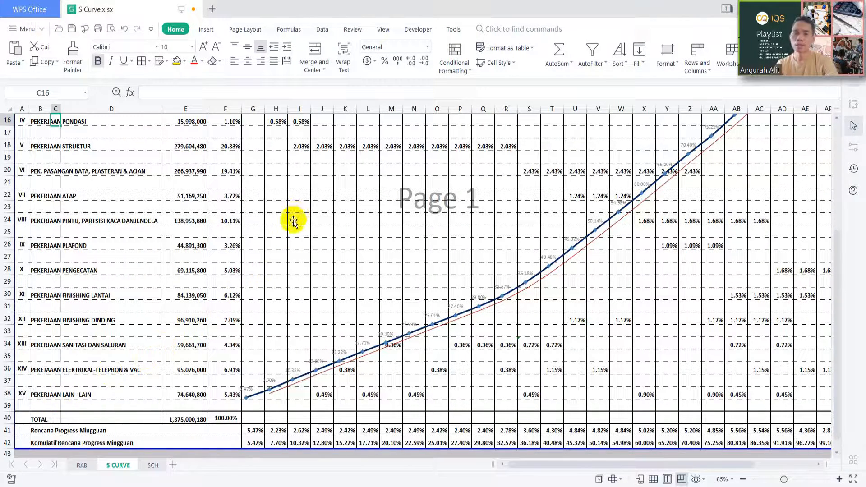
pyautogui.scroll(2, 293, 221)
pyautogui.scroll(2, 293, 221)
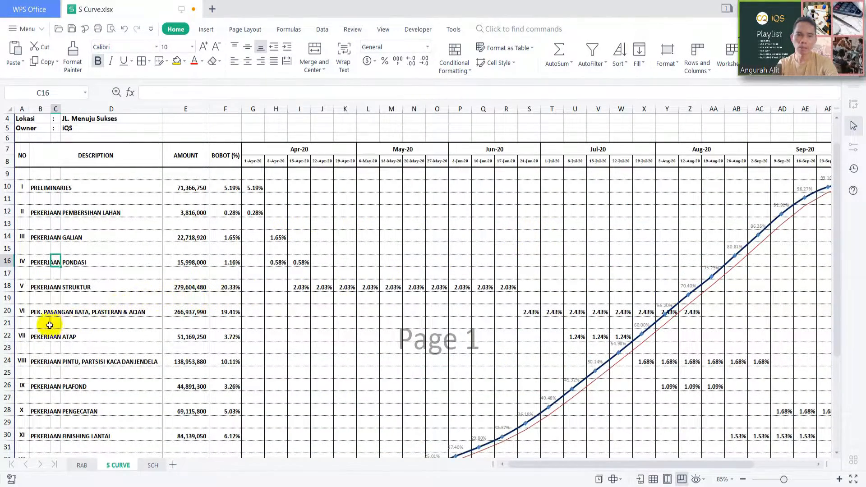
pyautogui.click(36, 314)
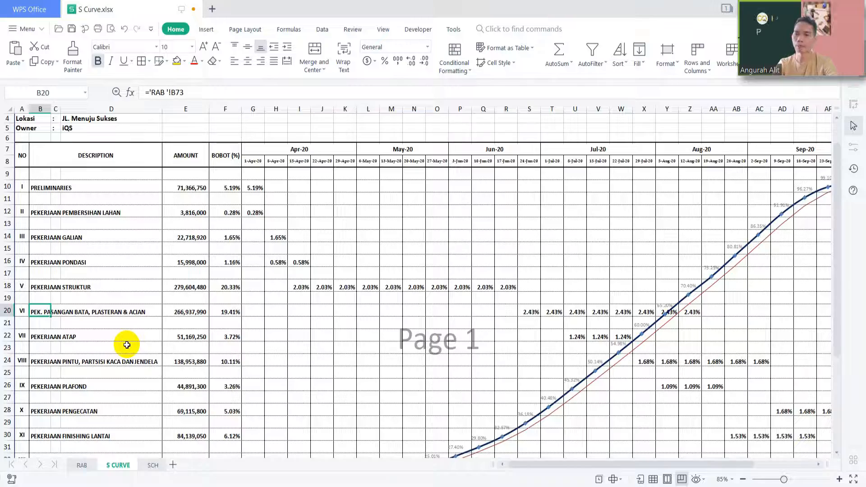
pyautogui.scroll(-4, 127, 345)
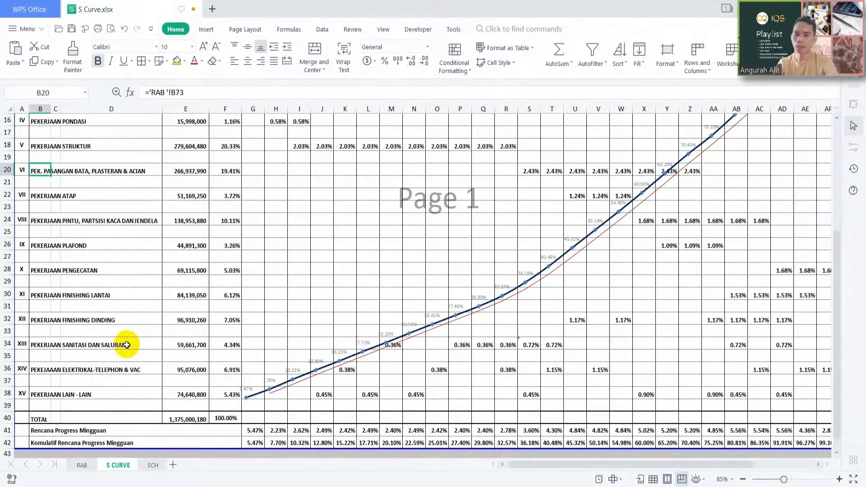
pyautogui.scroll(3, 127, 345)
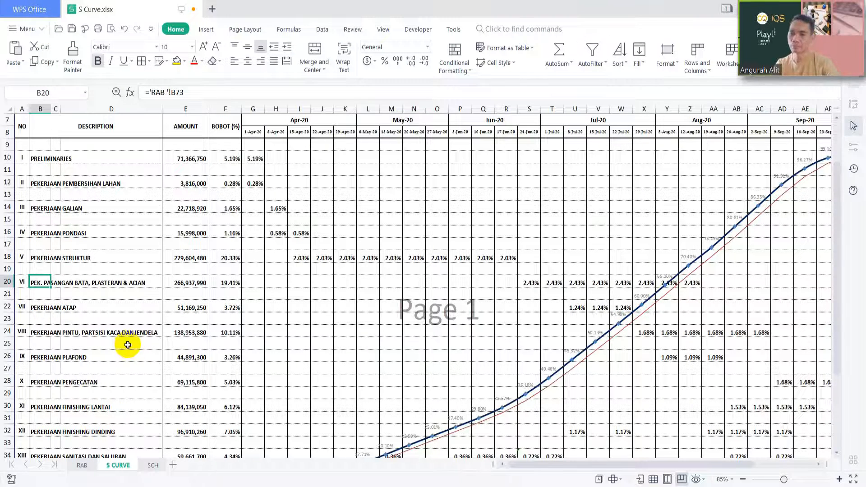
# Inspect the RAB links of the roof, door and window, ceiling, masonry and painting items in B22, B24, B26, B20 and B28.
pyautogui.click(37, 305)
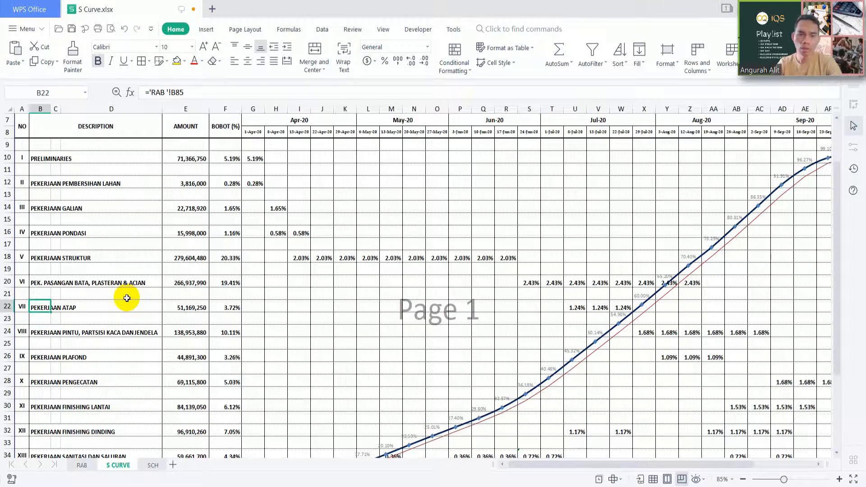
pyautogui.click(37, 334)
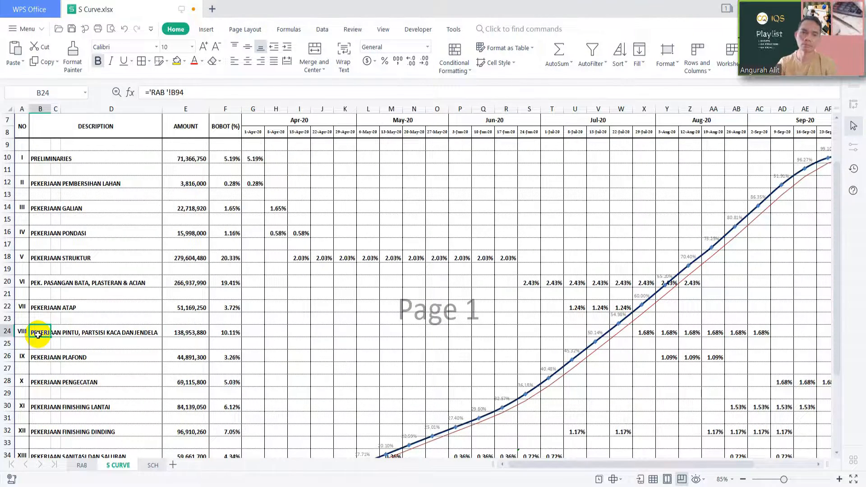
pyautogui.click(35, 358)
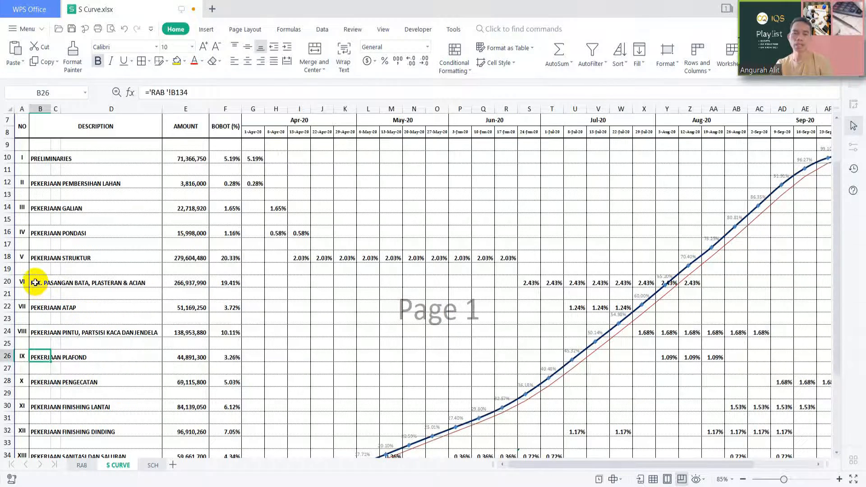
pyautogui.click(35, 283)
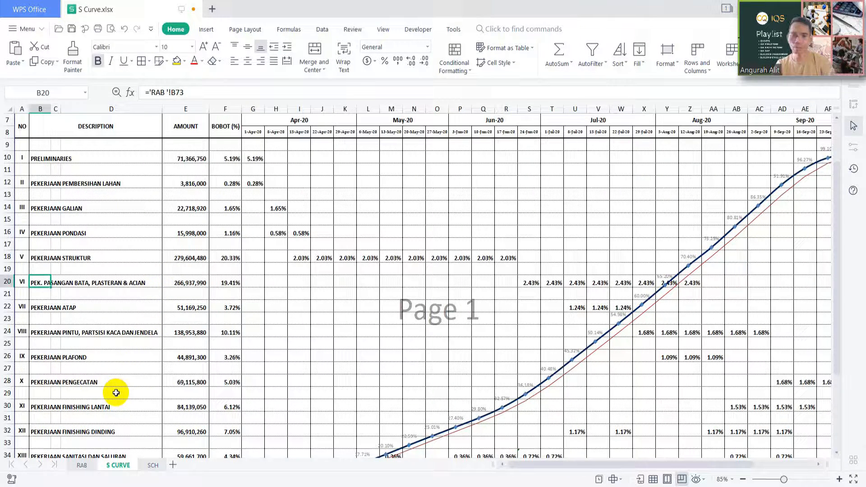
pyautogui.click(35, 382)
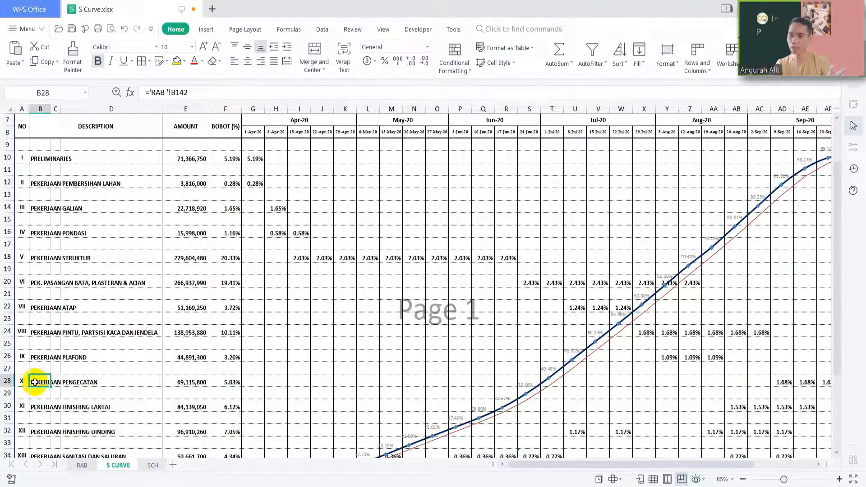
# Highlight the Pekerjaan Pengecatan row 28, and compare its schedule with Pekerjaan Plafond in B26 and Pekerjaan Finishing Dinding in B32.
pyautogui.click(4, 381)
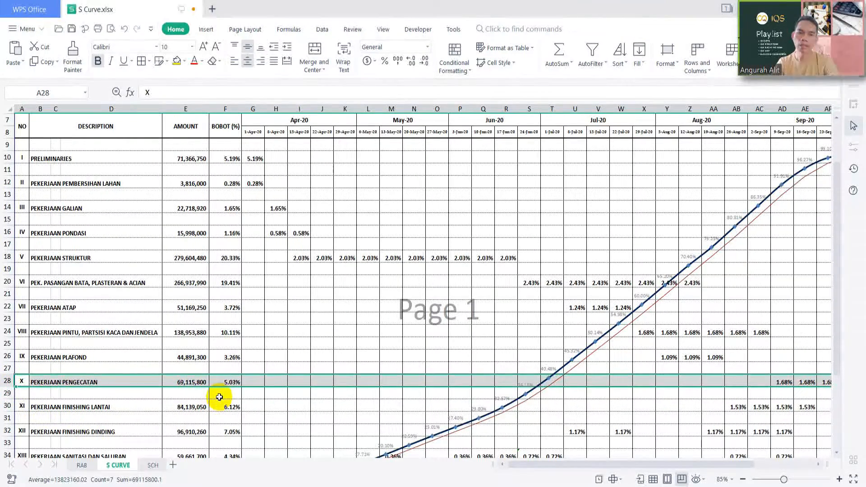
pyautogui.scroll(-2, 219, 397)
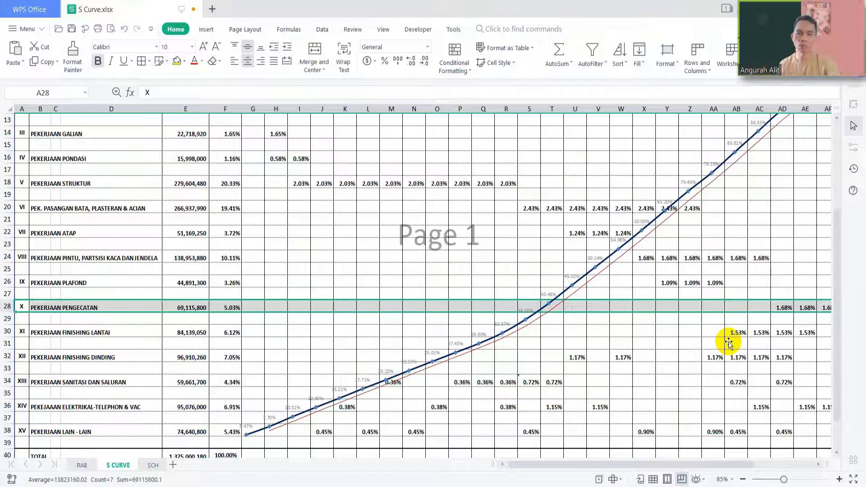
pyautogui.click(41, 282)
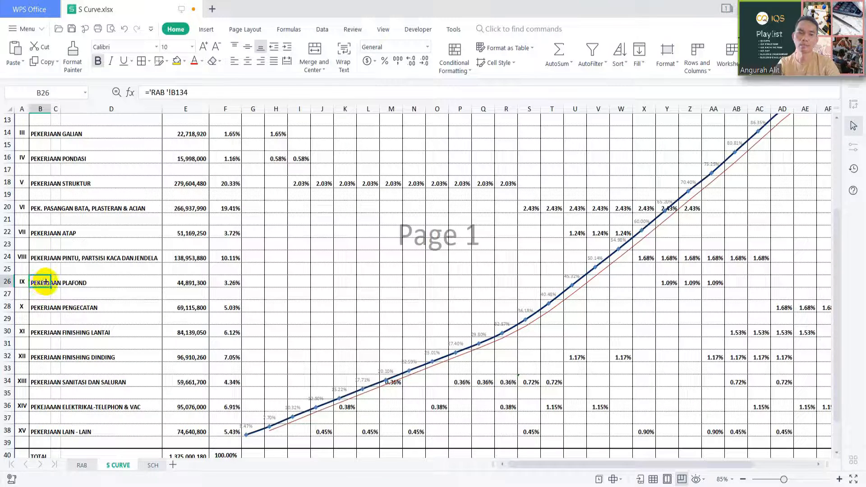
pyautogui.click(43, 359)
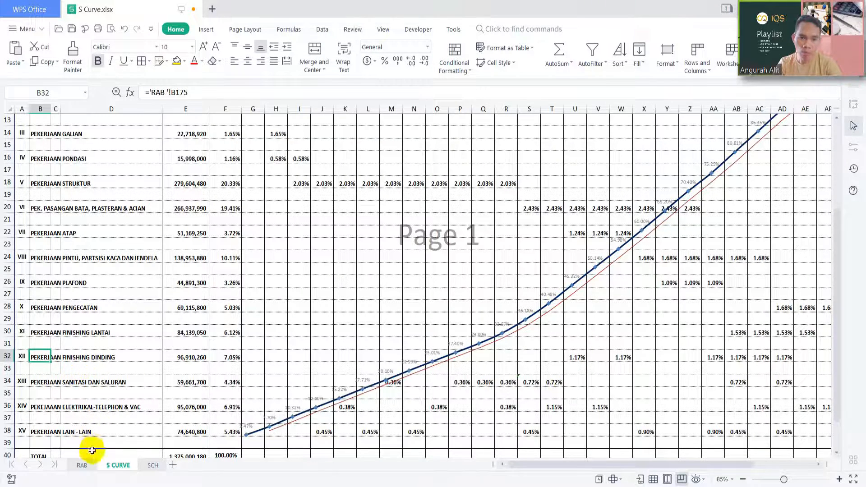
# Switch to the RAB sheet and examine the items under Pekerjaan Finishing Dinding, starting with Meja Dapur dan Meja Wastafel in B176.
pyautogui.click(82, 465)
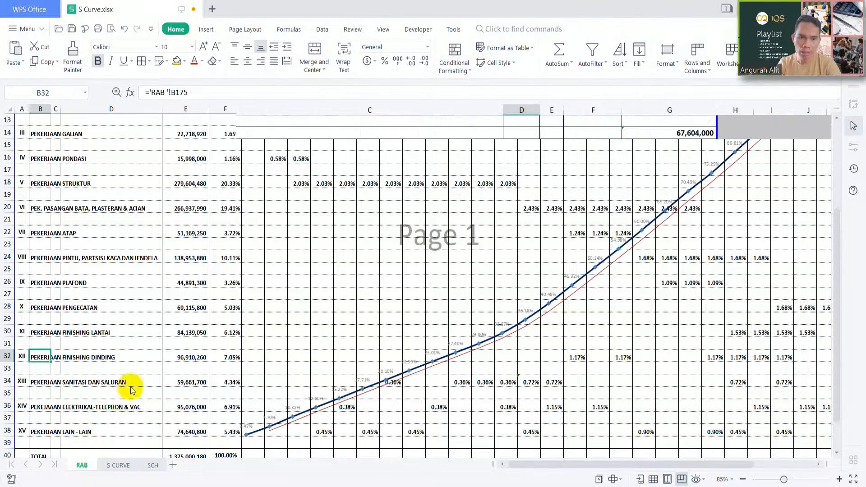
pyautogui.scroll(-1, 153, 350)
pyautogui.scroll(16, 153, 350)
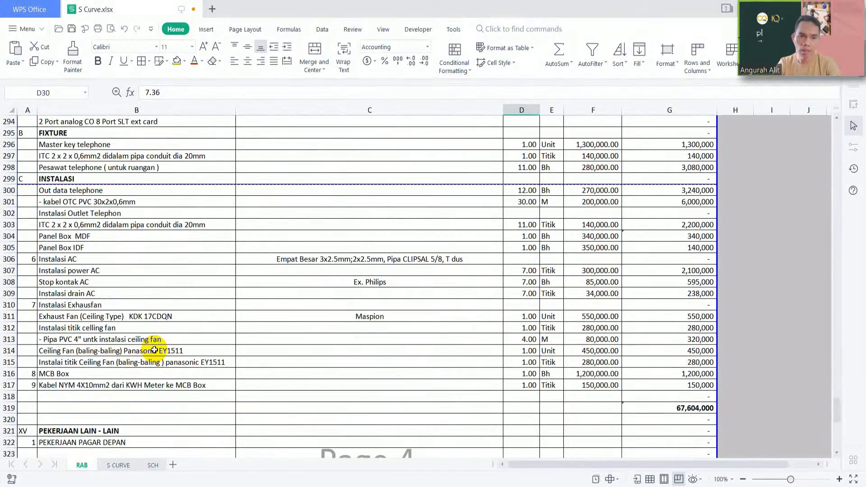
pyautogui.scroll(20, 154, 350)
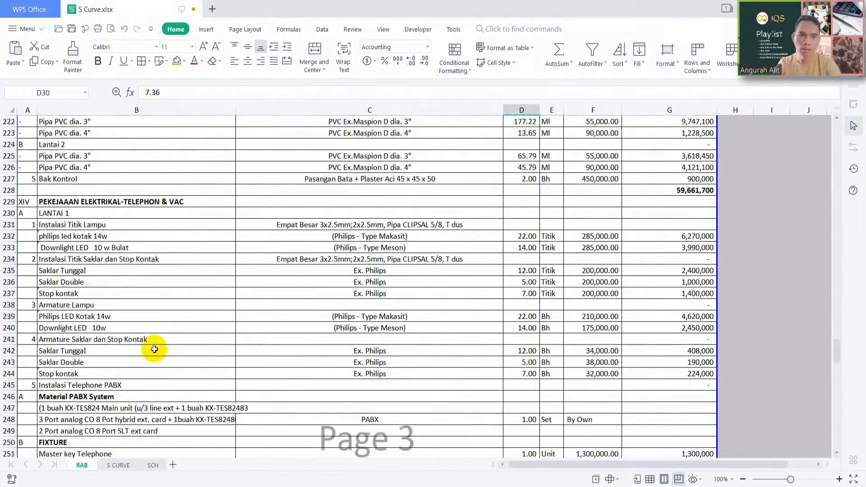
pyautogui.scroll(6, 154, 349)
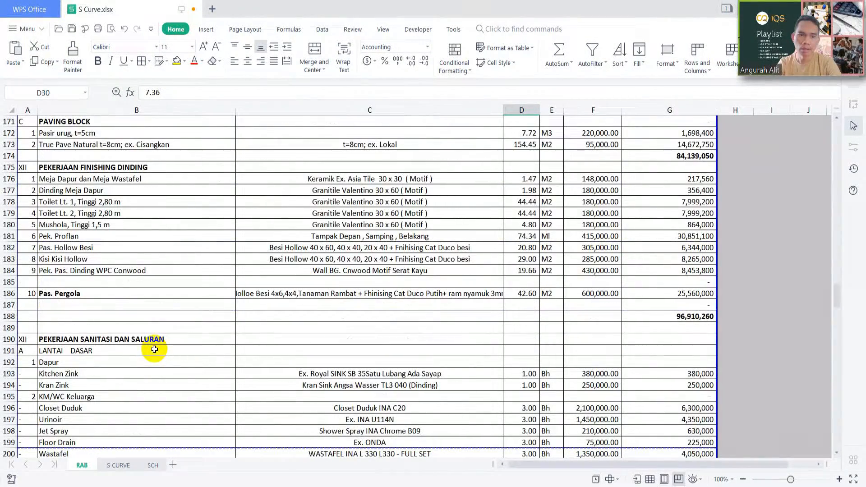
pyautogui.scroll(-1, 154, 349)
pyautogui.scroll(-2, 154, 349)
pyautogui.scroll(6, 155, 349)
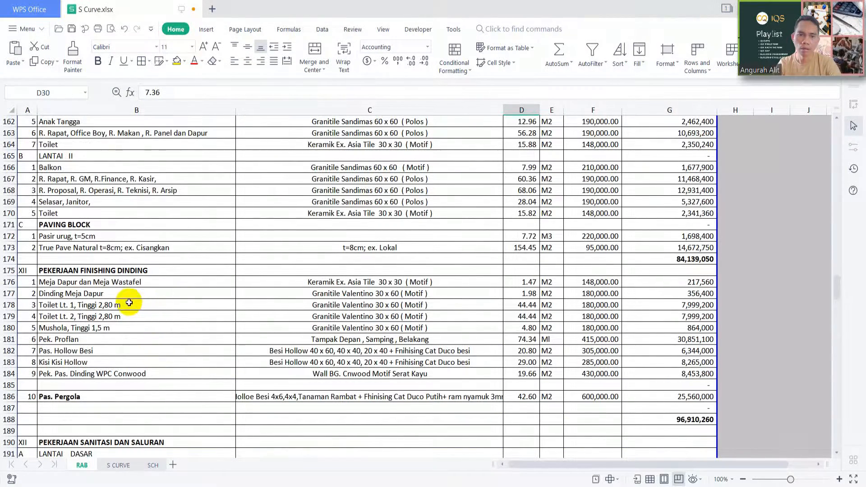
pyautogui.click(50, 283)
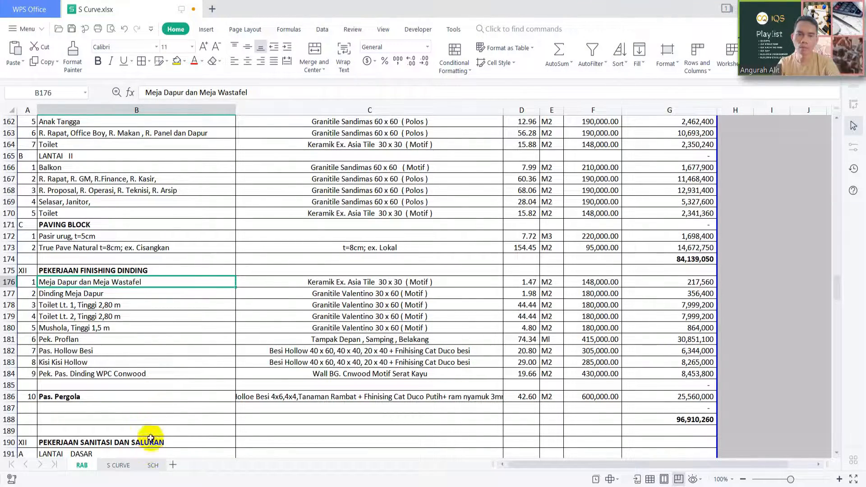
# Return to the S CURVE sheet and inspect the Pek. Pasangan Bata, Plasteran & Acian row and the Pekerjaan Struktur BOBOT formula in F18.
pyautogui.click(118, 465)
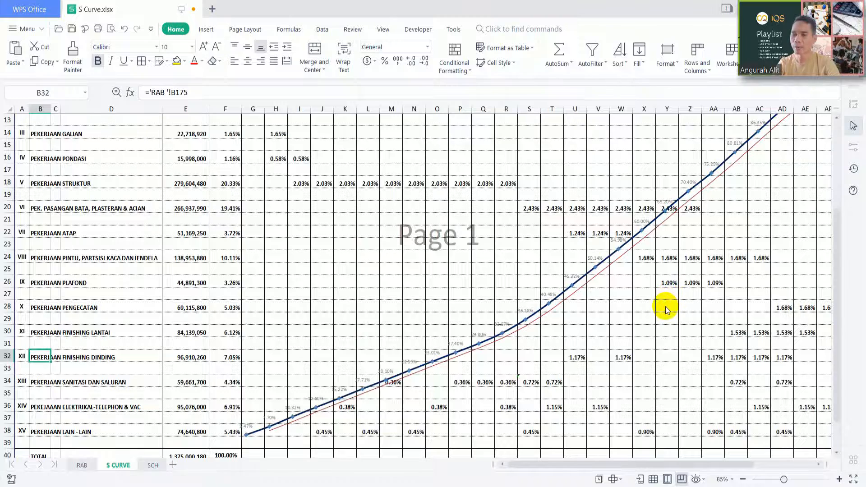
pyautogui.click(36, 207)
pyautogui.click(19, 208)
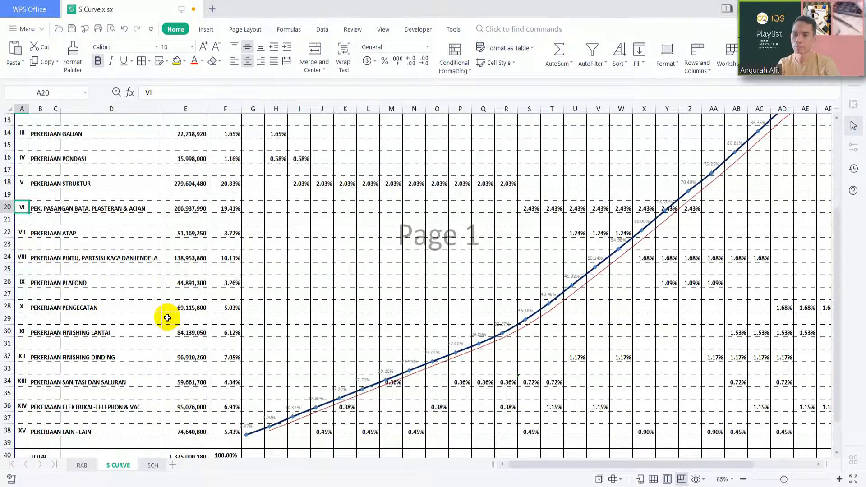
pyautogui.scroll(-2, 168, 318)
pyautogui.scroll(2, 167, 318)
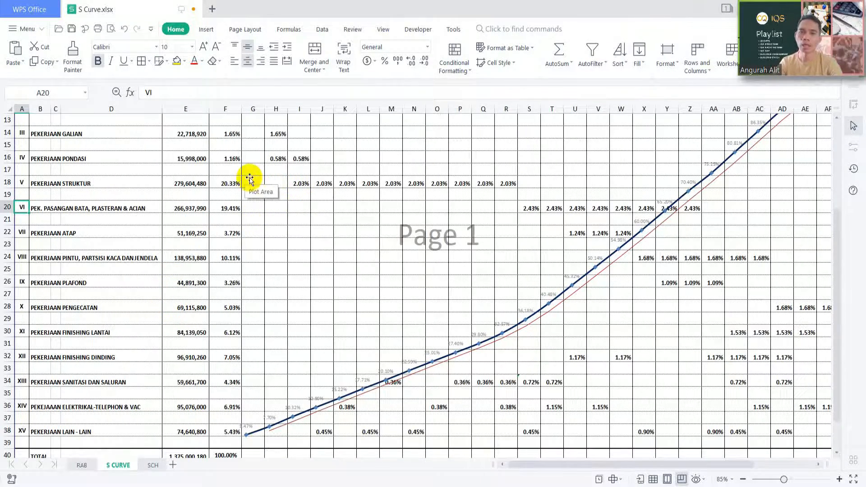
pyautogui.click(215, 183)
pyautogui.scroll(2, 200, 209)
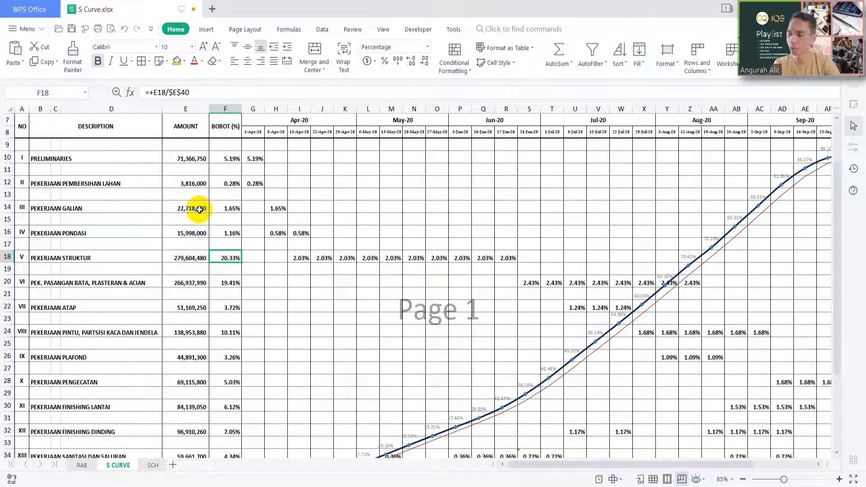
# Inspect Pekerjaan Galian's linked amount in E14 and trace it across to its weekly weight formula in H14.
pyautogui.press('Right')
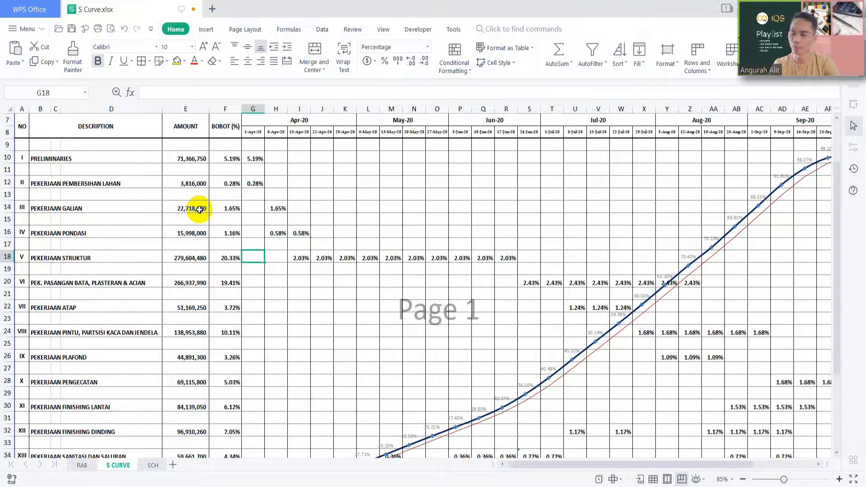
pyautogui.press('Up')
pyautogui.press('Up')
pyautogui.press('Up')
pyautogui.press('Up')
pyautogui.press('Up')
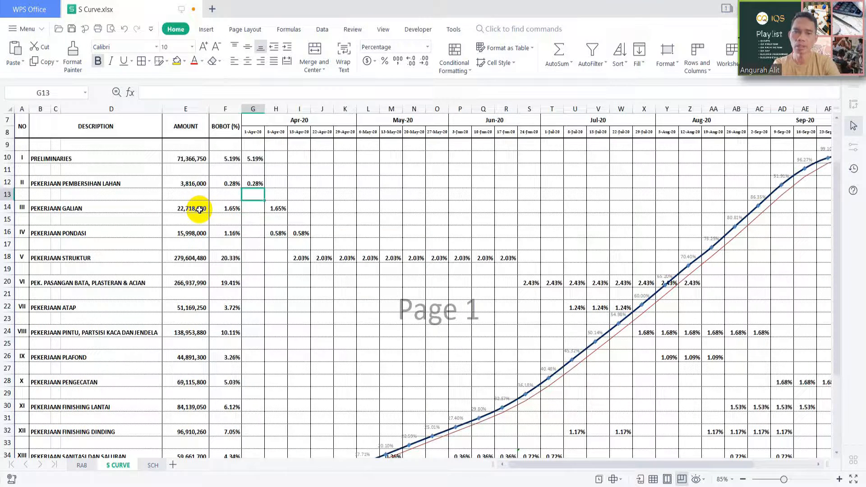
pyautogui.press('Down')
pyautogui.press('Right')
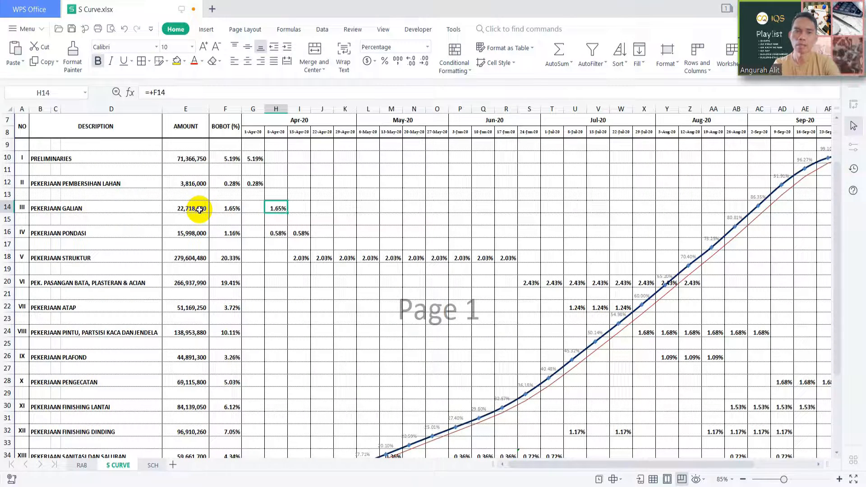
pyautogui.click(199, 209)
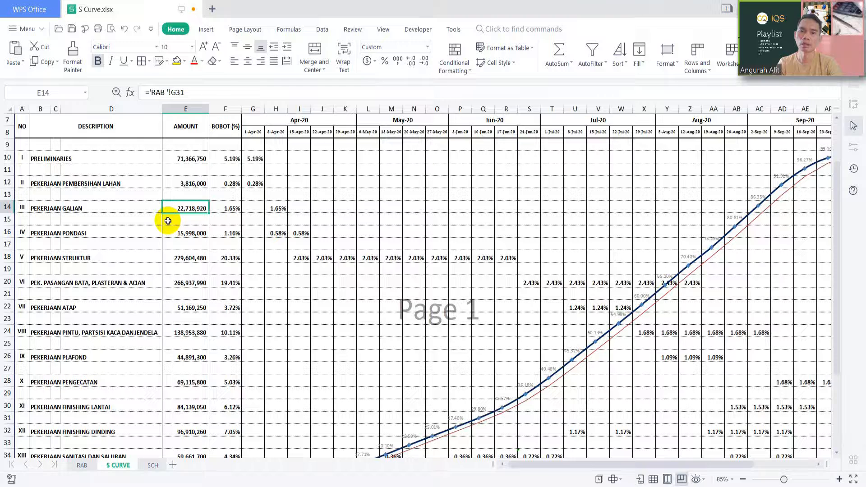
pyautogui.press('Right')
pyautogui.press('Right')
pyautogui.press('Right')
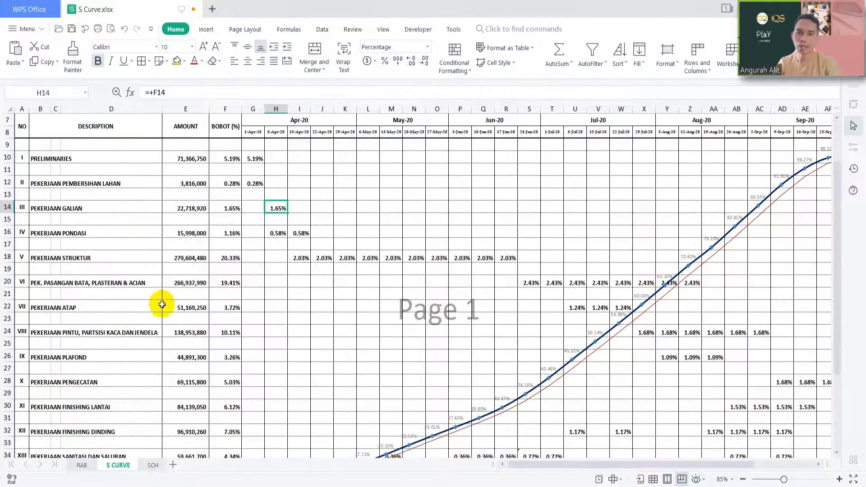
# Inspect the RAB link of Pekerjaan Sanitasi dan Saluran in B34 and examine its schedule through the last working weeks.
pyautogui.scroll(-3, 173, 325)
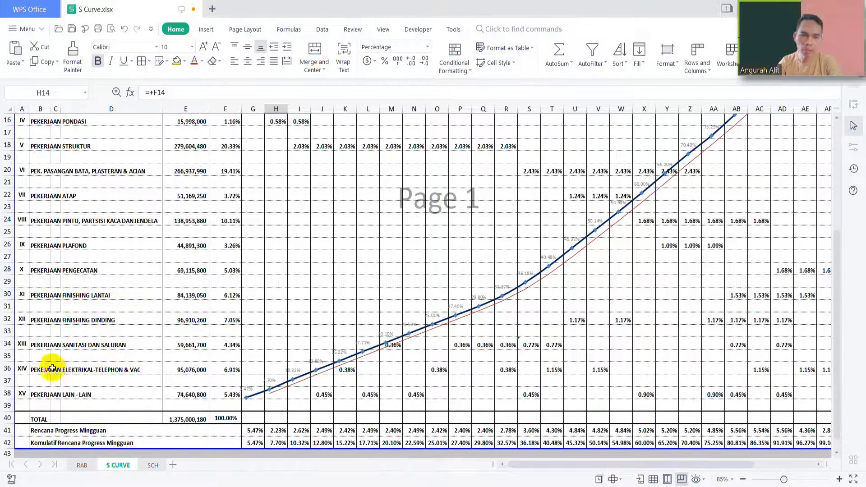
pyautogui.click(20, 345)
pyautogui.click(48, 346)
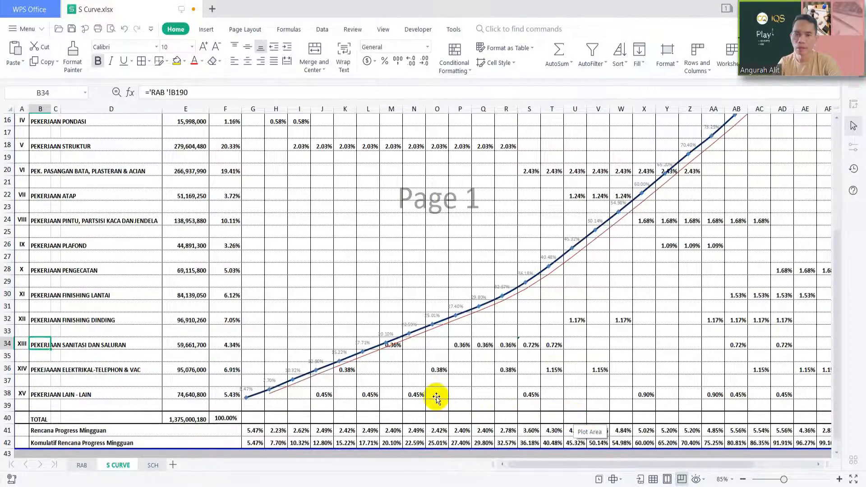
pyautogui.scroll(2, 266, 344)
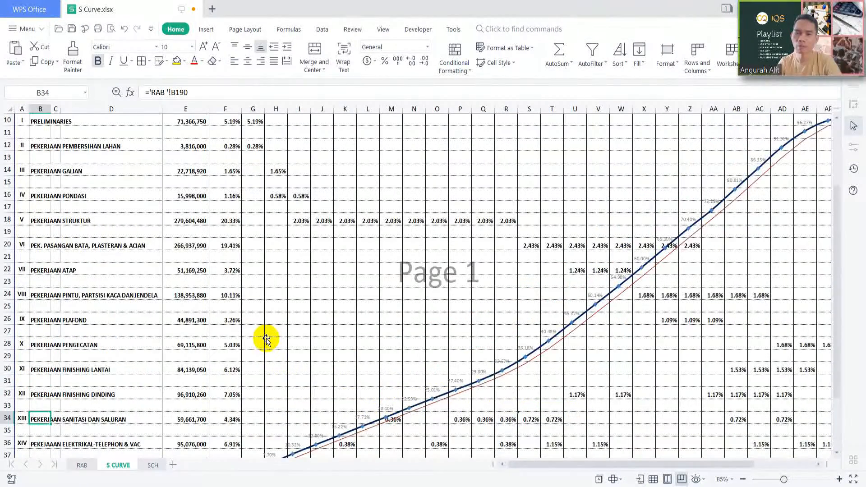
pyautogui.scroll(-2, 266, 339)
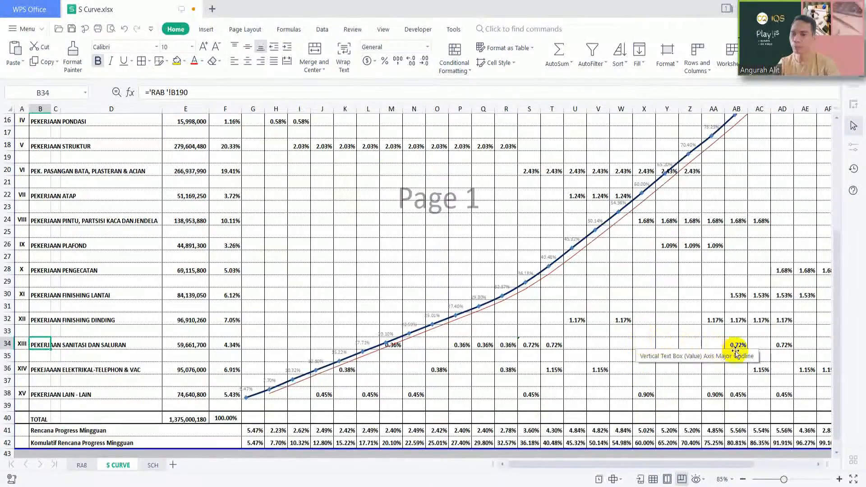
pyautogui.moveTo(683, 471); pyautogui.dragTo(740, 456)
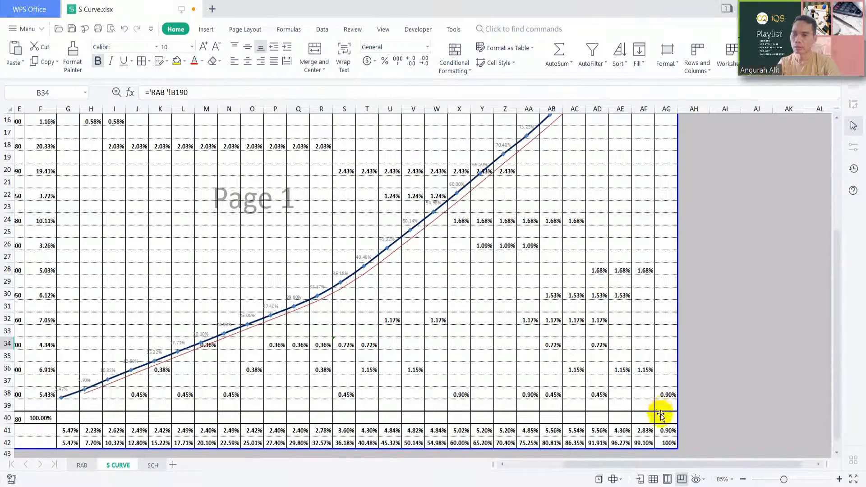
pyautogui.moveTo(672, 464); pyautogui.dragTo(558, 462)
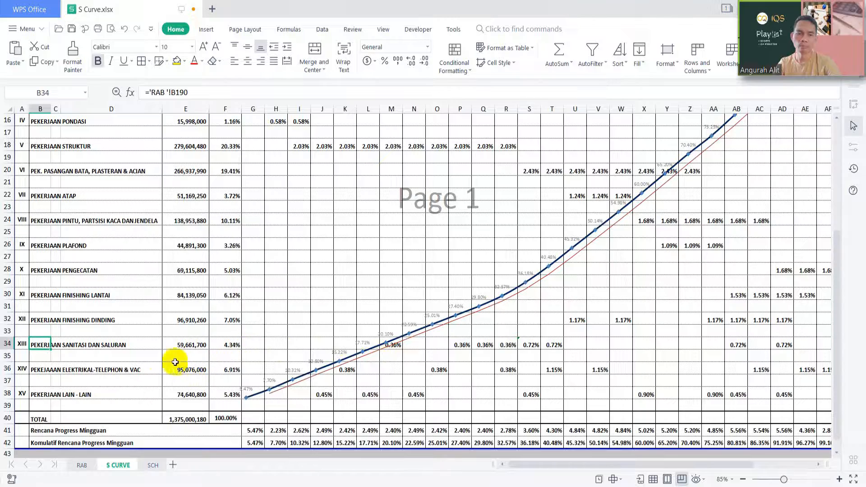
# Freeze the S CURVE sheet down to row 8, keeping the month and week headers in view.
pyautogui.scroll(-2, 124, 353)
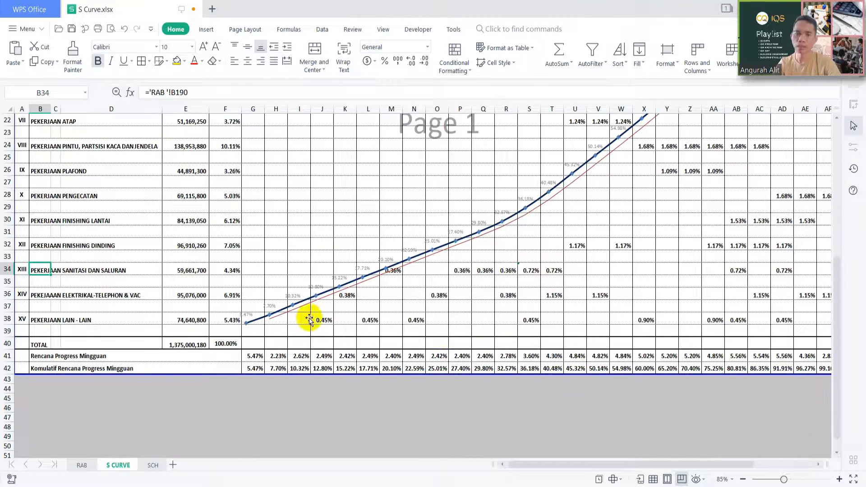
pyautogui.moveTo(534, 462); pyautogui.dragTo(561, 462)
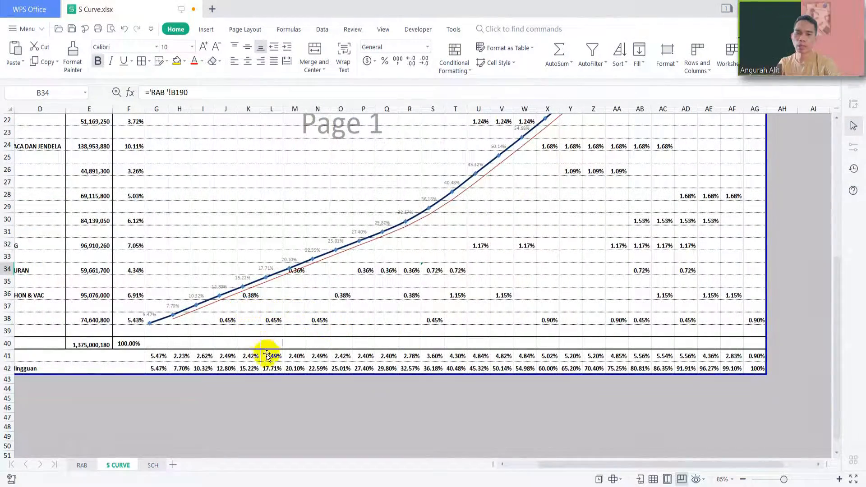
pyautogui.scroll(6, 271, 364)
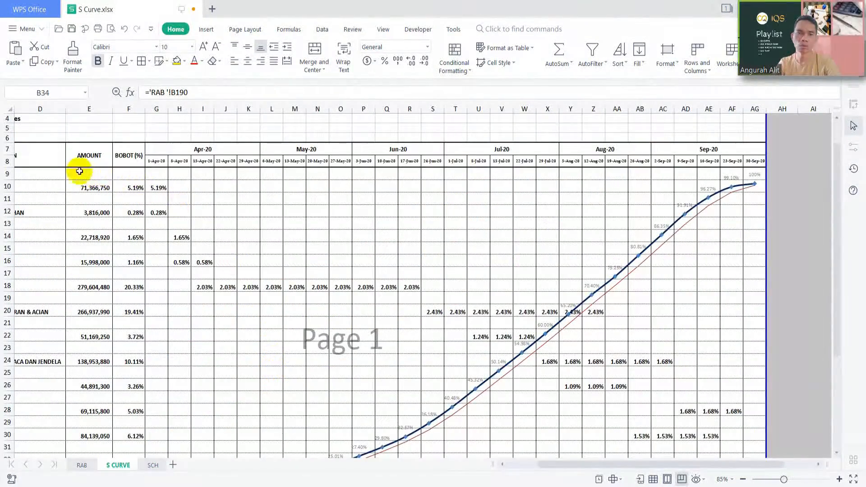
pyautogui.click(8, 174)
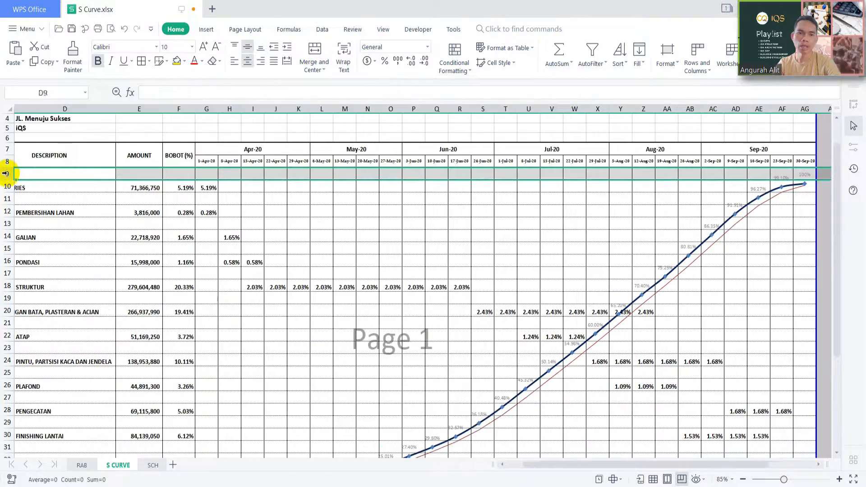
pyautogui.click(383, 30)
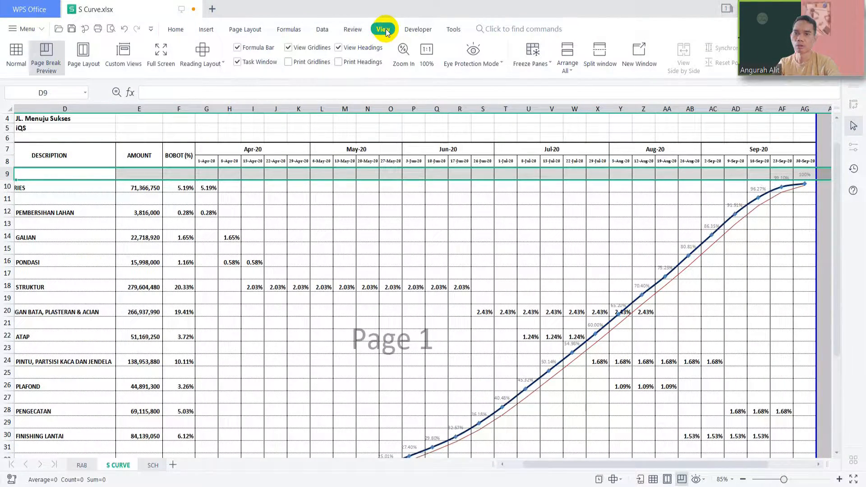
pyautogui.click(540, 55)
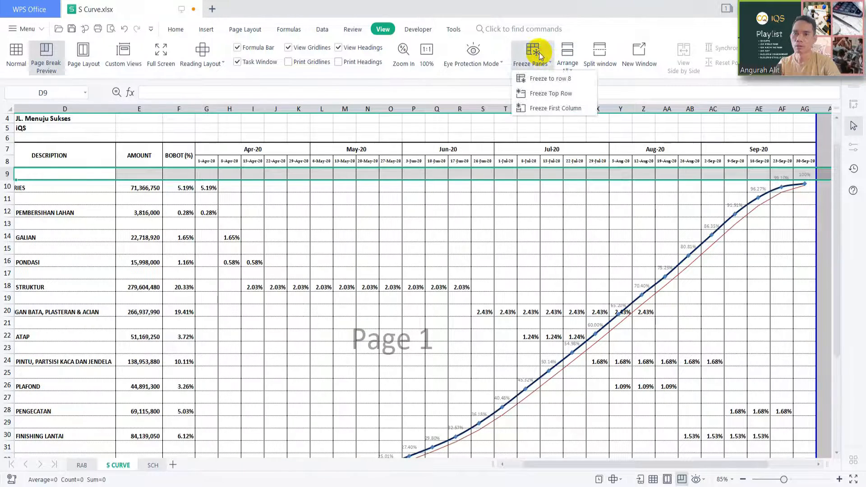
pyautogui.click(544, 78)
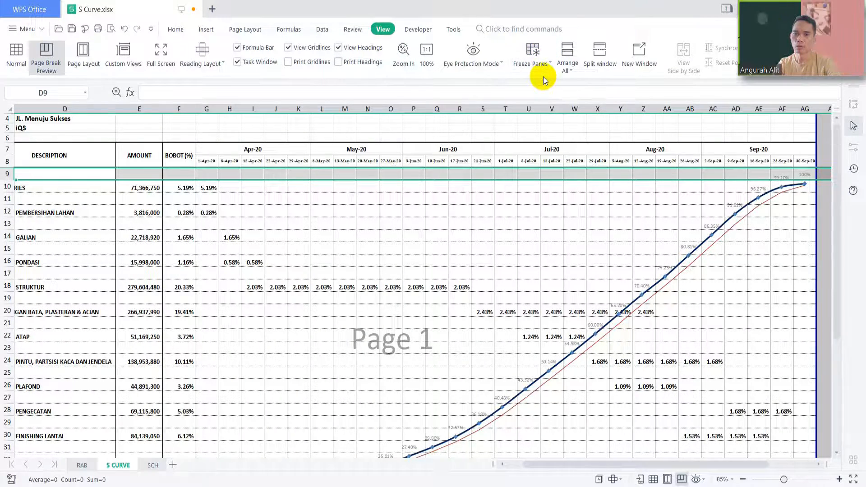
pyautogui.click(67, 213)
# Highlight the Elektrikal-Telephon & VAC row 36 to examine its weekly schedule, and inspect its linked amount in E36.
pyautogui.scroll(-6, 64, 230)
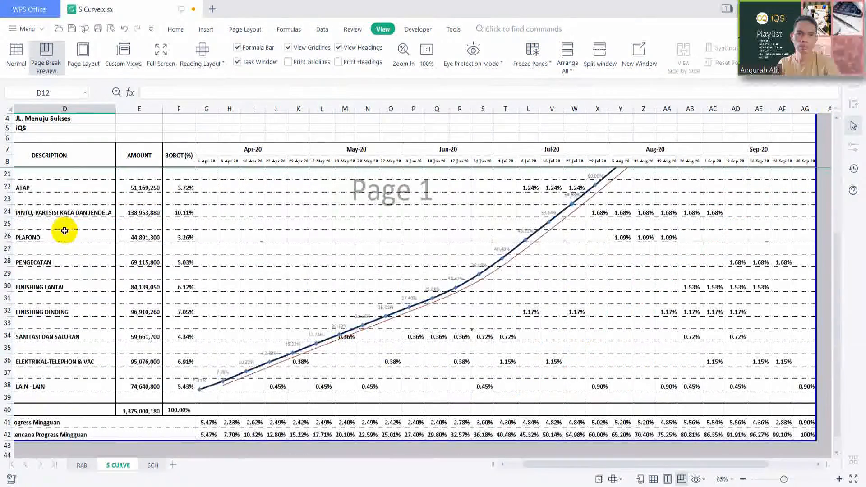
pyautogui.scroll(-1, 65, 231)
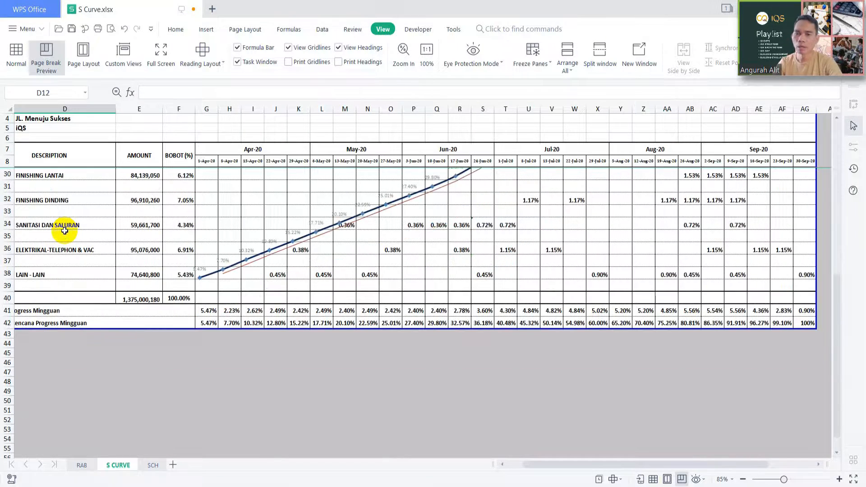
pyautogui.click(9, 248)
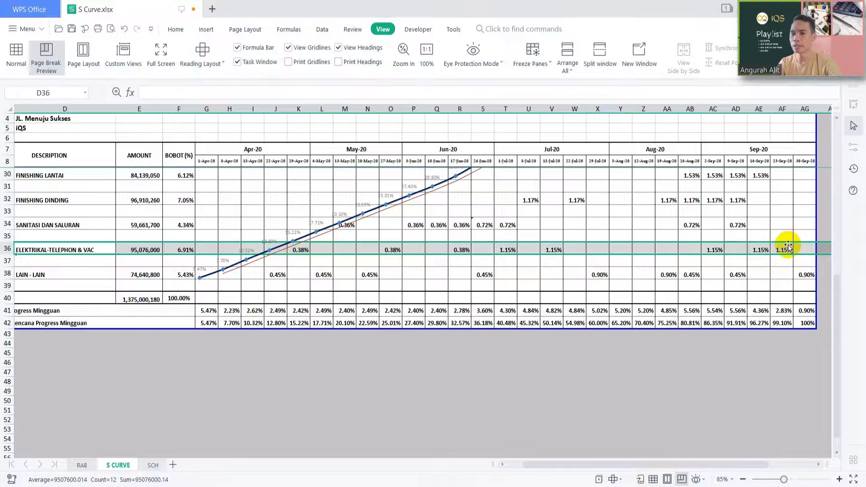
pyautogui.click(143, 250)
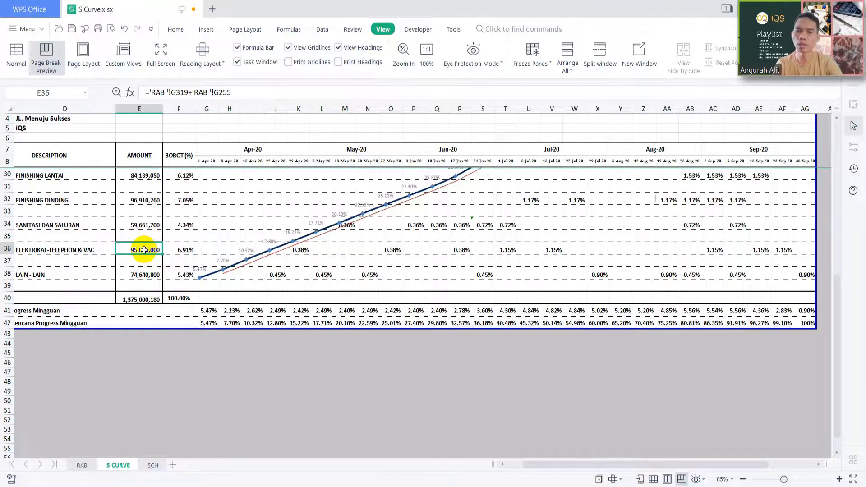
# Inspect Pekerjaan Struktur's linked amount in E18 and its first weekly weight formula in I18.
pyautogui.scroll(6, 144, 250)
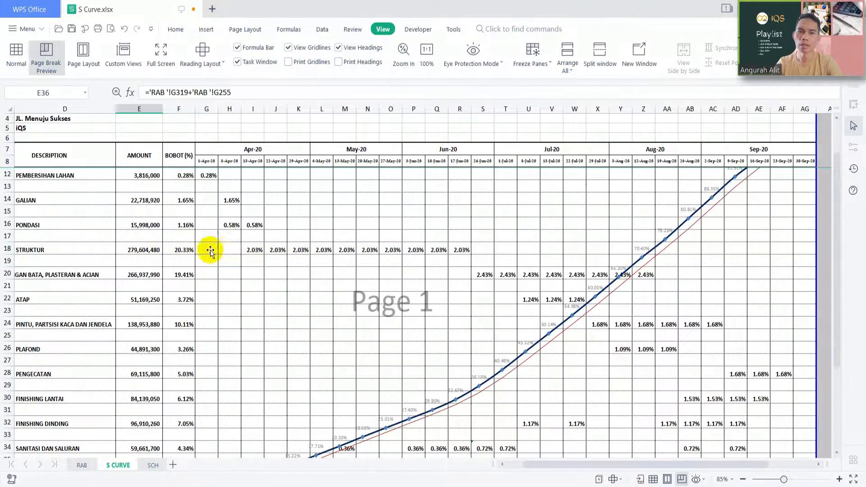
pyautogui.click(143, 251)
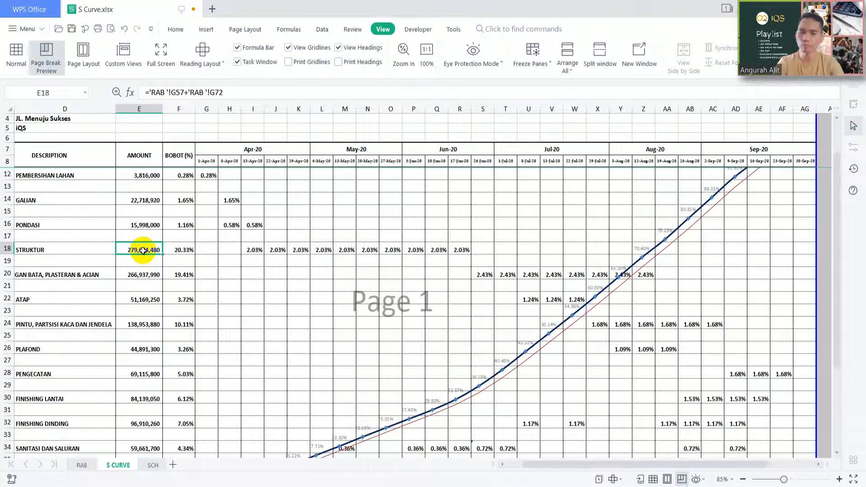
pyautogui.press('Right')
pyautogui.press('Right')
pyautogui.press('Right')
pyautogui.press('Right')
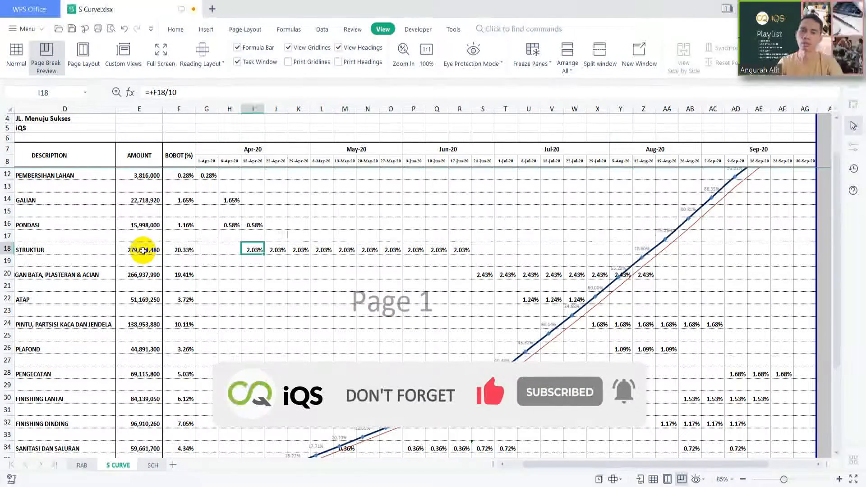
# Highlight the Elektrikal-Telephon & VAC row 36 and compare its scheduled weeks with those of the Struktur row.
pyautogui.scroll(-5, 189, 354)
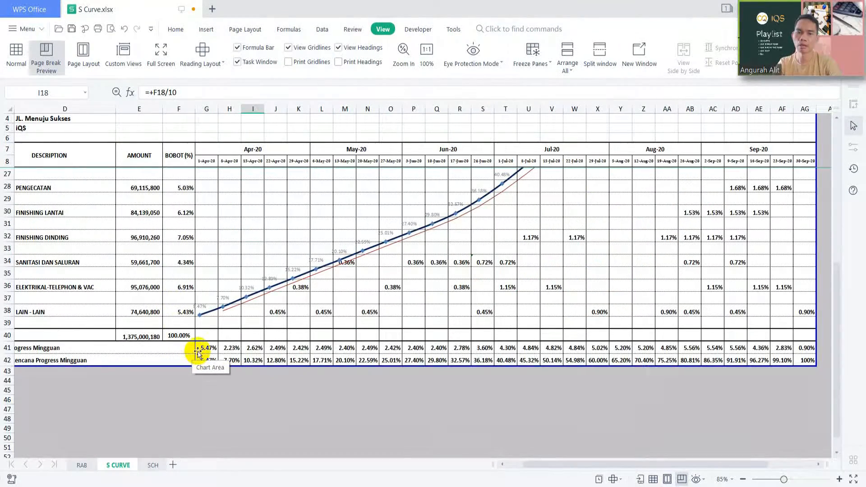
pyautogui.click(8, 286)
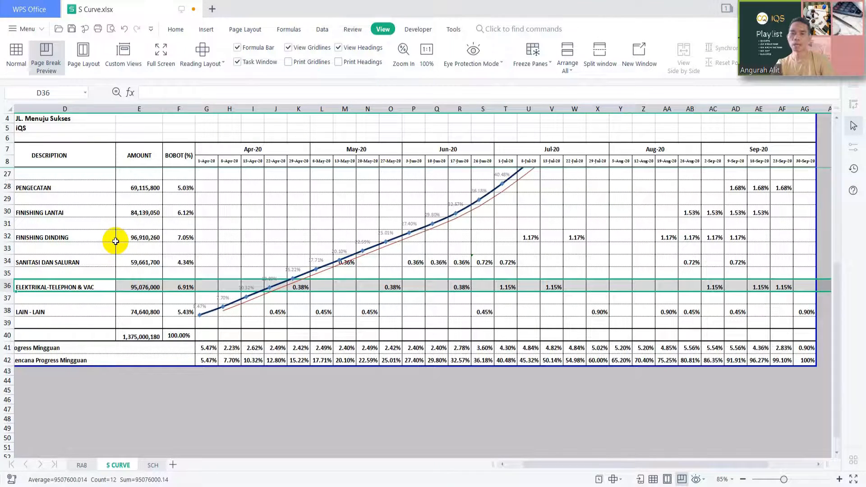
pyautogui.scroll(6, 279, 305)
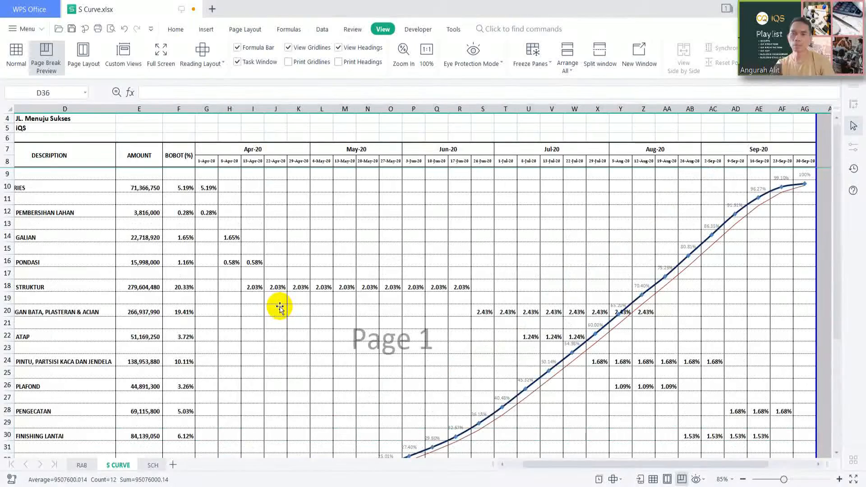
pyautogui.scroll(-4, 299, 345)
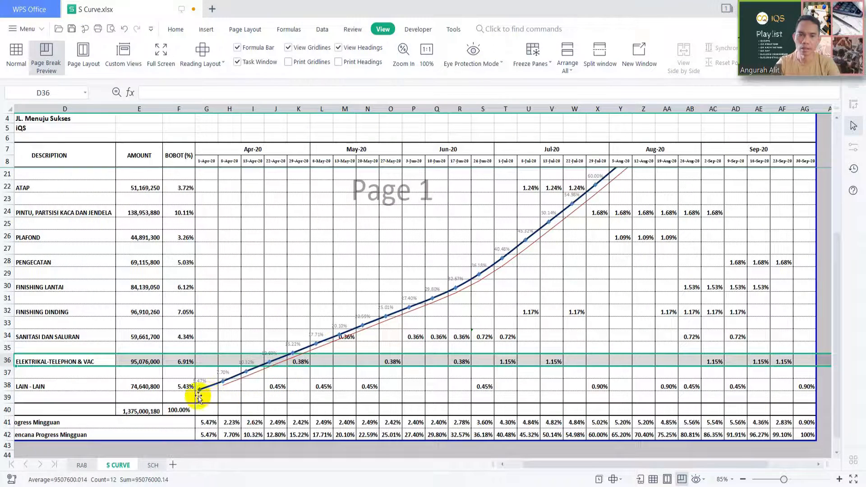
# Select the Lain-Lain item in row 38 and examine its weekly schedule against the work items above it.
pyautogui.click(51, 386)
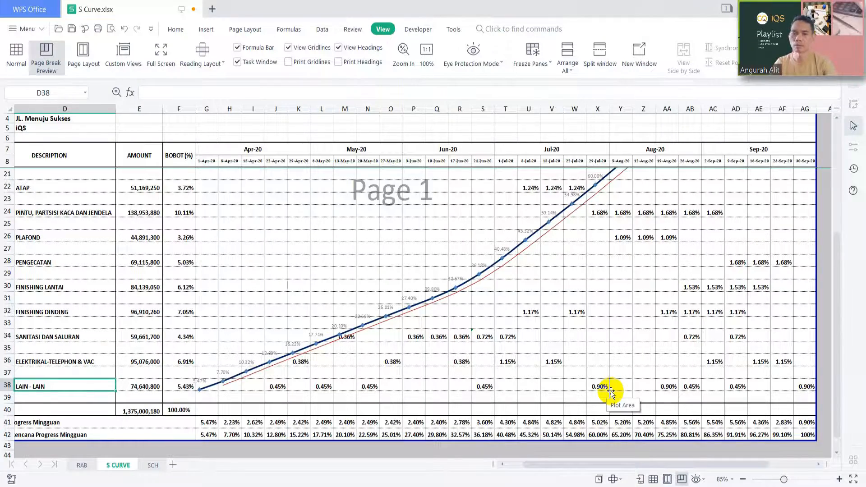
pyautogui.scroll(4, 611, 393)
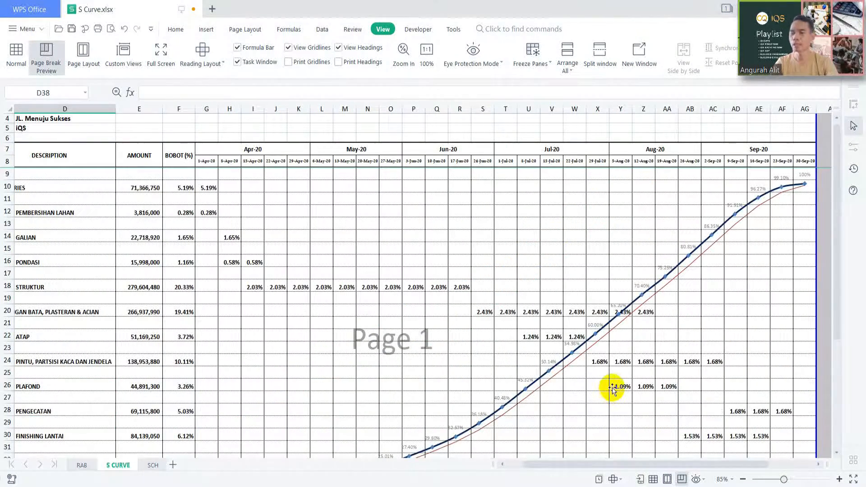
pyautogui.scroll(-4, 612, 389)
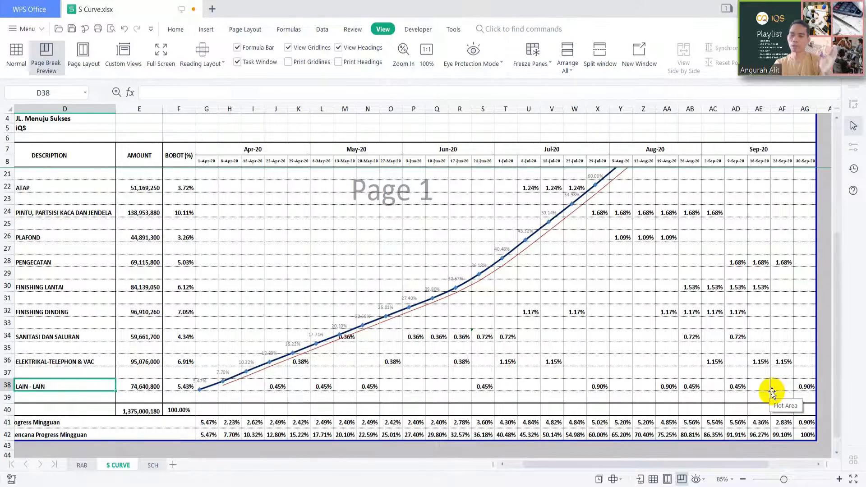
pyautogui.scroll(4, 643, 342)
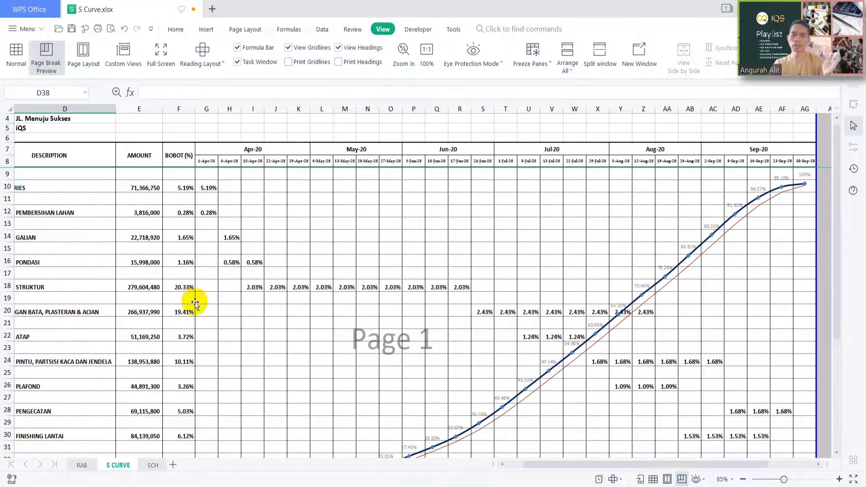
# Inspect Pekerjaan Struktur's cells from D18 to its first weekly weight in I18, and compare its weeks with the items further down.
pyautogui.click(42, 286)
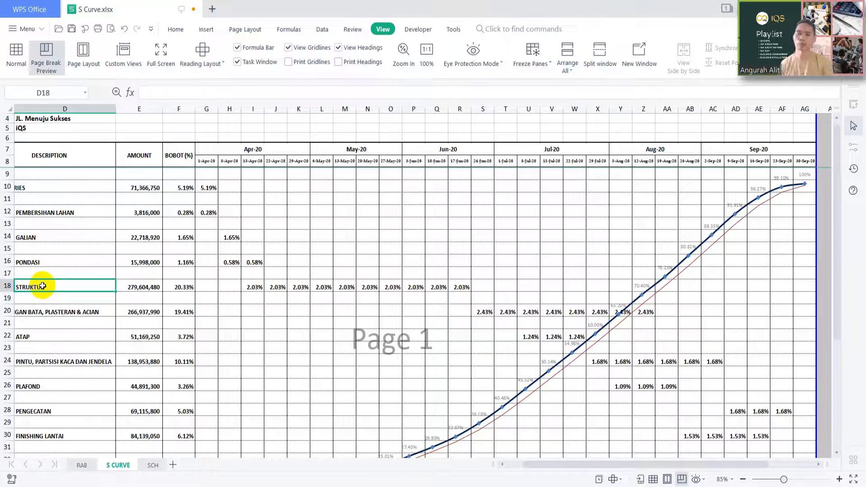
pyautogui.press('Right')
pyautogui.press('Right')
pyautogui.press('Right')
pyautogui.press('Right')
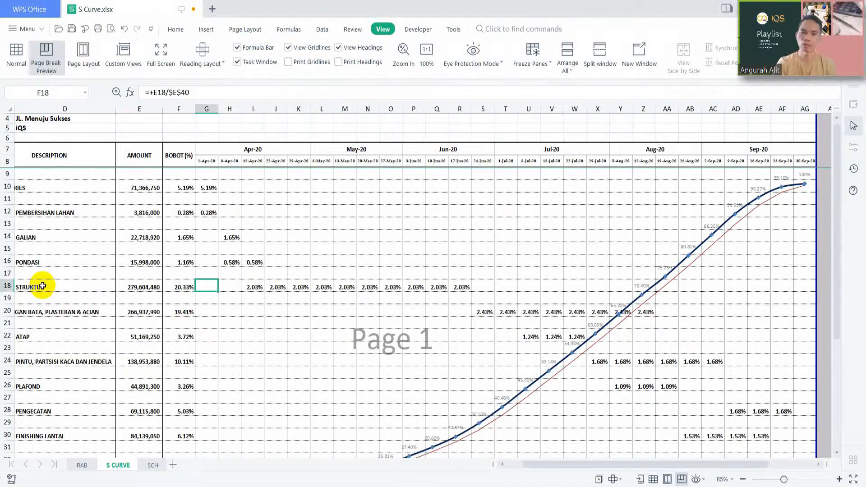
pyautogui.press('Right')
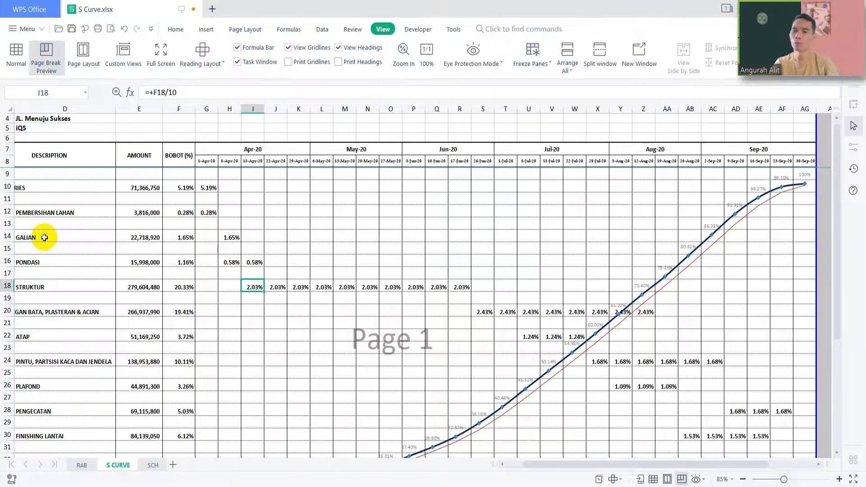
pyautogui.scroll(-3, 367, 310)
pyautogui.scroll(-1, 368, 311)
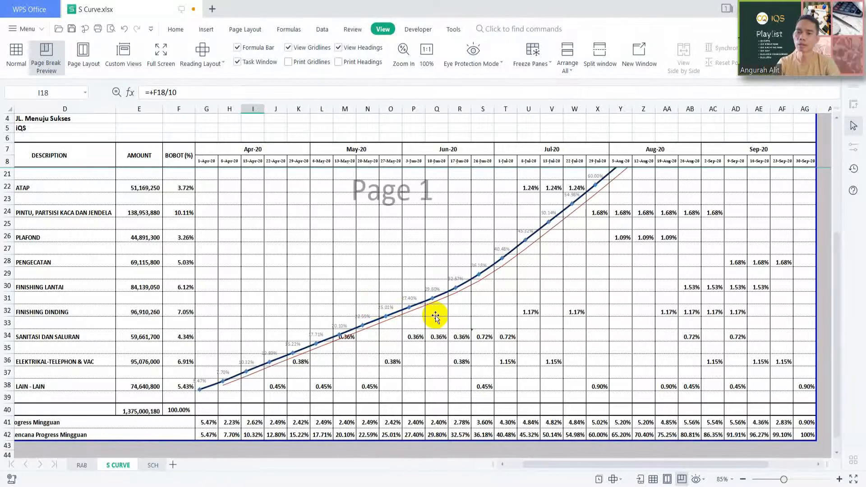
pyautogui.moveTo(485, 277)
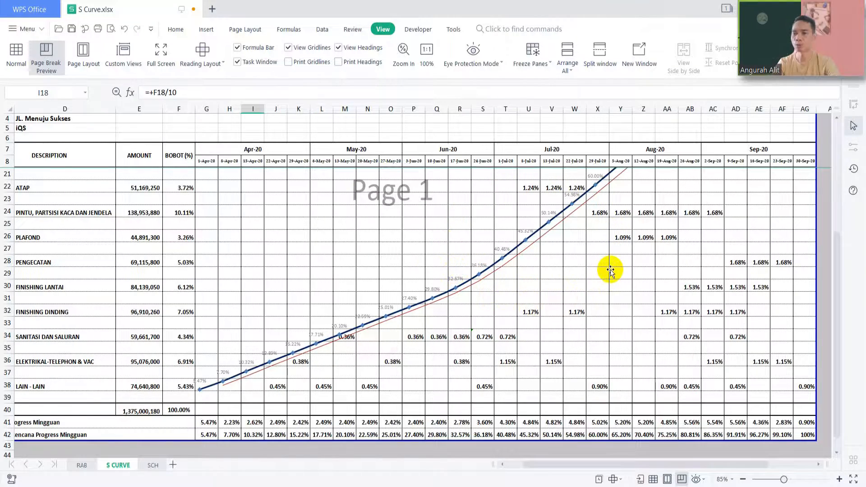
pyautogui.scroll(4, 610, 271)
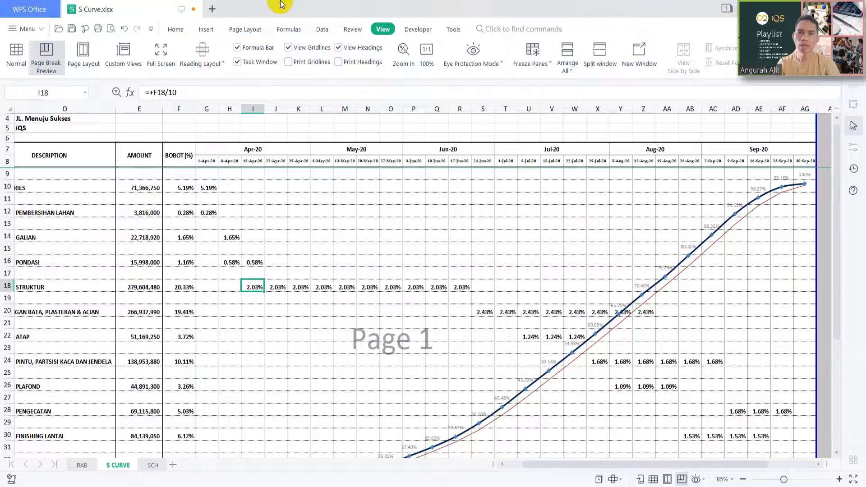
# Preview the basic Line chart among the insertable chart types, without inserting a chart.
pyautogui.click(206, 30)
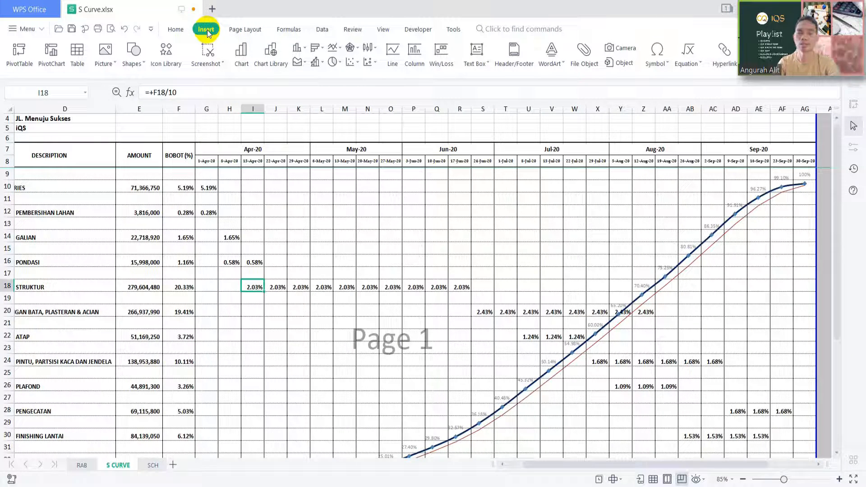
pyautogui.click(242, 53)
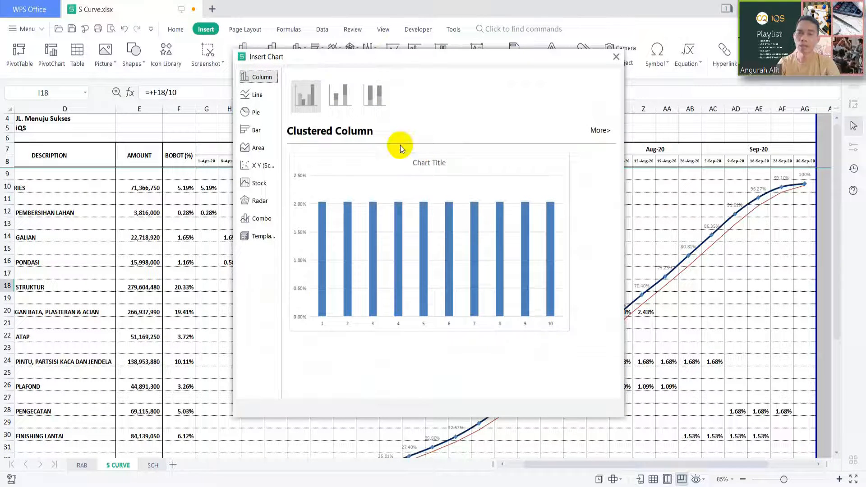
pyautogui.click(258, 95)
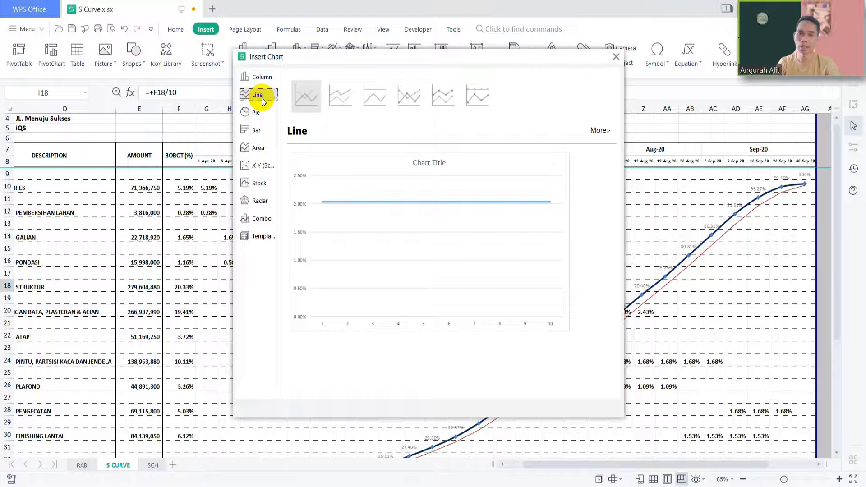
pyautogui.click(302, 93)
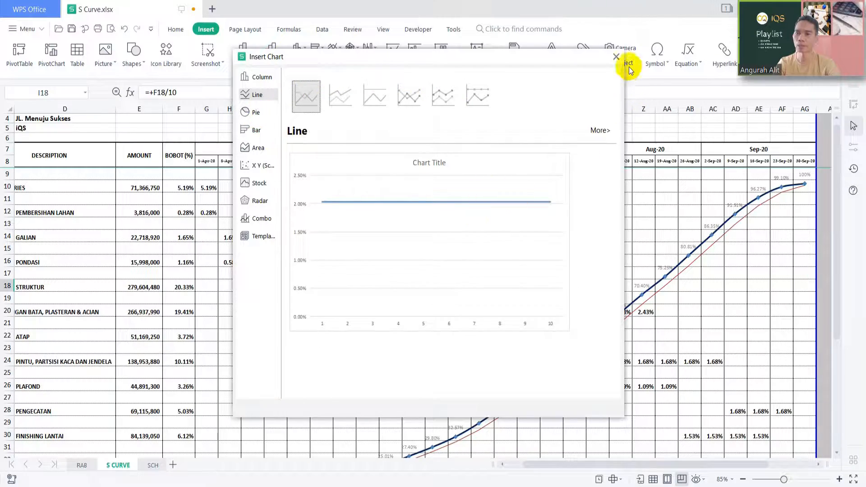
pyautogui.click(617, 58)
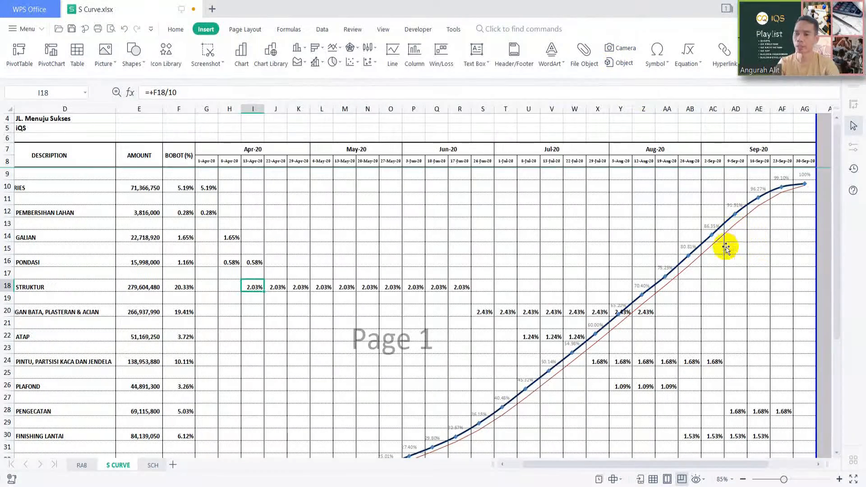
# Examine the plotted S-curve against the weekly item weights and the progress rows, bringing the full item descriptions into view.
pyautogui.scroll(-5, 607, 261)
pyautogui.scroll(1, 451, 300)
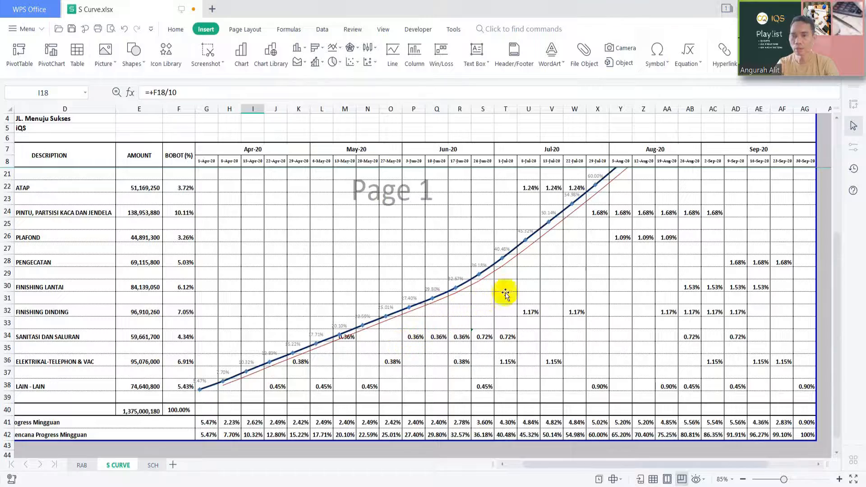
pyautogui.scroll(2, 582, 247)
pyautogui.scroll(2, 582, 246)
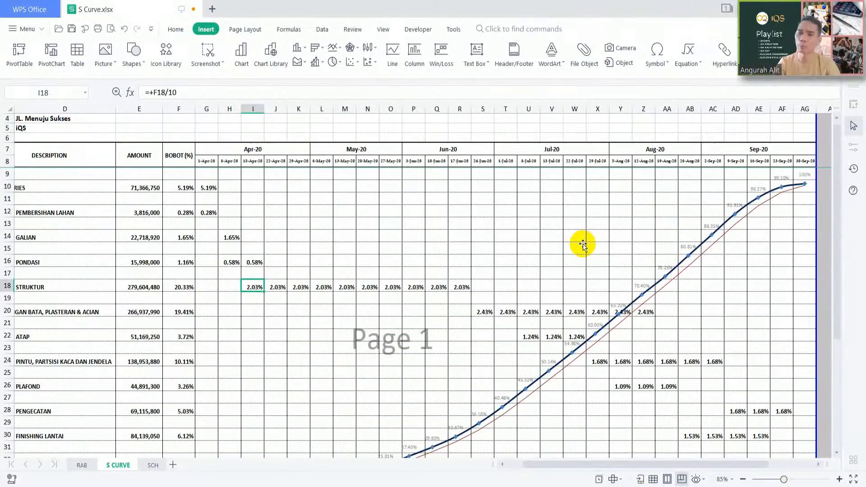
pyautogui.scroll(-3, 582, 245)
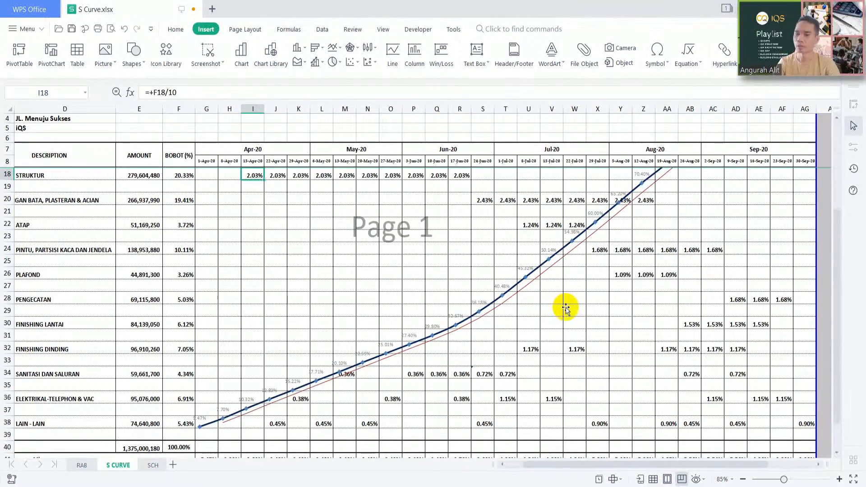
pyautogui.scroll(-3, 566, 309)
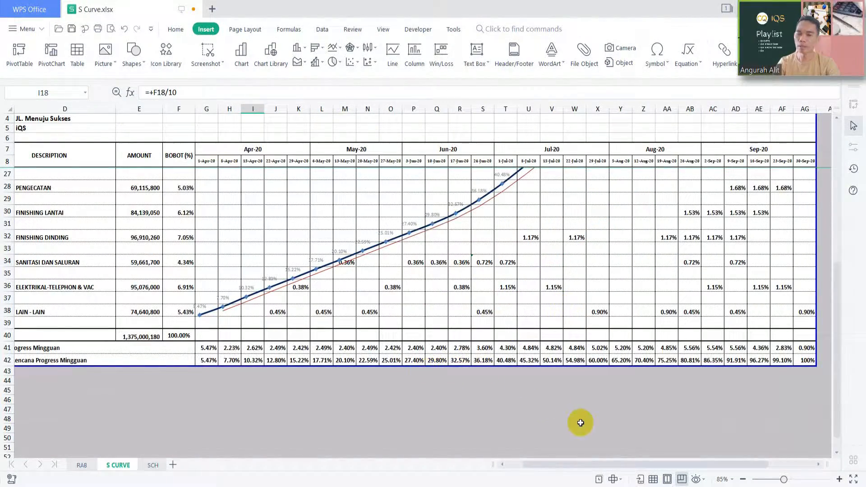
pyautogui.moveTo(576, 467); pyautogui.dragTo(528, 464)
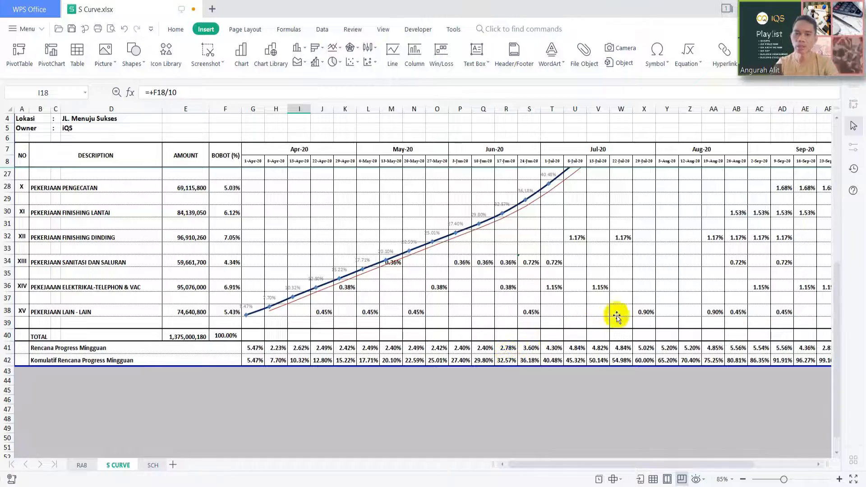
pyautogui.scroll(6, 640, 279)
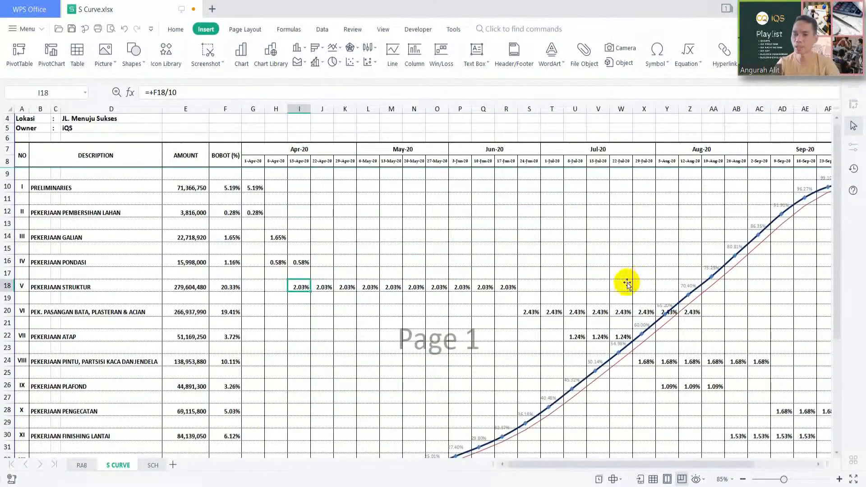
# Inspect the Rencana Progress Mingguan sum formulas in G41 and H41 and compare them with the weekly item weights above.
pyautogui.scroll(-4, 628, 284)
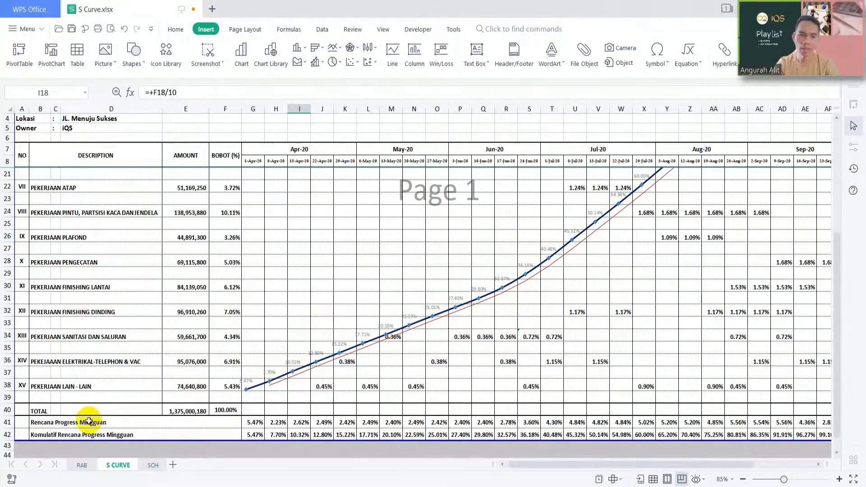
pyautogui.click(37, 422)
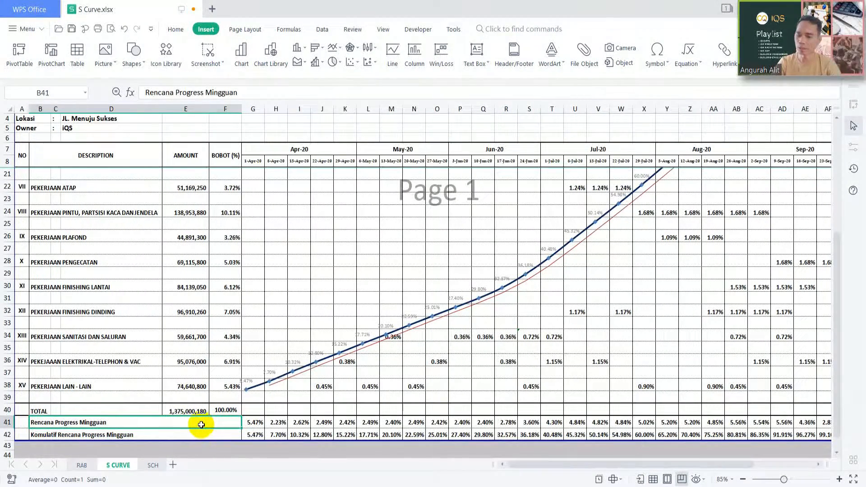
pyautogui.press('Right')
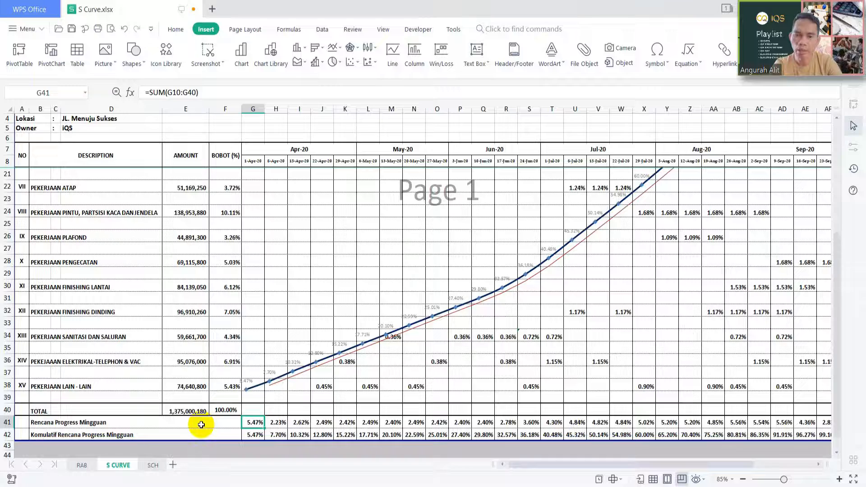
pyautogui.press('Right')
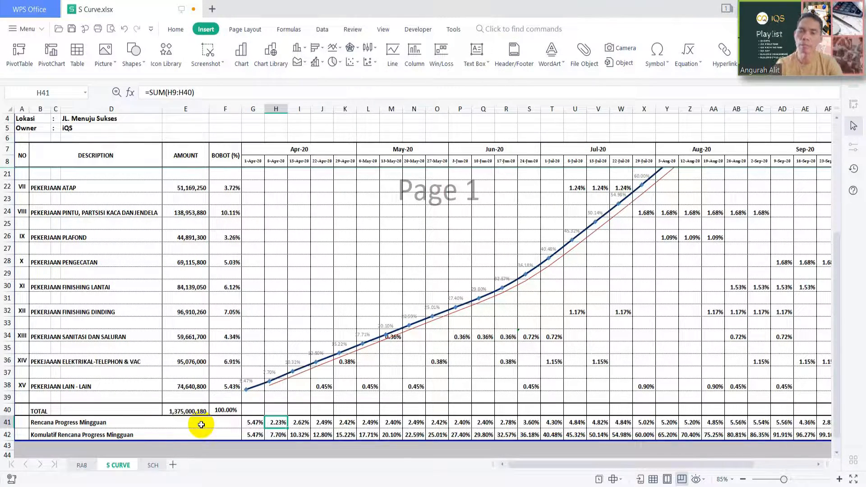
pyautogui.scroll(4, 203, 392)
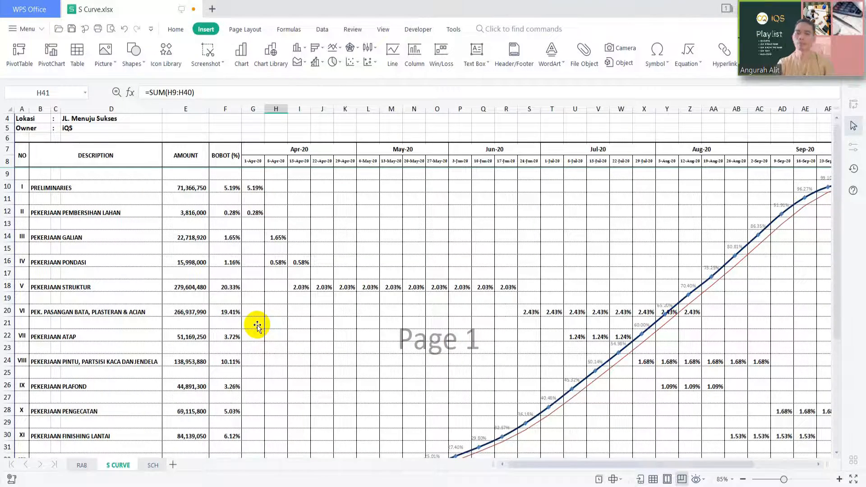
pyautogui.scroll(-4, 266, 324)
pyautogui.scroll(-3, 269, 324)
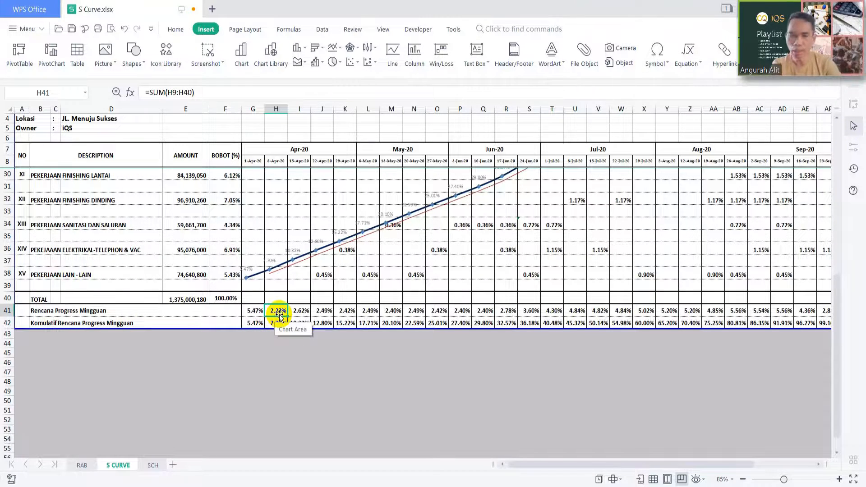
# Inspect the weekly sum in I41, and recheck the Rencana Progress Mingguan label and its formulas in H41 and G41.
pyautogui.press('Right')
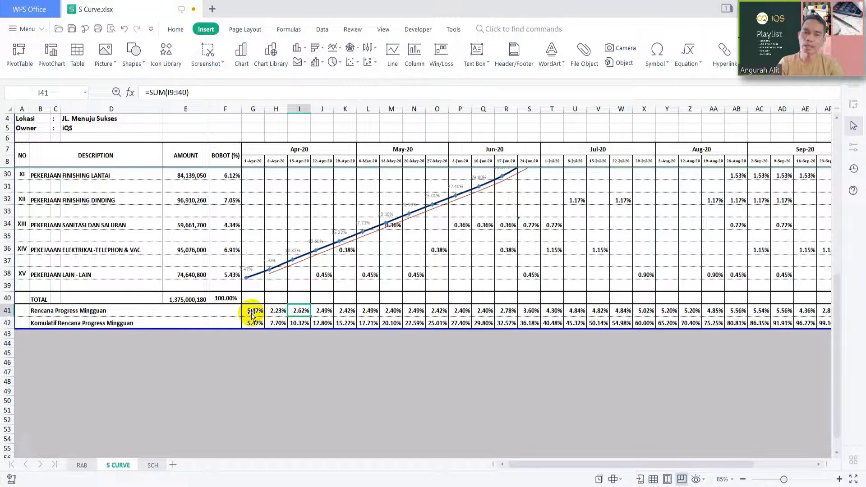
pyautogui.click(220, 313)
pyautogui.click(187, 309)
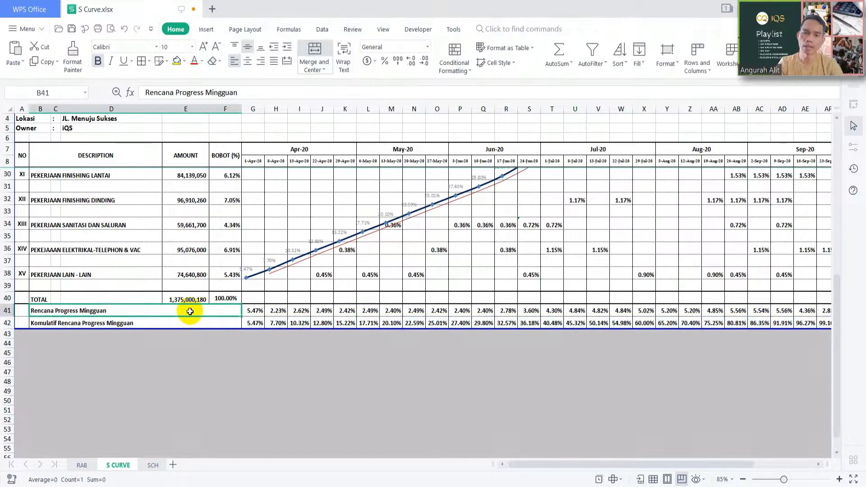
pyautogui.press('Right')
pyautogui.press('Right')
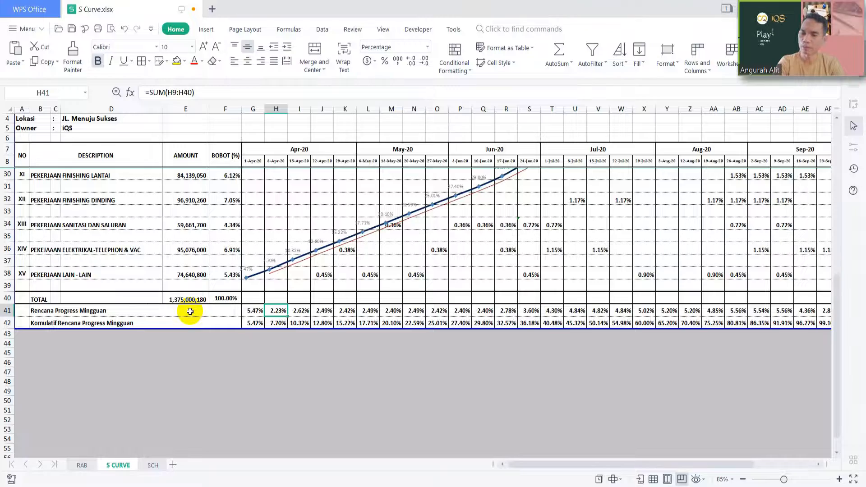
pyautogui.press('Left')
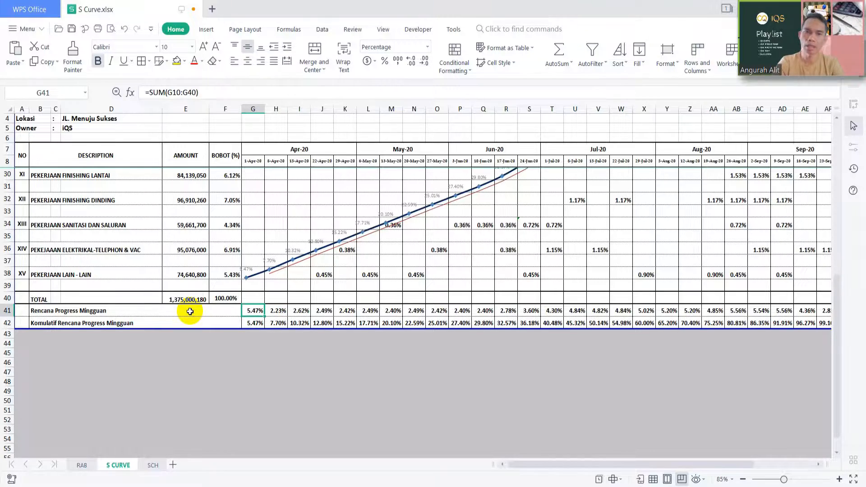
# Inspect the range summed by the Rencana Progress Mingguan formula in G41 against the item weights for the 1-Apr-20 week.
pyautogui.click(224, 93)
pyautogui.scroll(7, 244, 109)
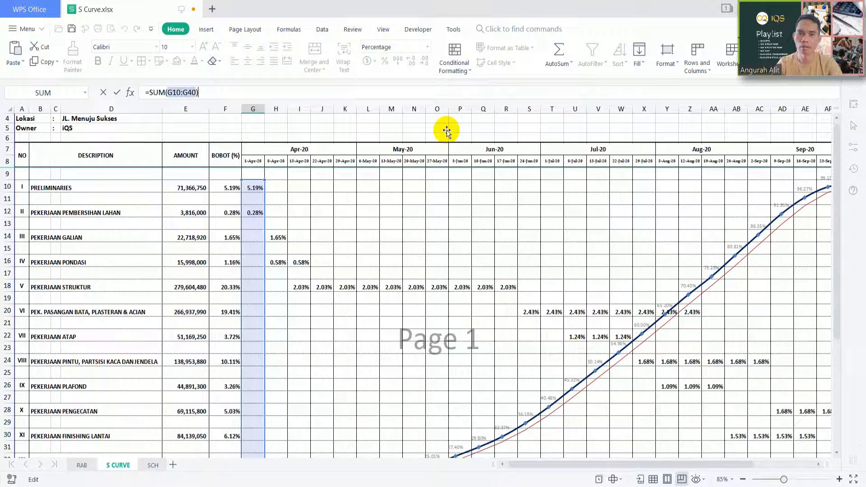
pyautogui.scroll(-2, 463, 184)
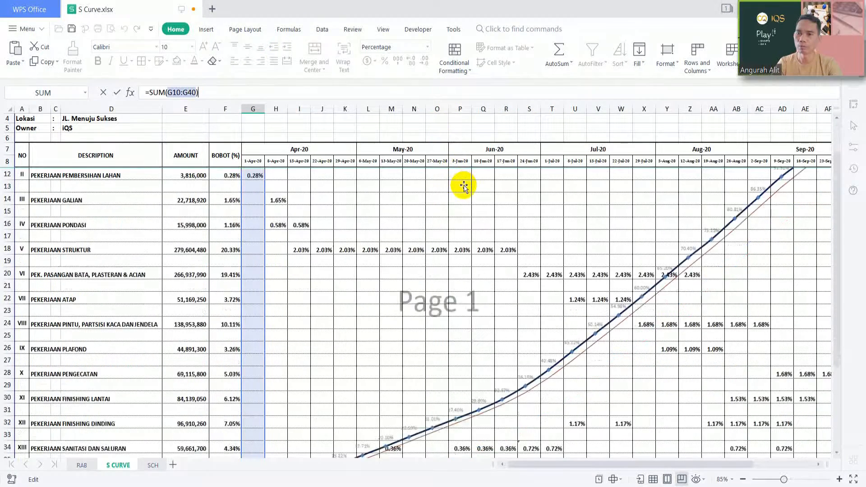
pyautogui.scroll(-2, 463, 186)
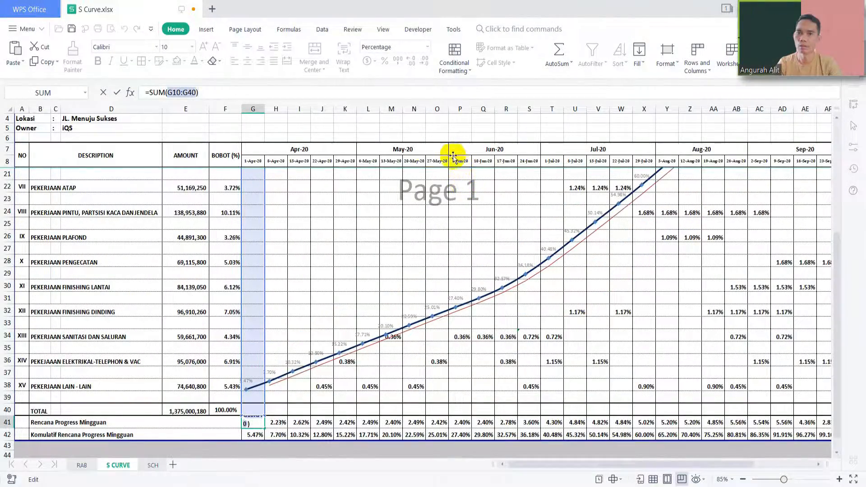
pyautogui.scroll(4, 330, 174)
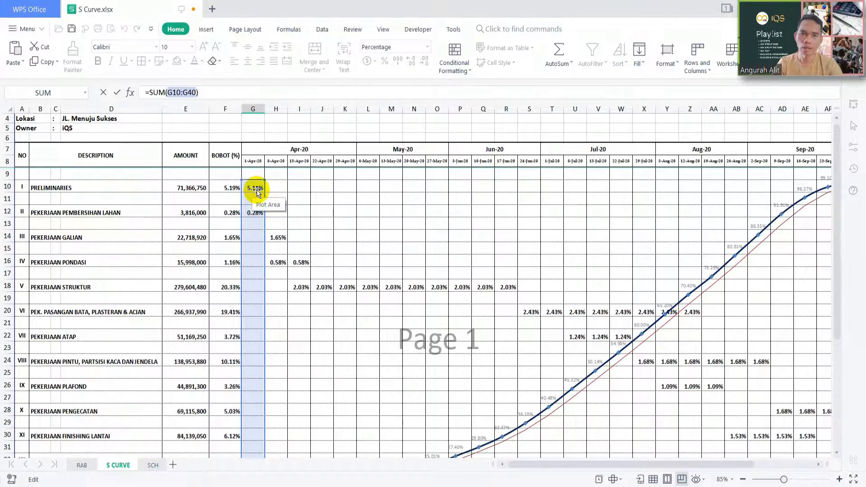
pyautogui.scroll(-7, 258, 210)
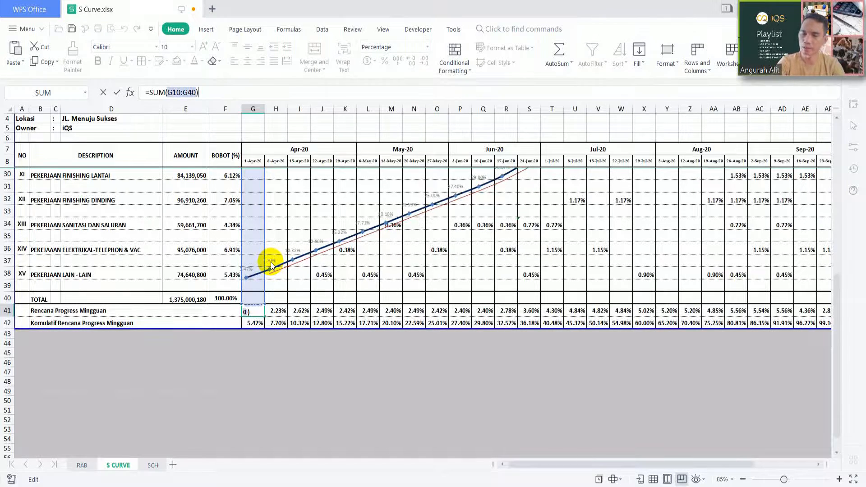
pyautogui.press('Return')
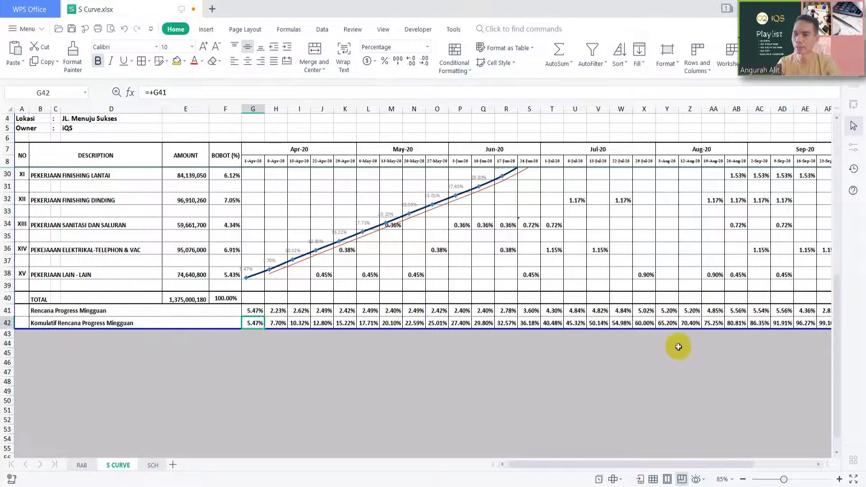
# Examine the weekly and cumulative progress rows and the curve through the final September week, and return to the first weeks.
pyautogui.moveTo(570, 464); pyautogui.dragTo(646, 456)
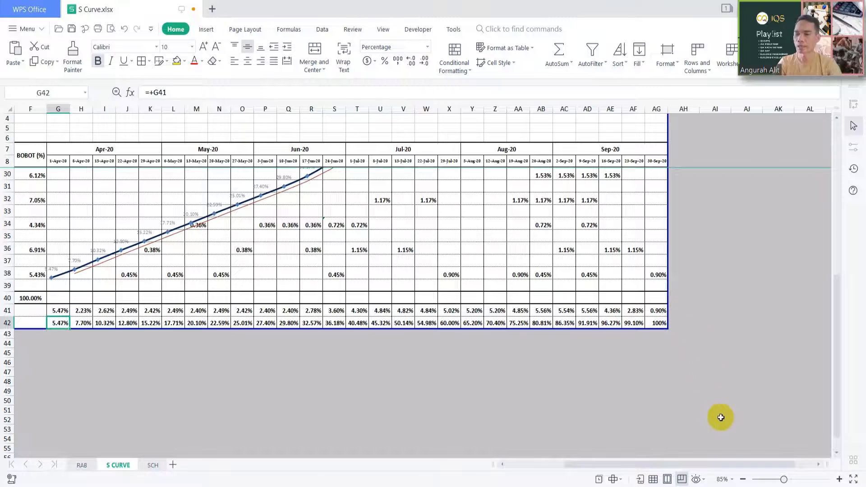
pyautogui.scroll(6, 745, 316)
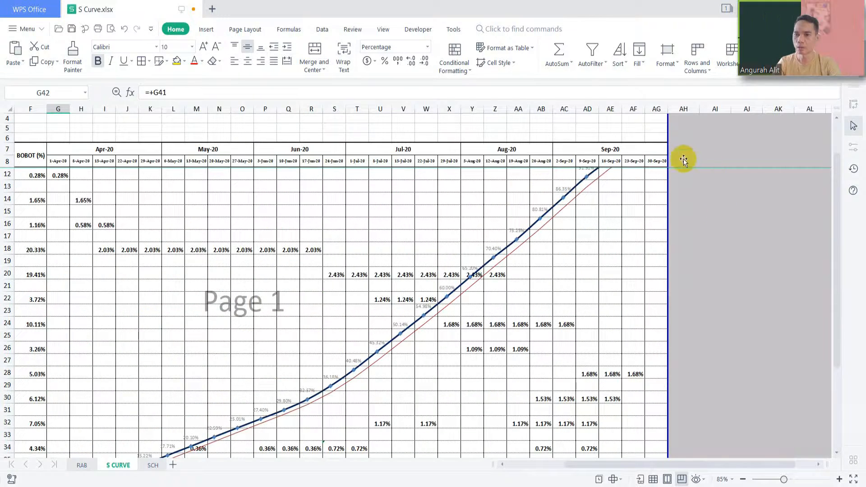
pyautogui.scroll(-9, 729, 315)
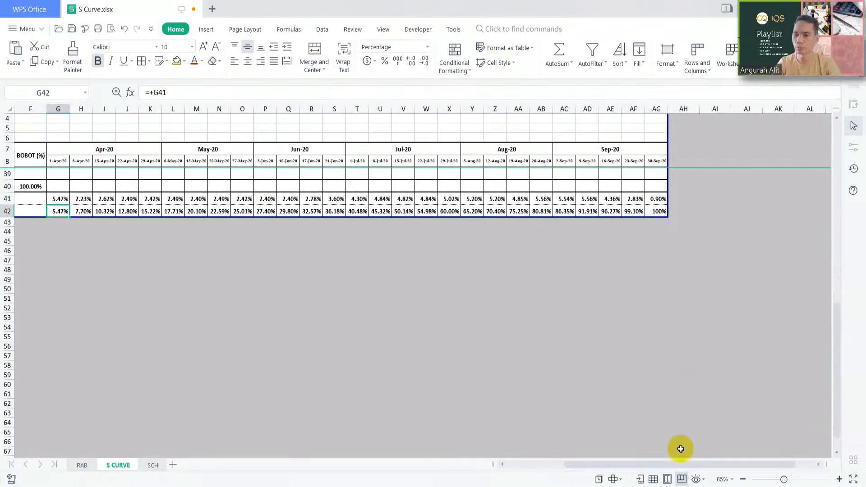
pyautogui.moveTo(681, 464); pyautogui.dragTo(387, 445)
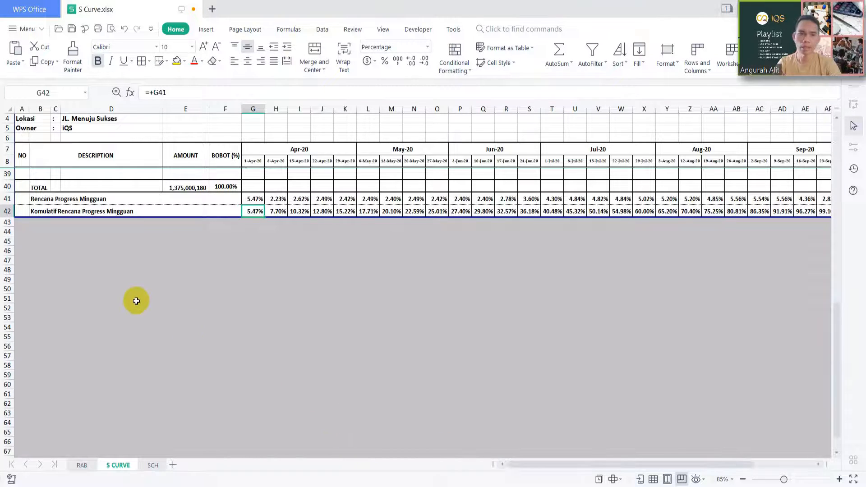
pyautogui.click(131, 269)
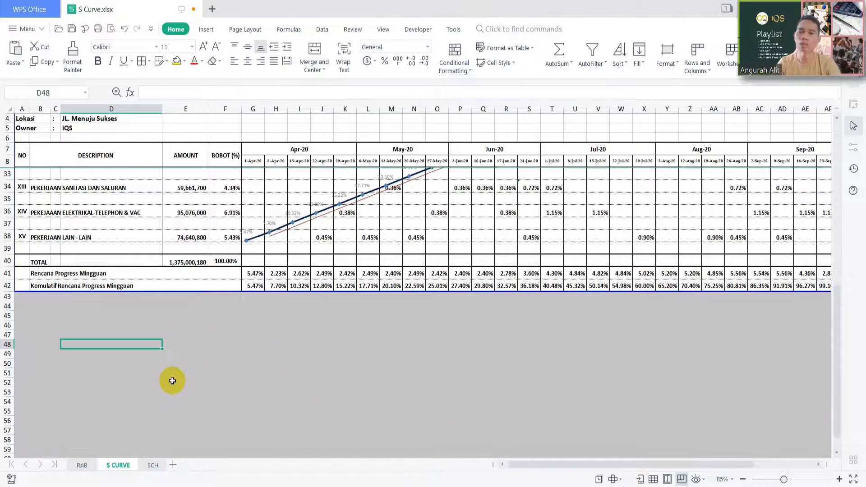
pyautogui.scroll(1, 172, 381)
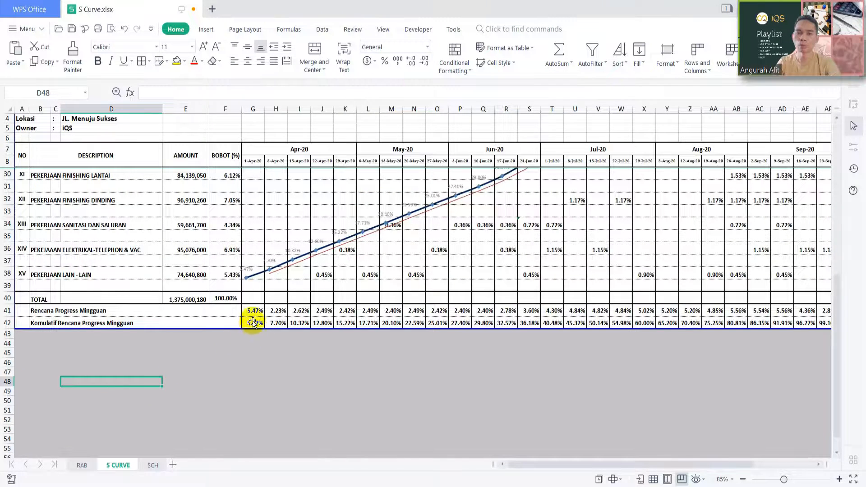
# Inspect the Komulatif Rencana Progress Mingguan formulas in G42 and H42, tracing the cells that H42 adds together.
pyautogui.click(229, 323)
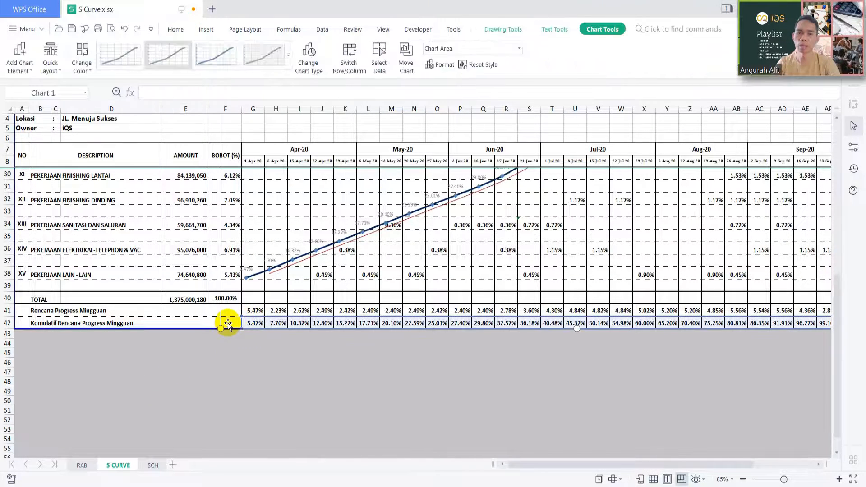
pyautogui.click(171, 323)
pyautogui.press('Right')
pyautogui.press('Right')
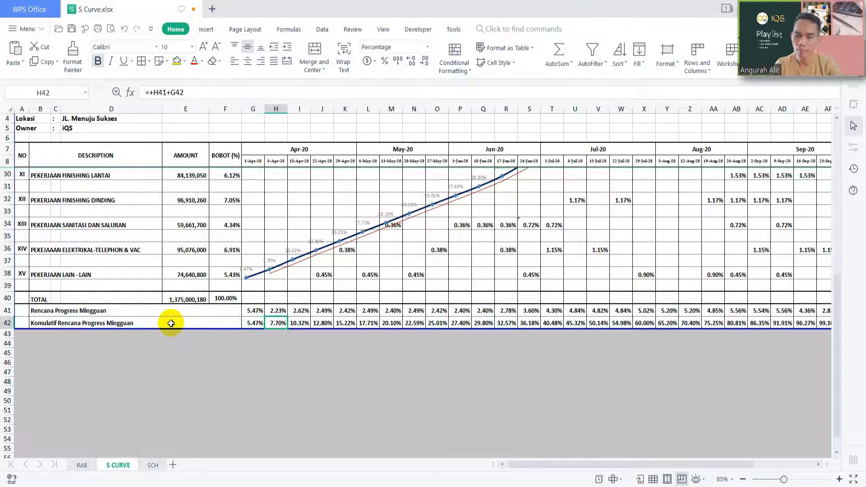
pyautogui.press('Left')
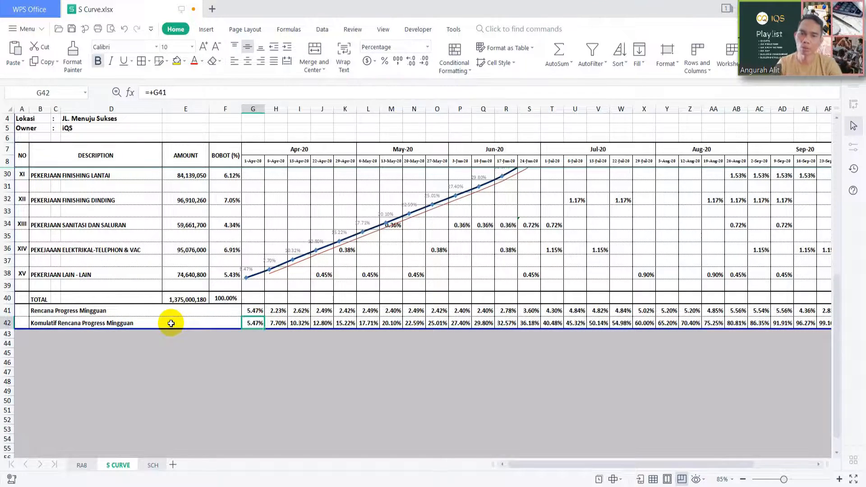
pyautogui.press('Right')
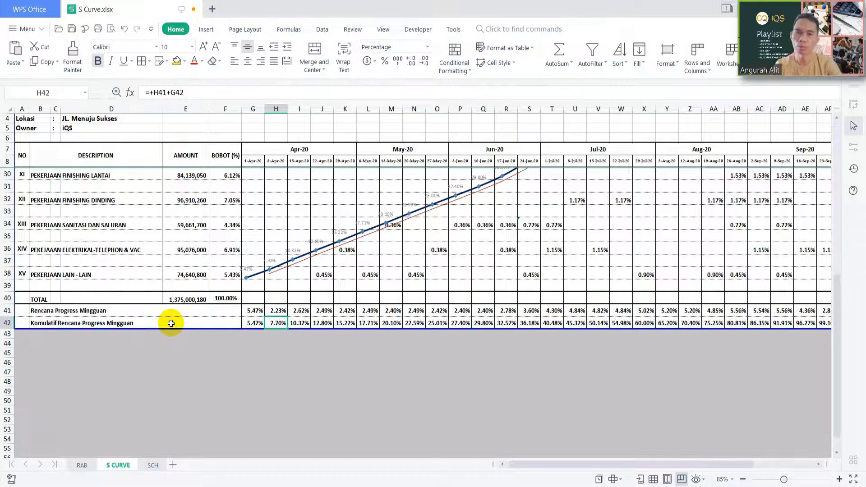
pyautogui.click(208, 91)
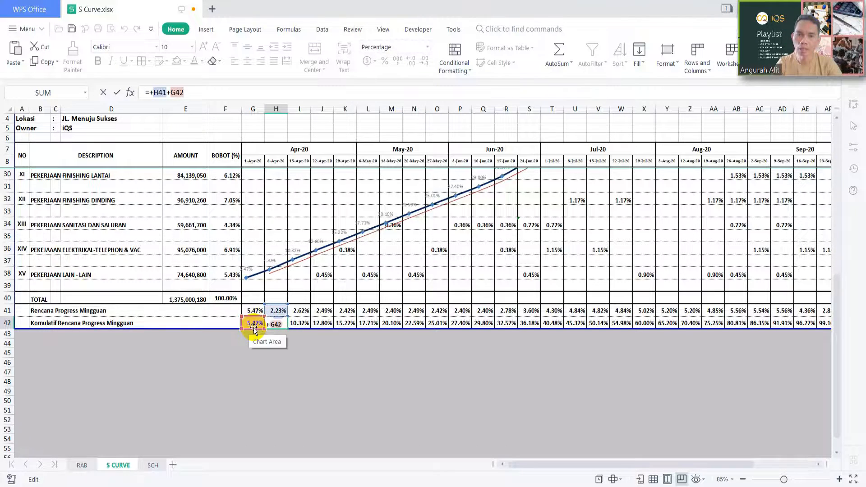
pyautogui.press('Return')
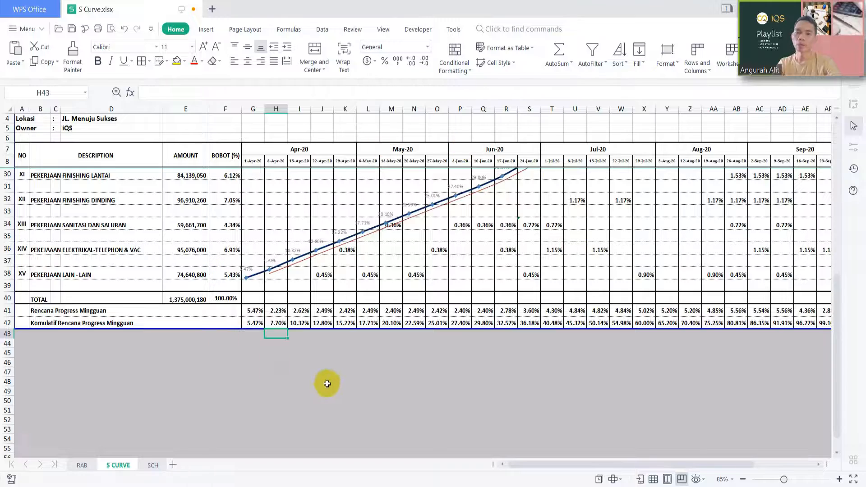
# Examine the complete S-curve against the item weights and progress rows, with the whole schedule in view at 55% zoom.
pyautogui.scroll(1, 324, 394)
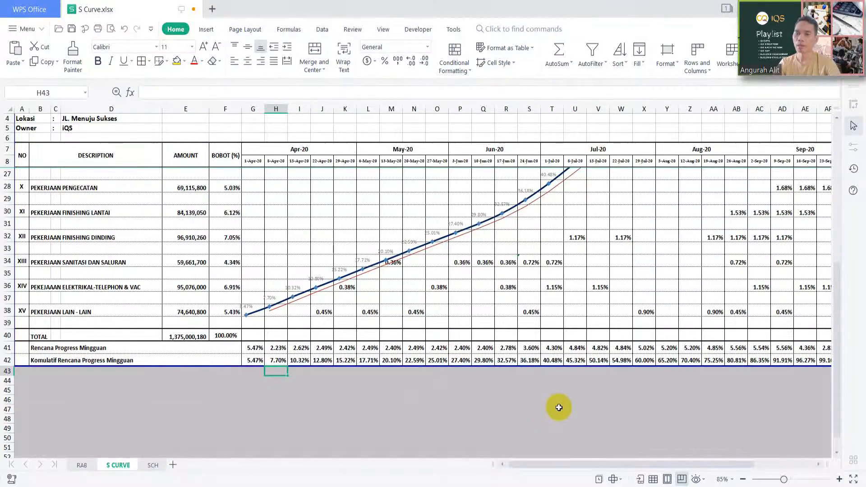
pyautogui.scroll(4, 558, 407)
pyautogui.scroll(1, 552, 399)
pyautogui.scroll(-4, 493, 362)
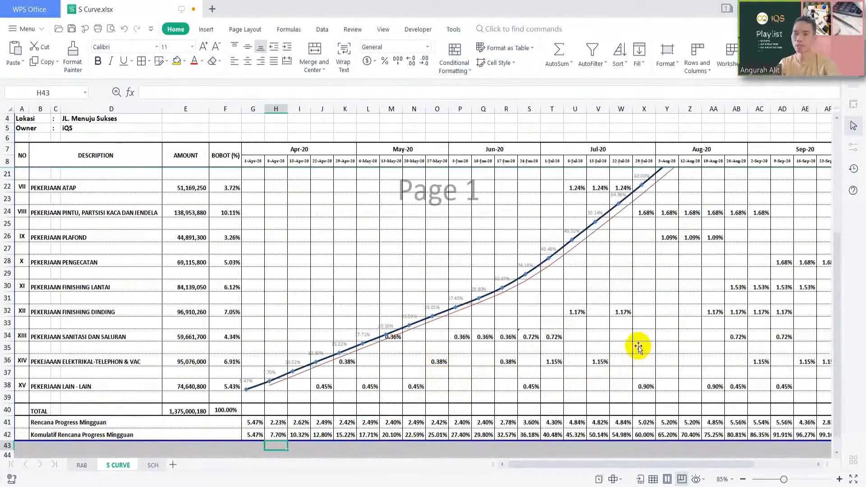
pyautogui.scroll(4, 645, 344)
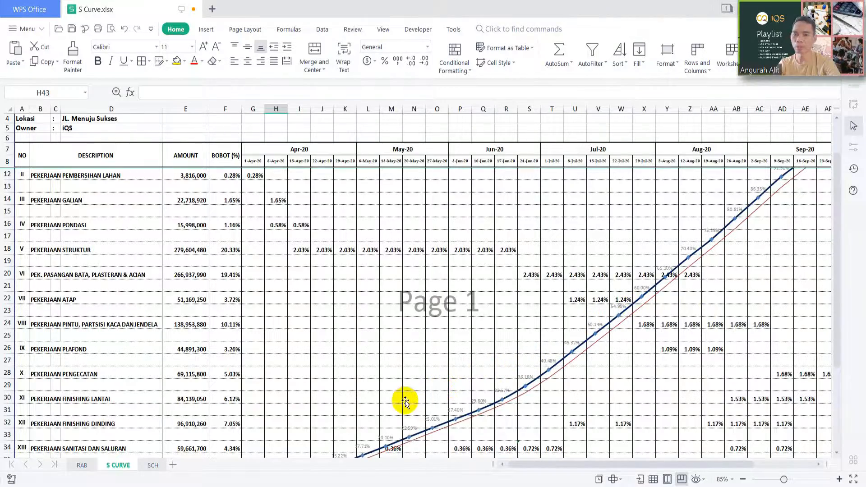
pyautogui.scroll(-2, 404, 401)
pyautogui.scroll(-3, 402, 400)
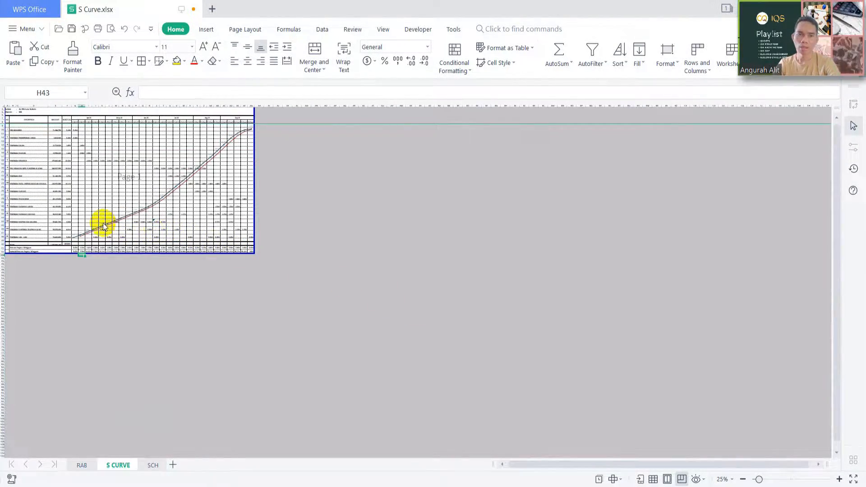
pyautogui.scroll(3, 104, 226)
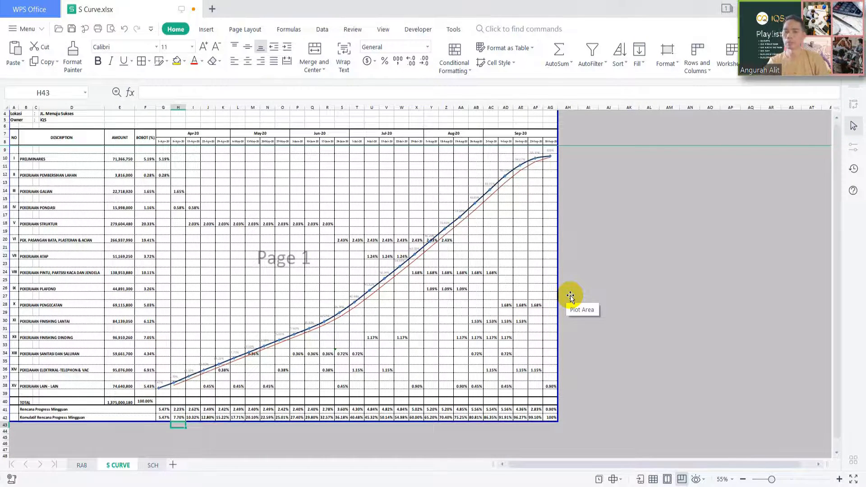
pyautogui.click(710, 241)
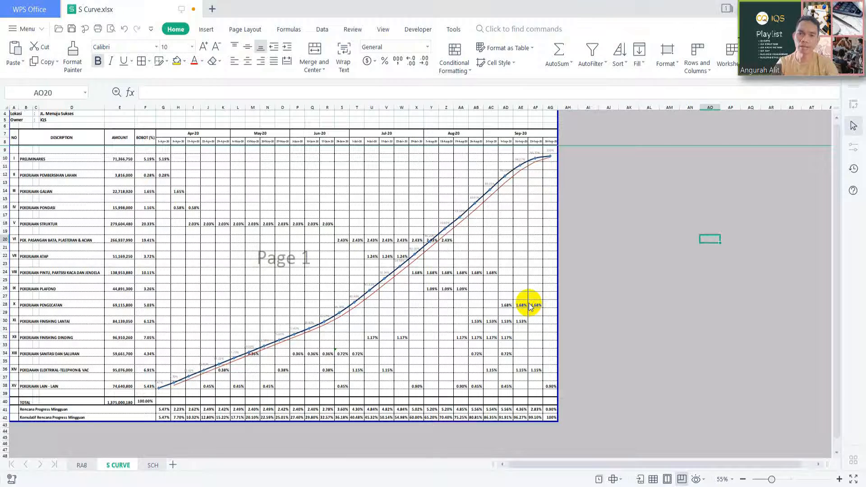
# Review the budget items on the RAB sheet and return to the S CURVE sheet at a readable 85% zoom.
pyautogui.click(82, 465)
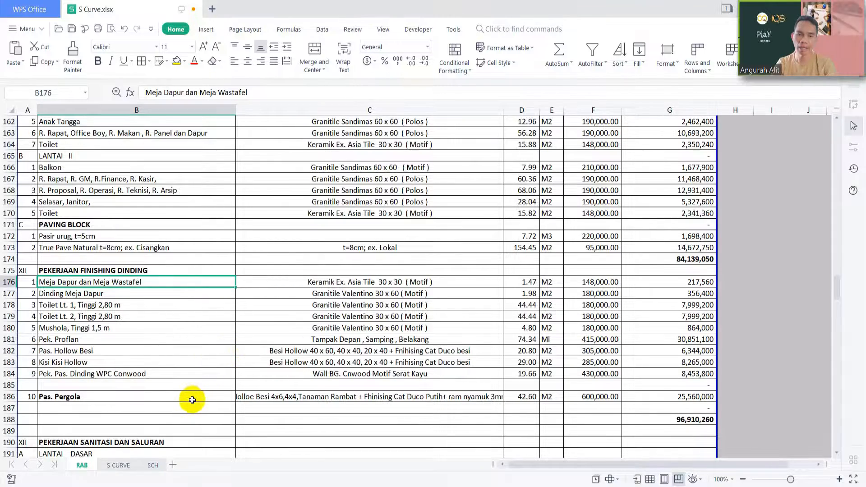
pyautogui.click(128, 467)
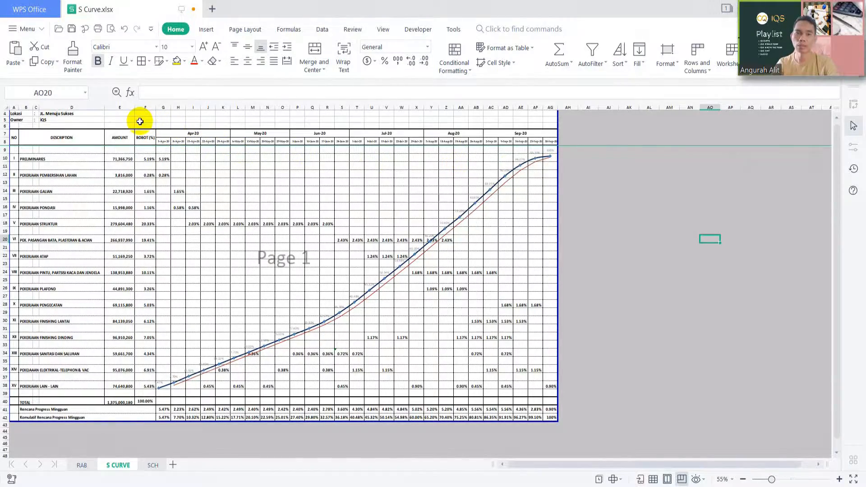
pyautogui.scroll(4, 193, 144)
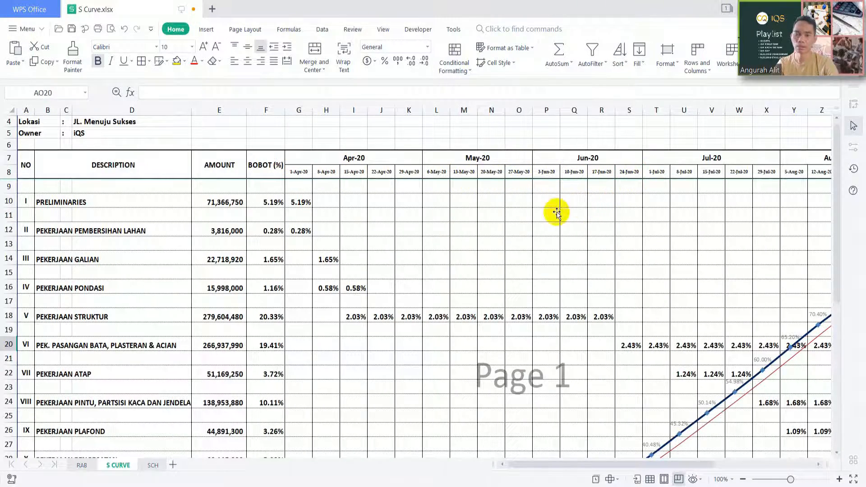
pyautogui.scroll(-1, 431, 218)
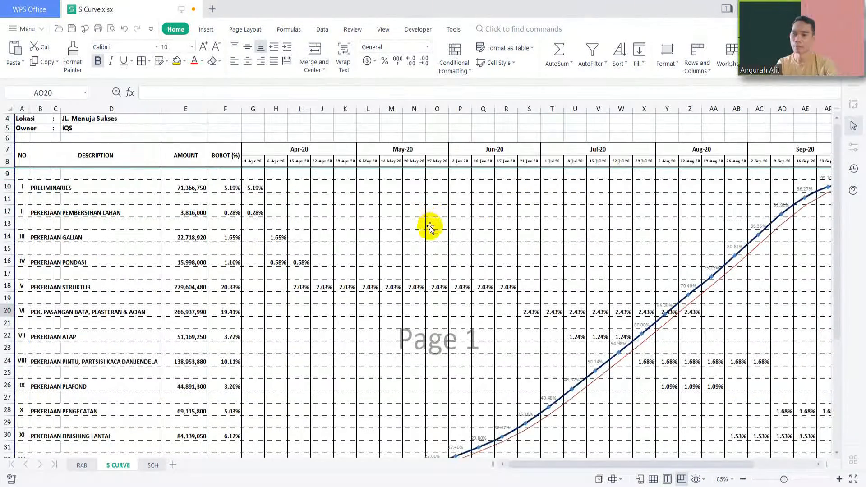
# Examine the weekly item weights and the curve through September, and fit all weeks in view at 70% zoom.
pyautogui.scroll(-4, 429, 226)
pyautogui.moveTo(552, 468); pyautogui.dragTo(651, 459)
pyautogui.scroll(2, 687, 365)
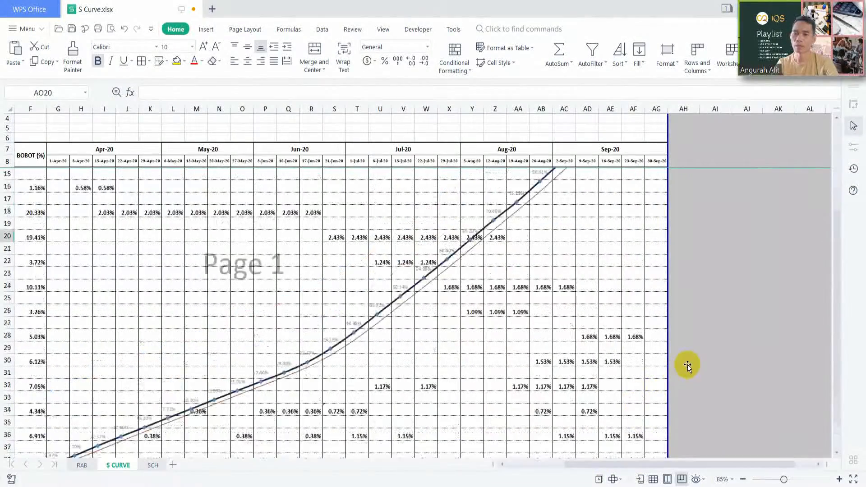
pyautogui.scroll(2, 687, 364)
pyautogui.scroll(-1, 734, 271)
pyautogui.moveTo(661, 463); pyautogui.dragTo(562, 465)
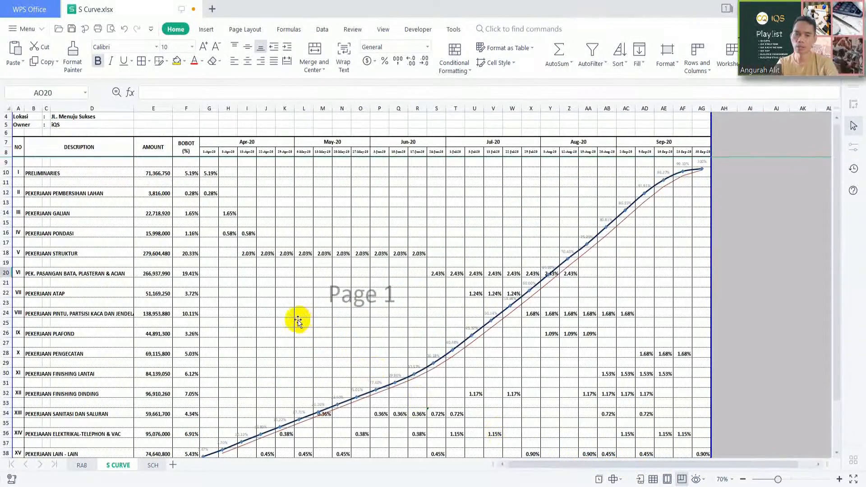
# Compare the lower schedule items and the weekly and cumulative progress rows with the plotted S-curve.
pyautogui.scroll(-4, 299, 321)
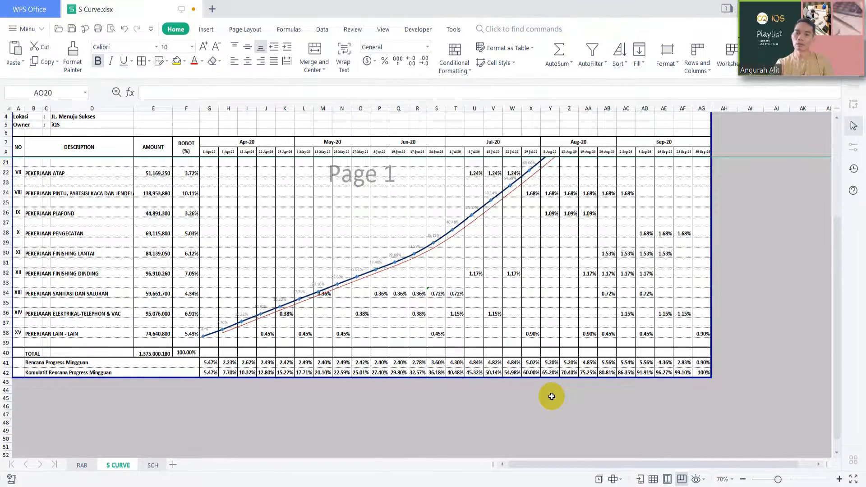
pyautogui.scroll(2, 529, 347)
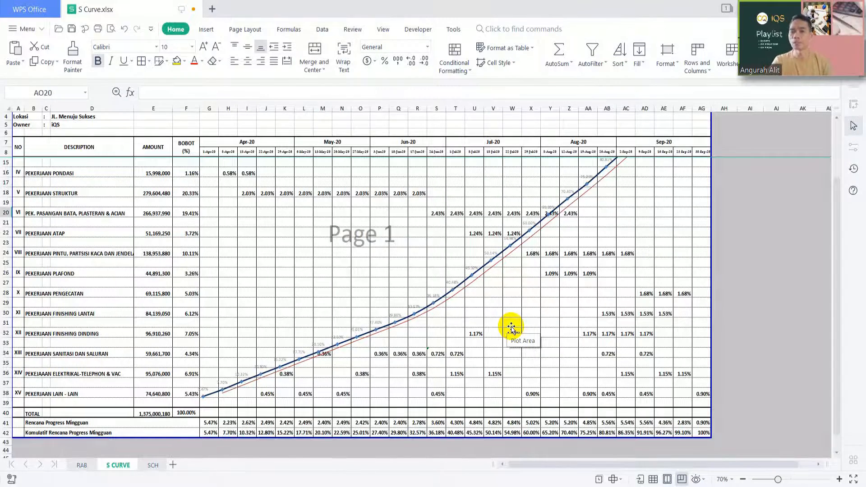
pyautogui.scroll(-1, 511, 329)
pyautogui.click(487, 428)
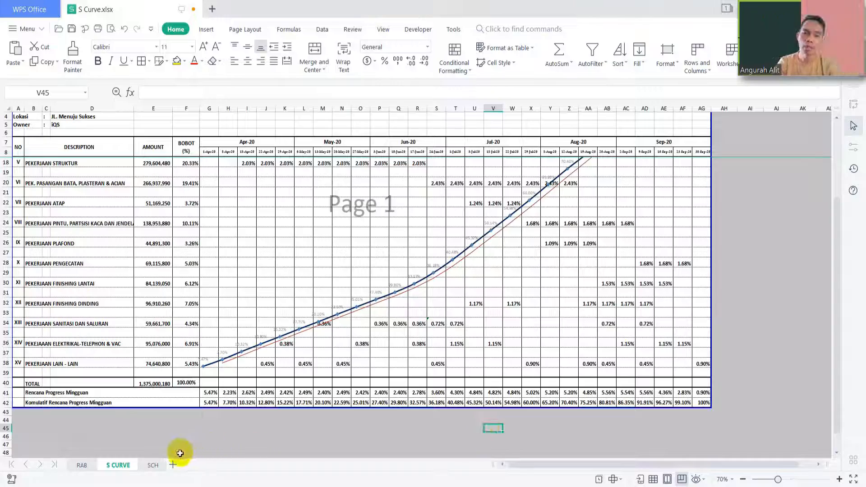
pyautogui.scroll(3, 180, 451)
pyautogui.scroll(-3, 229, 364)
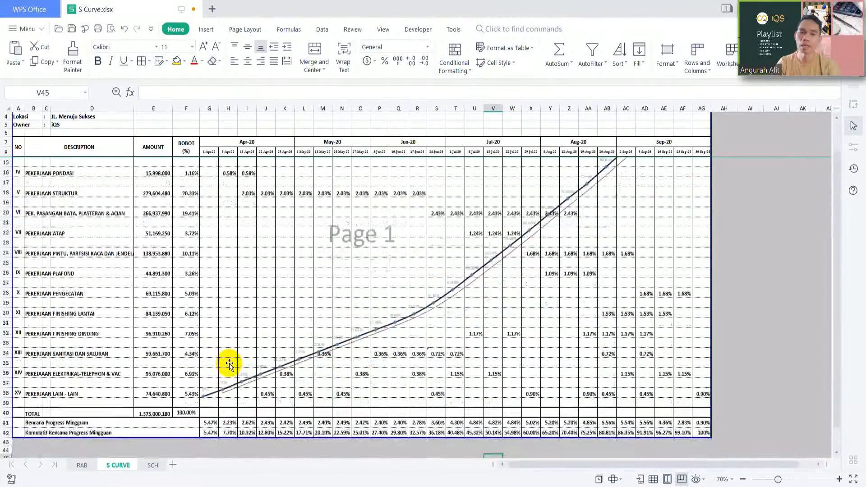
pyautogui.click(243, 420)
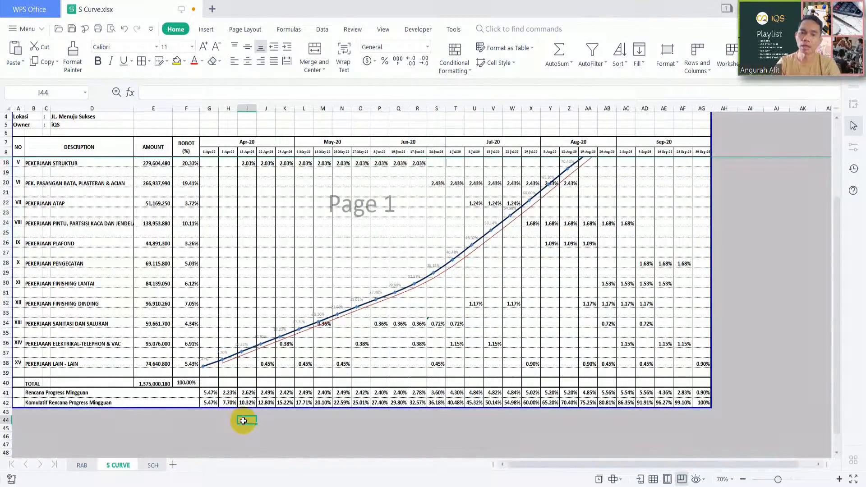
# Examine the plotted S-curve from the first April week to the last September week against the preliminaries-to-miscellaneous work items and both progress rows.
pyautogui.click(204, 421)
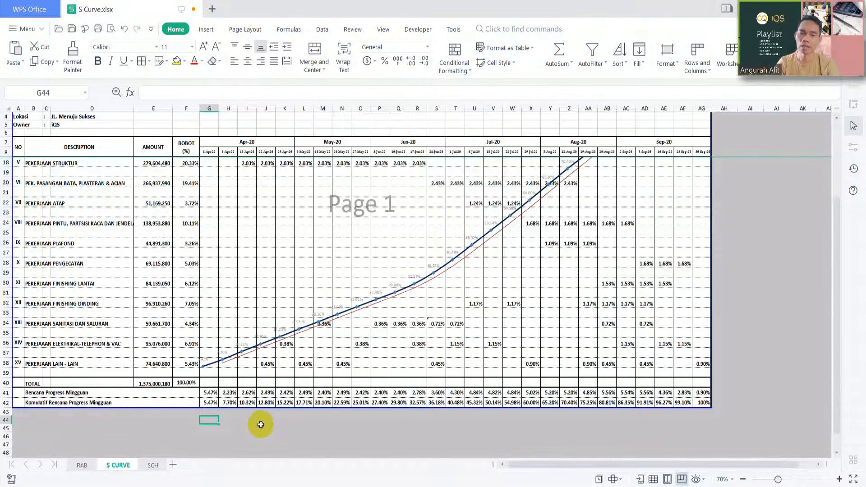
pyautogui.scroll(2, 261, 424)
pyautogui.scroll(1, 261, 425)
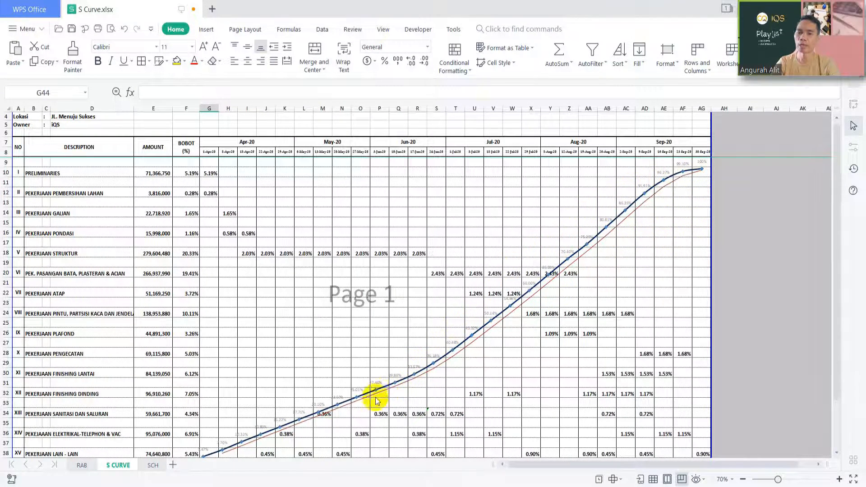
pyautogui.scroll(-2, 779, 325)
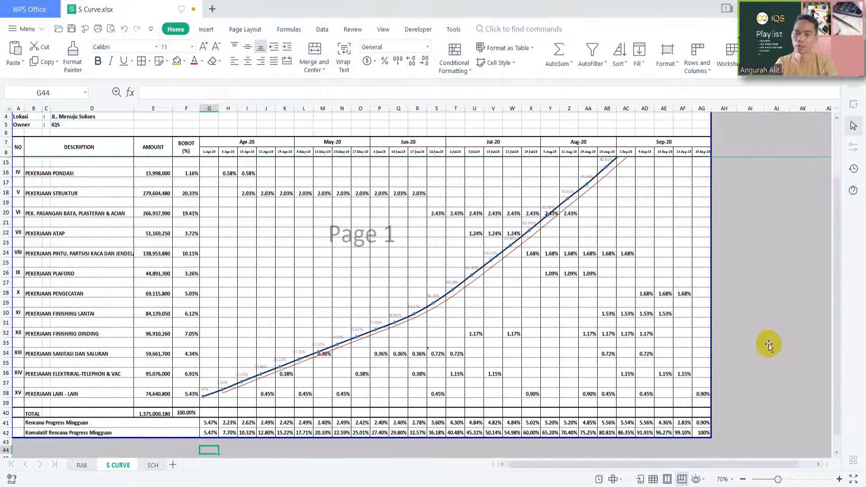
pyautogui.scroll(2, 769, 345)
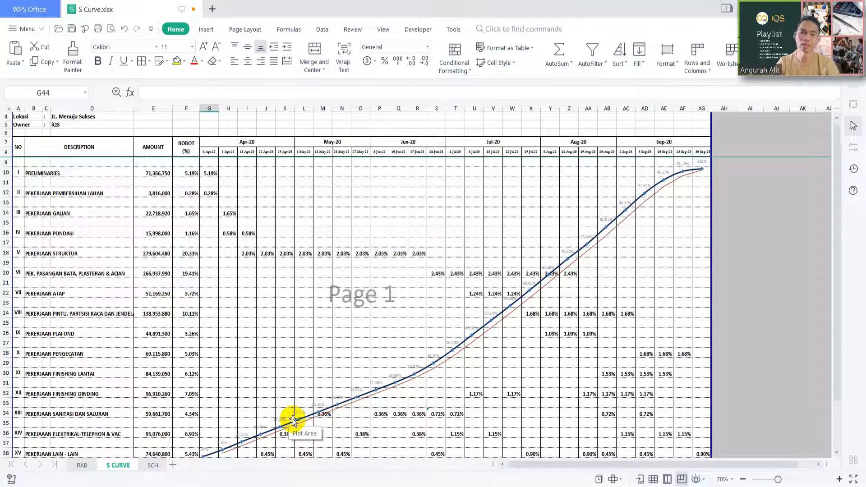
pyautogui.moveTo(315, 415)
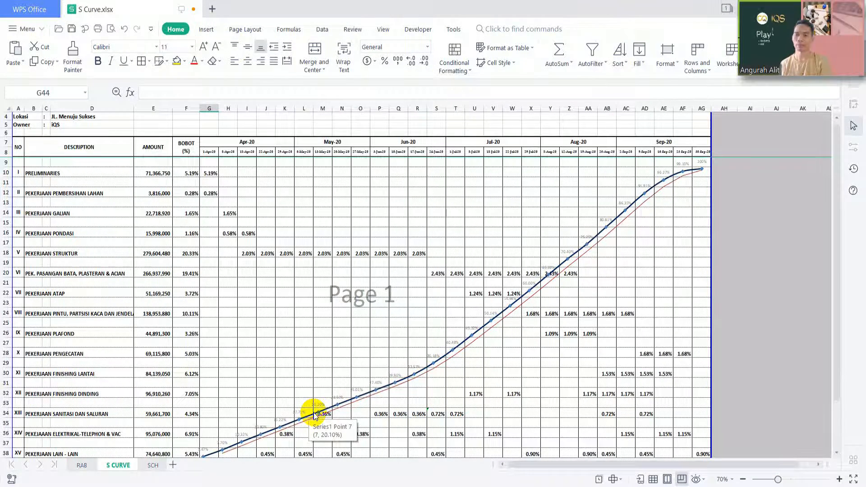
pyautogui.scroll(-2, 629, 401)
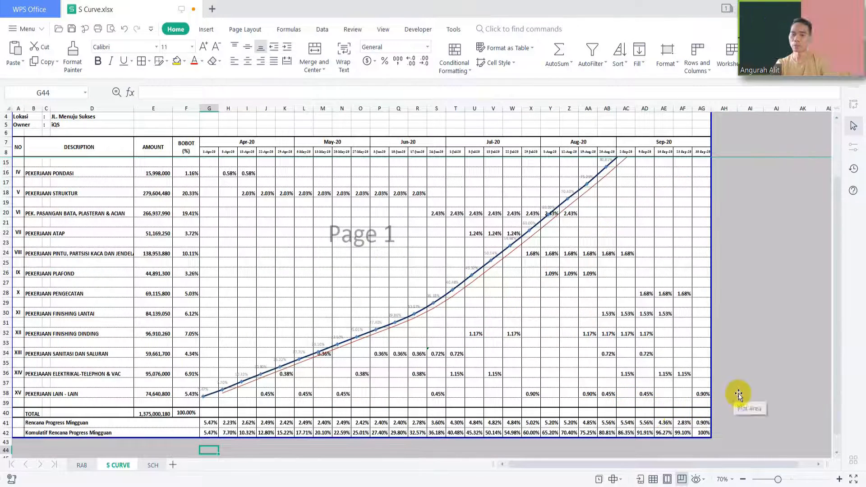